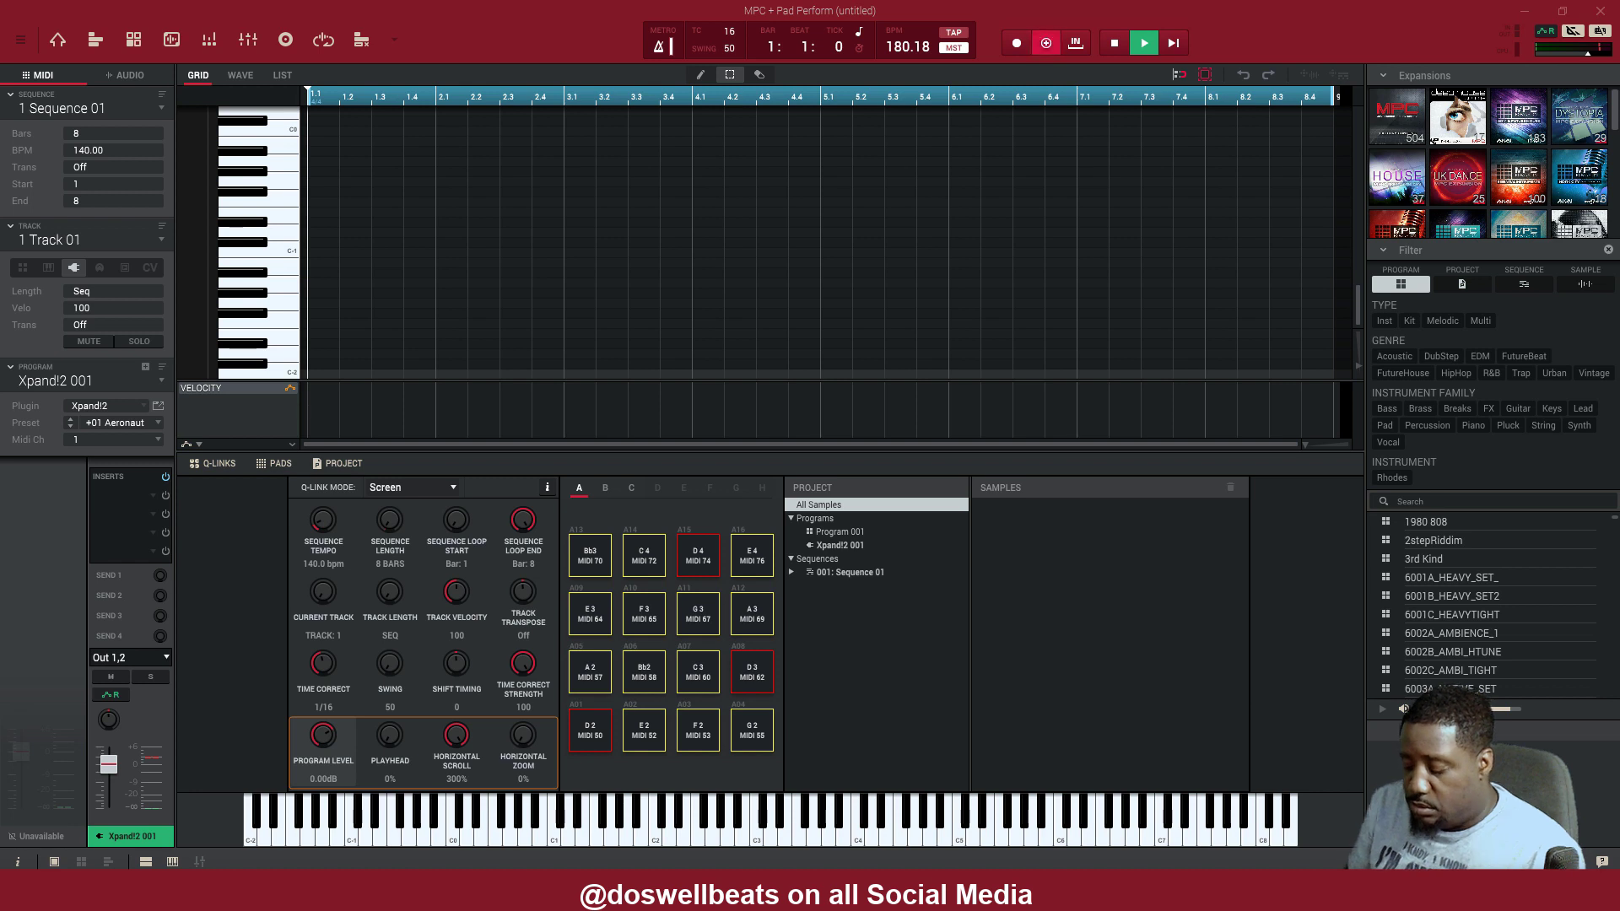
End the chord recording on track 1 and play back the recorded notes
key(space)
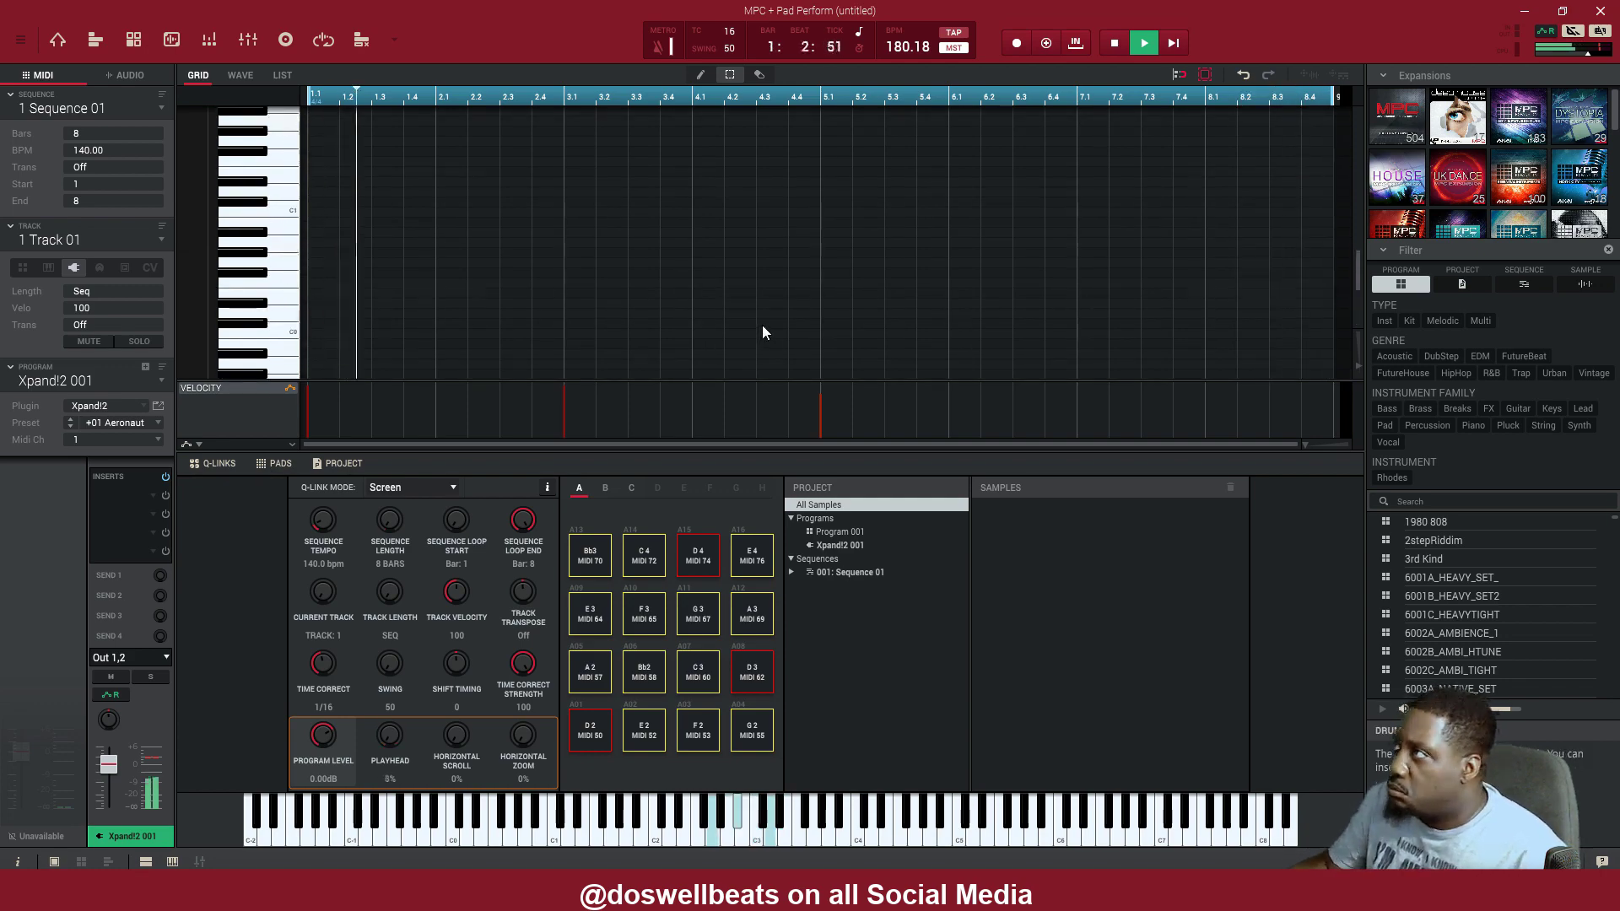
scroll(762, 332, up, 5)
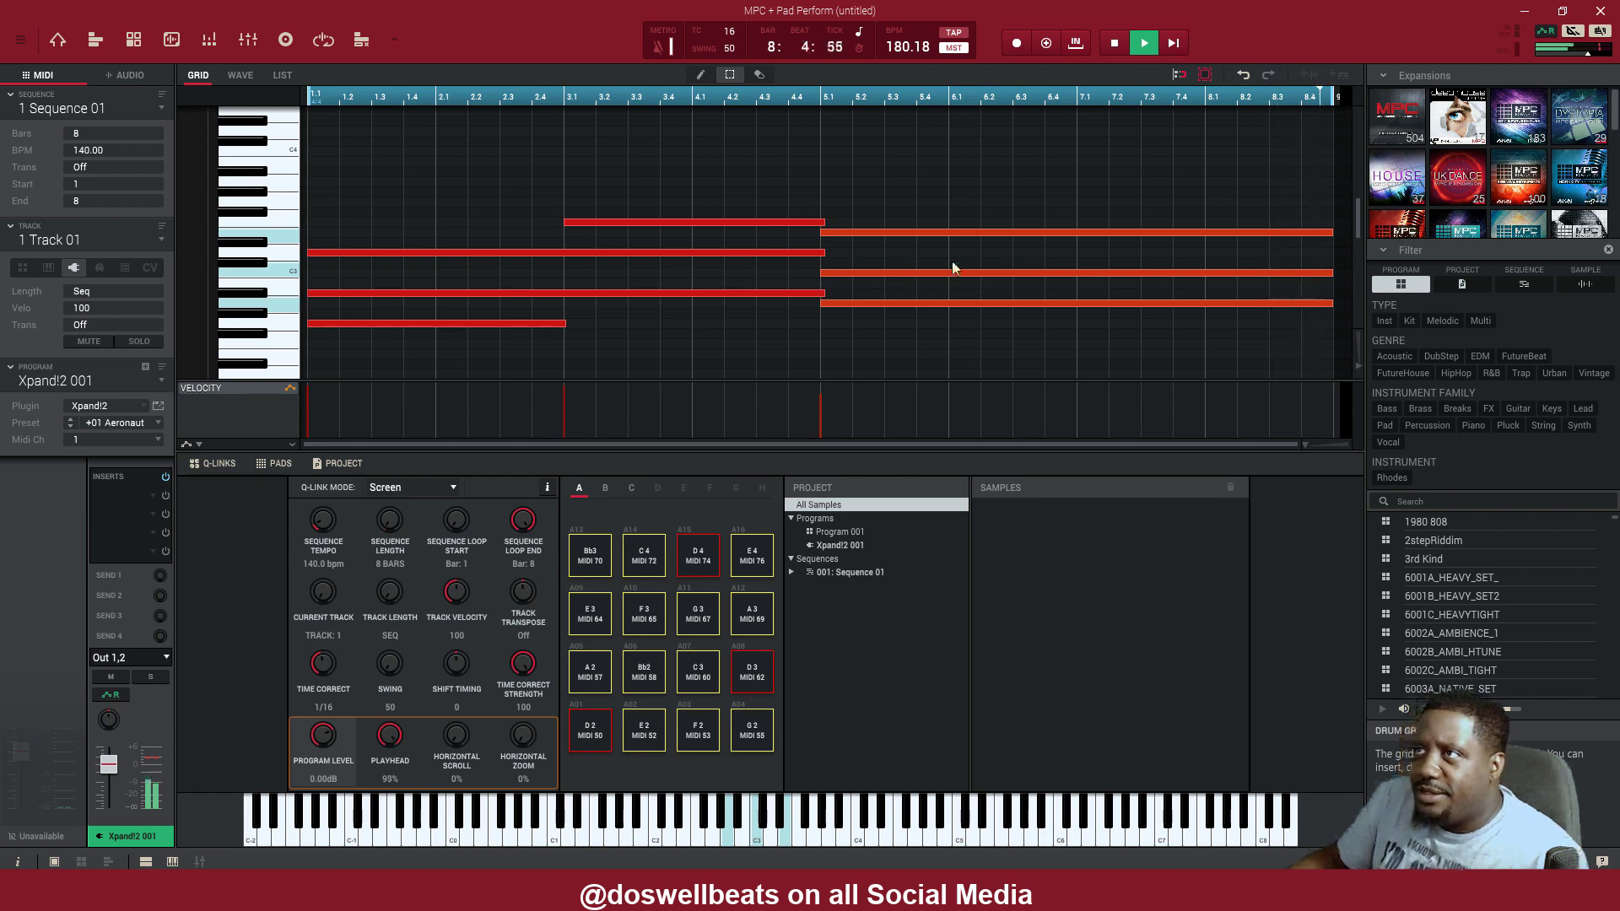
drag(719, 185, 706, 347)
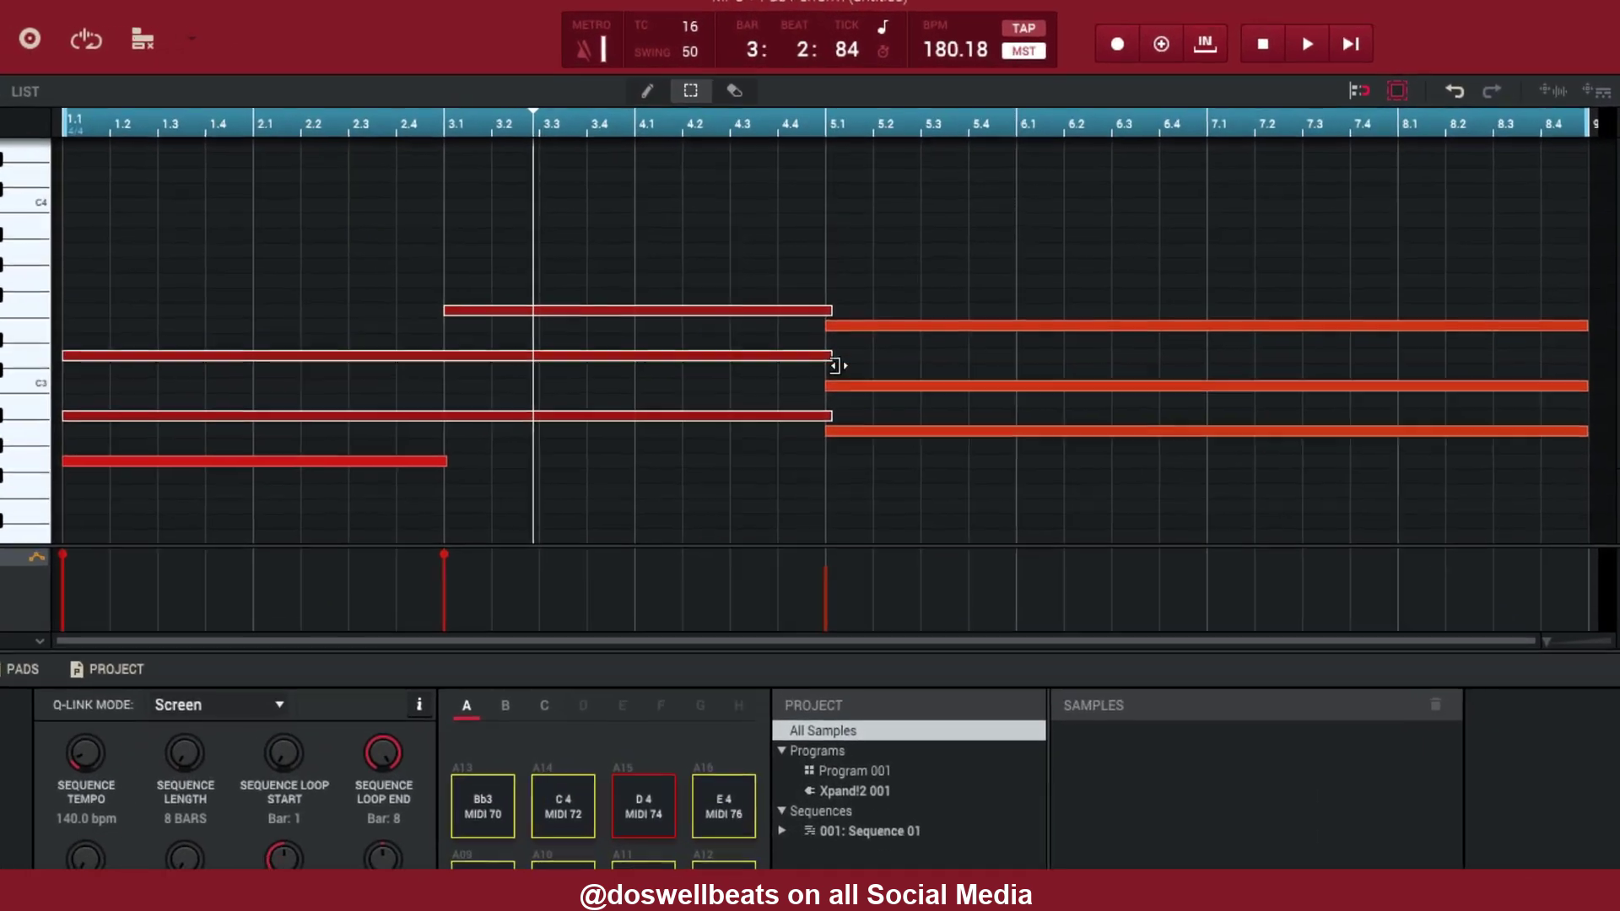
drag(826, 280, 542, 281)
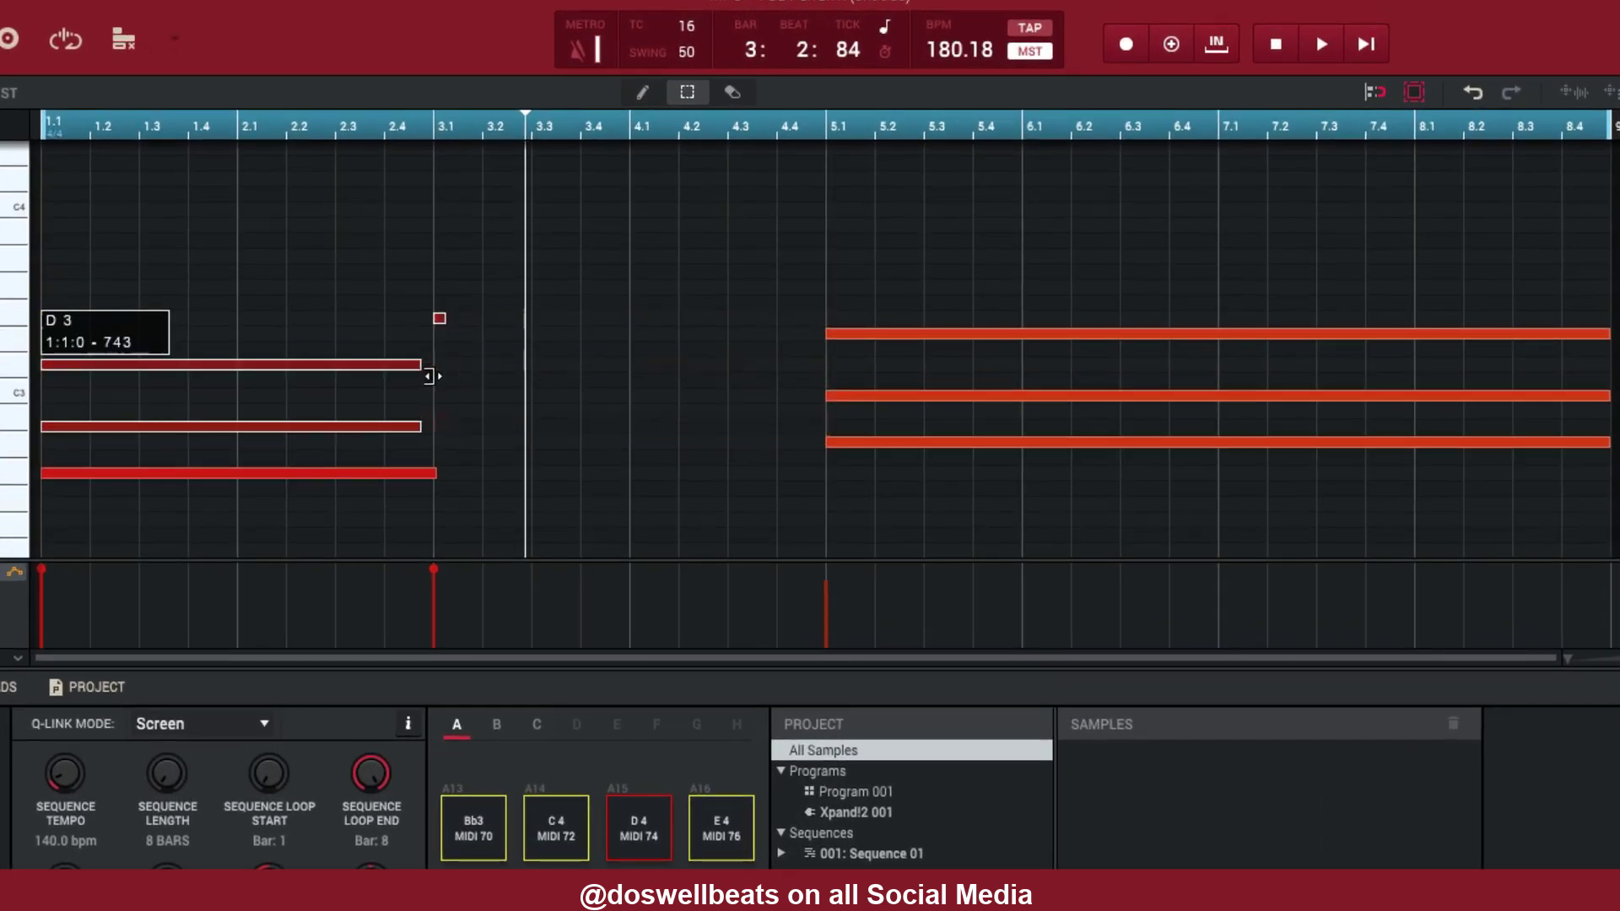
drag(428, 377, 816, 425)
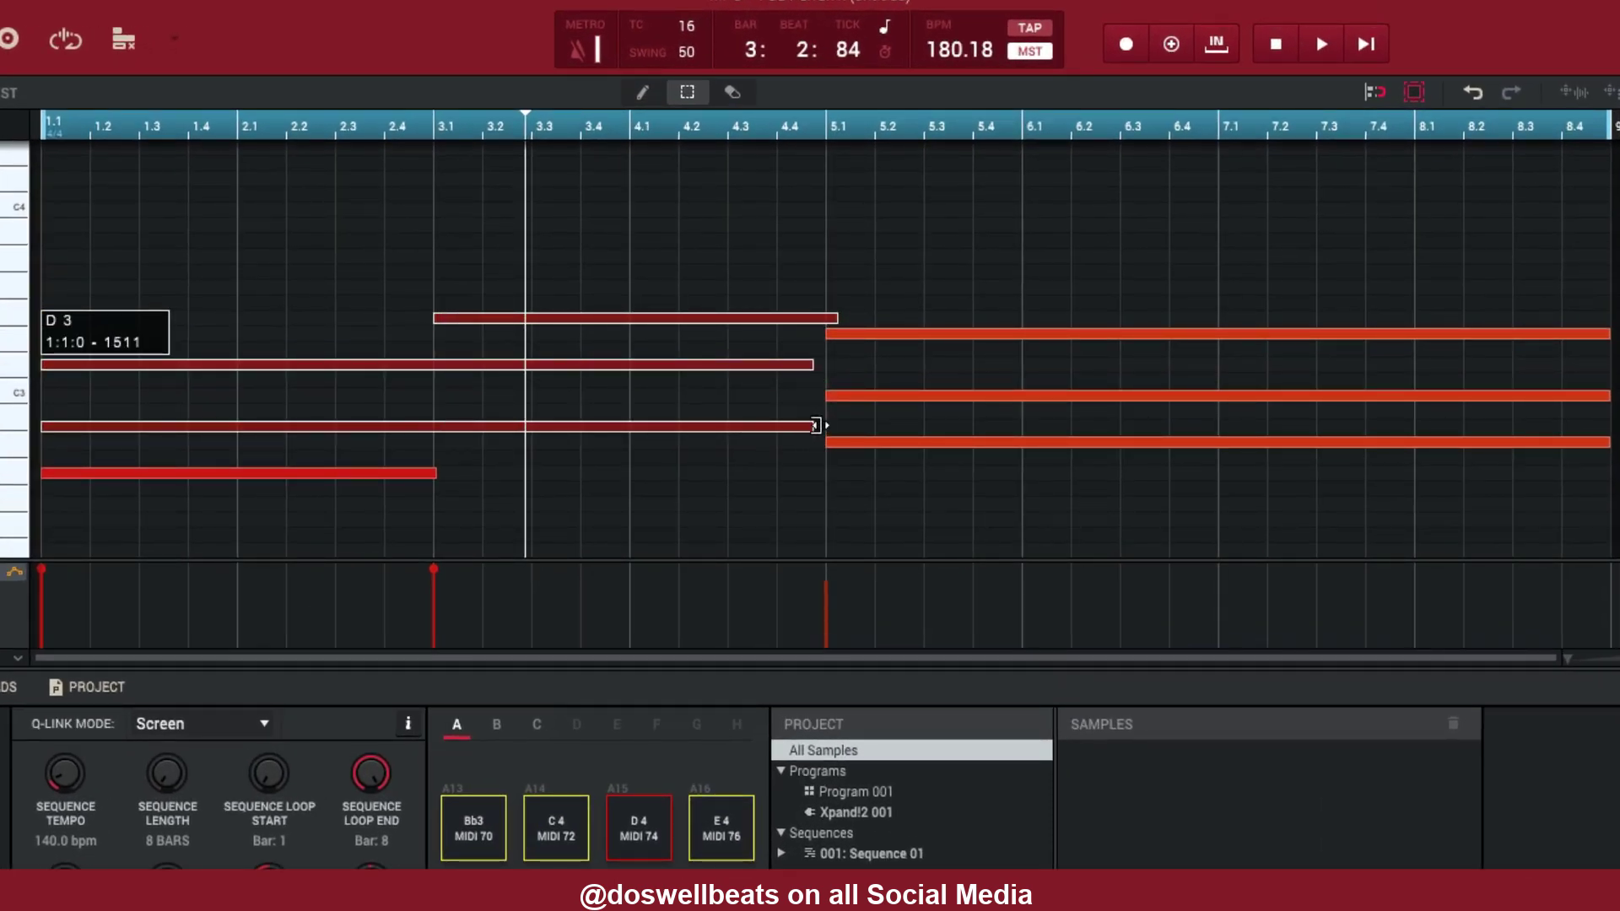
click(808, 525)
Shorten the long D3 note to end at bar 3 and duplicate it to fill bars 3 and 4
drag(805, 367, 440, 374)
click(385, 366)
key(e)
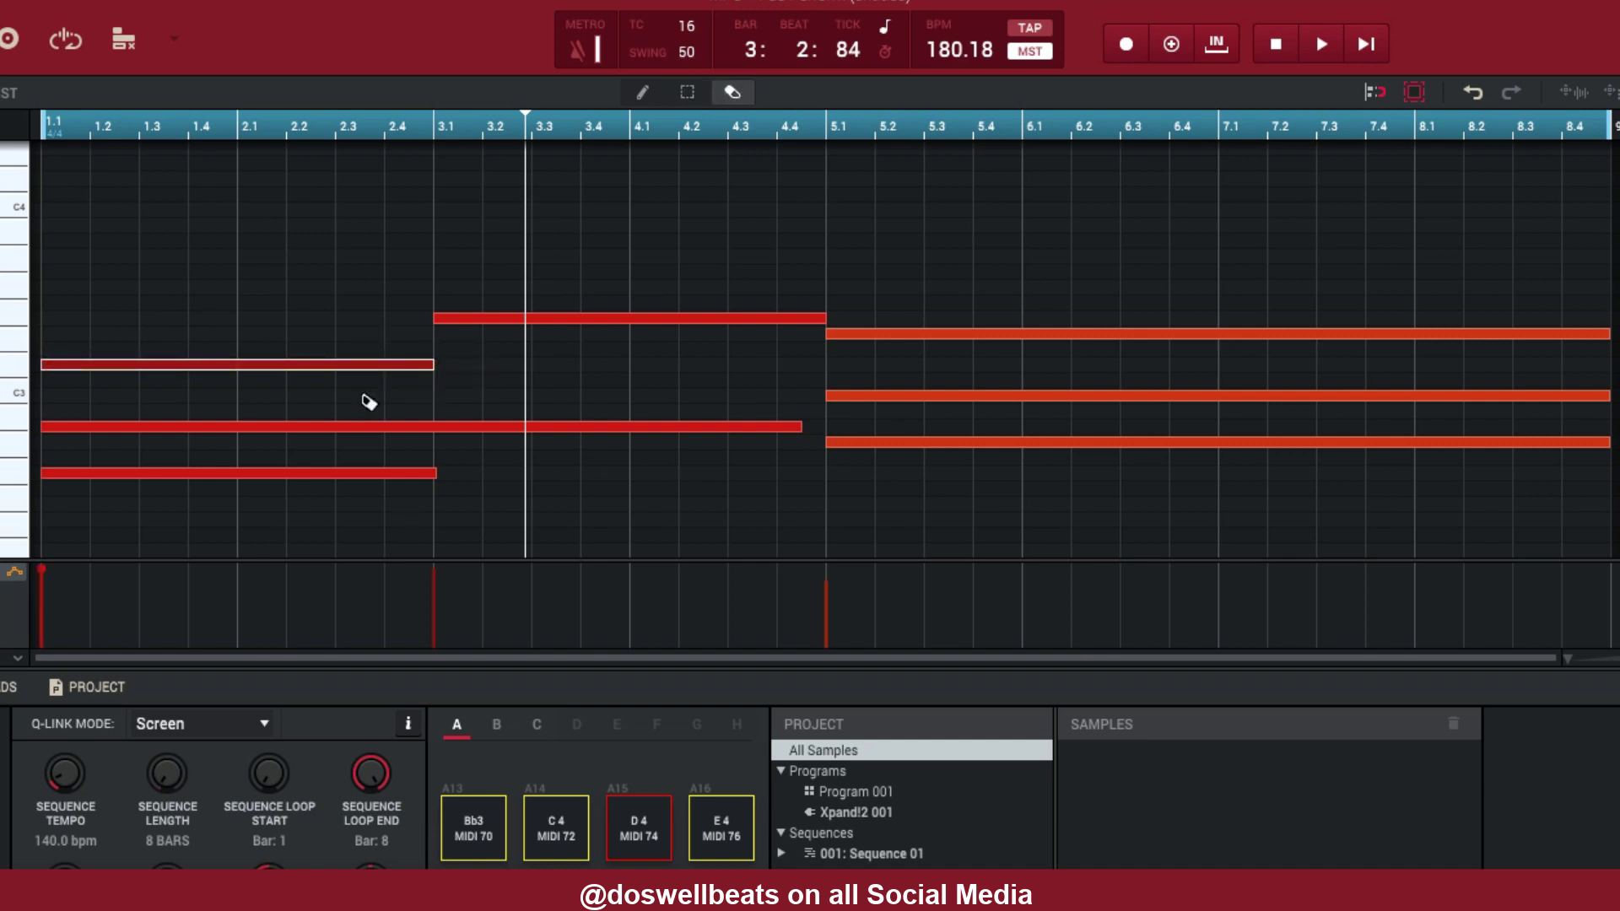
key(ctrl+d)
Shorten the long Bb2 note to end at bar 3 and duplicate it to fill bars 3 and 4
key(s)
click(763, 426)
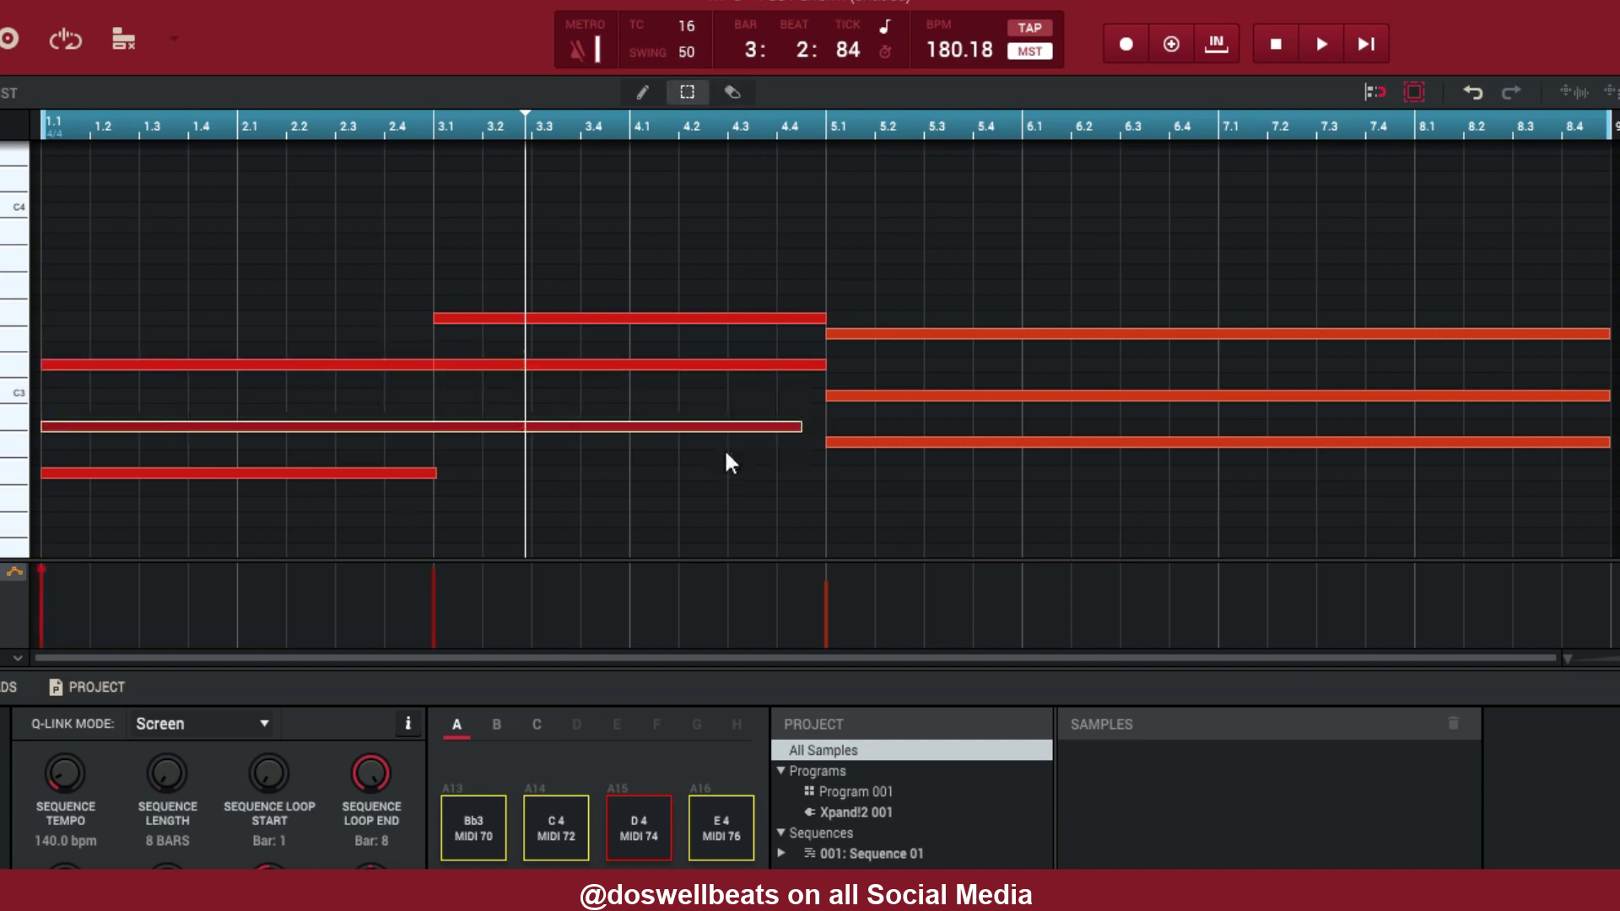
drag(804, 431, 450, 473)
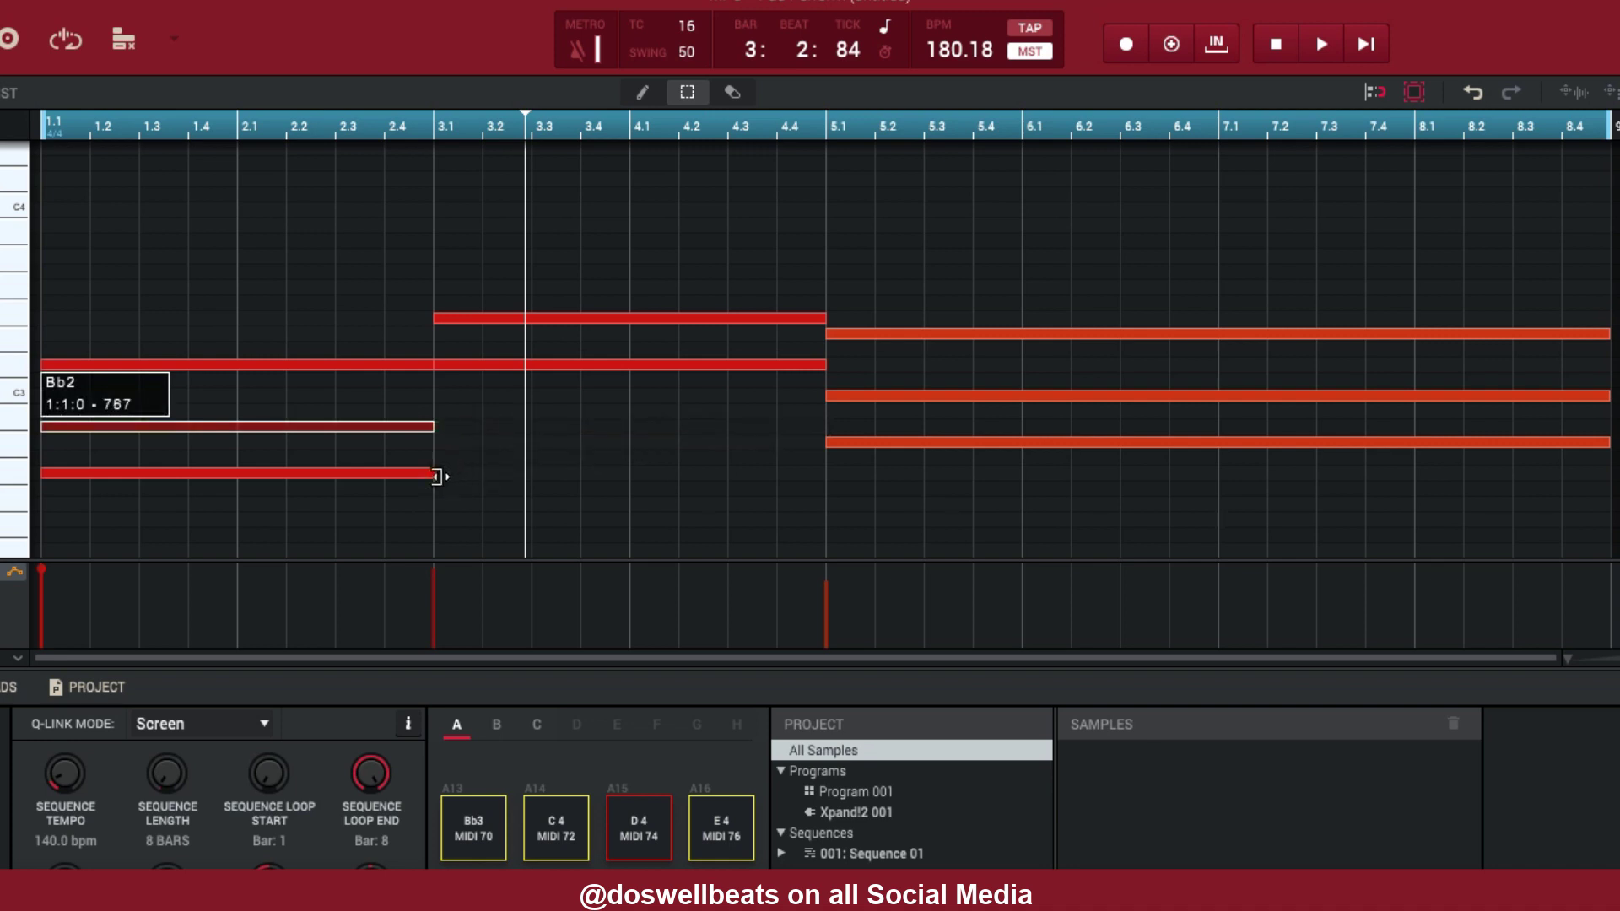
key(e)
key(ctrl+d)
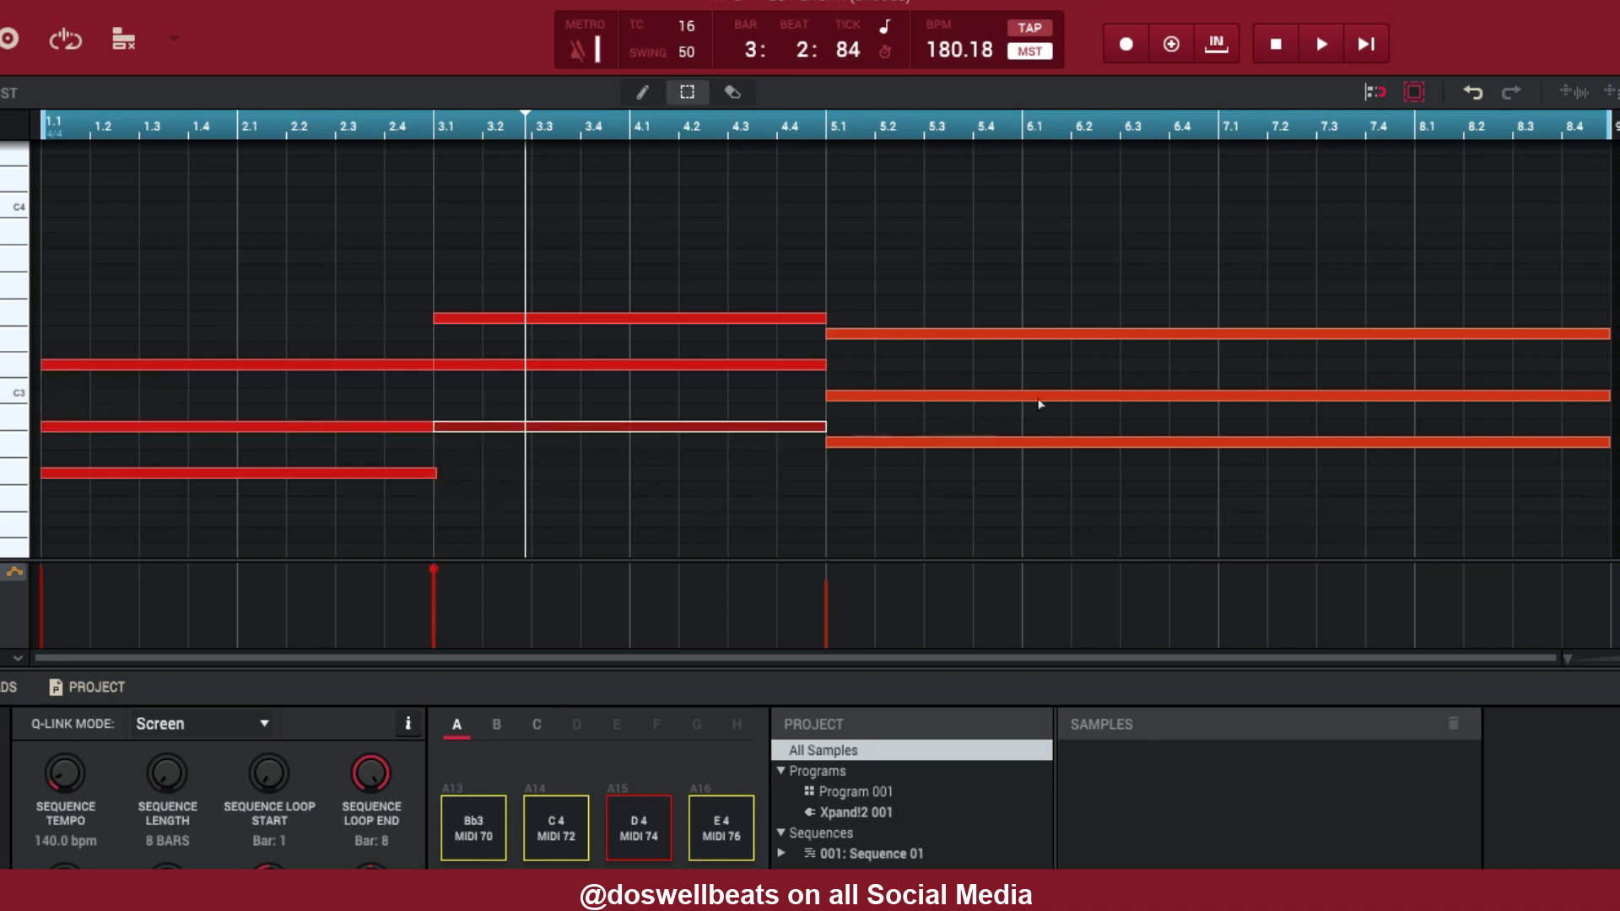
Select the top note of each of the three chords and transpose them down one octave
drag(755, 176, 696, 547)
drag(985, 211, 964, 504)
drag(172, 268, 179, 509)
drag(267, 208, 255, 397)
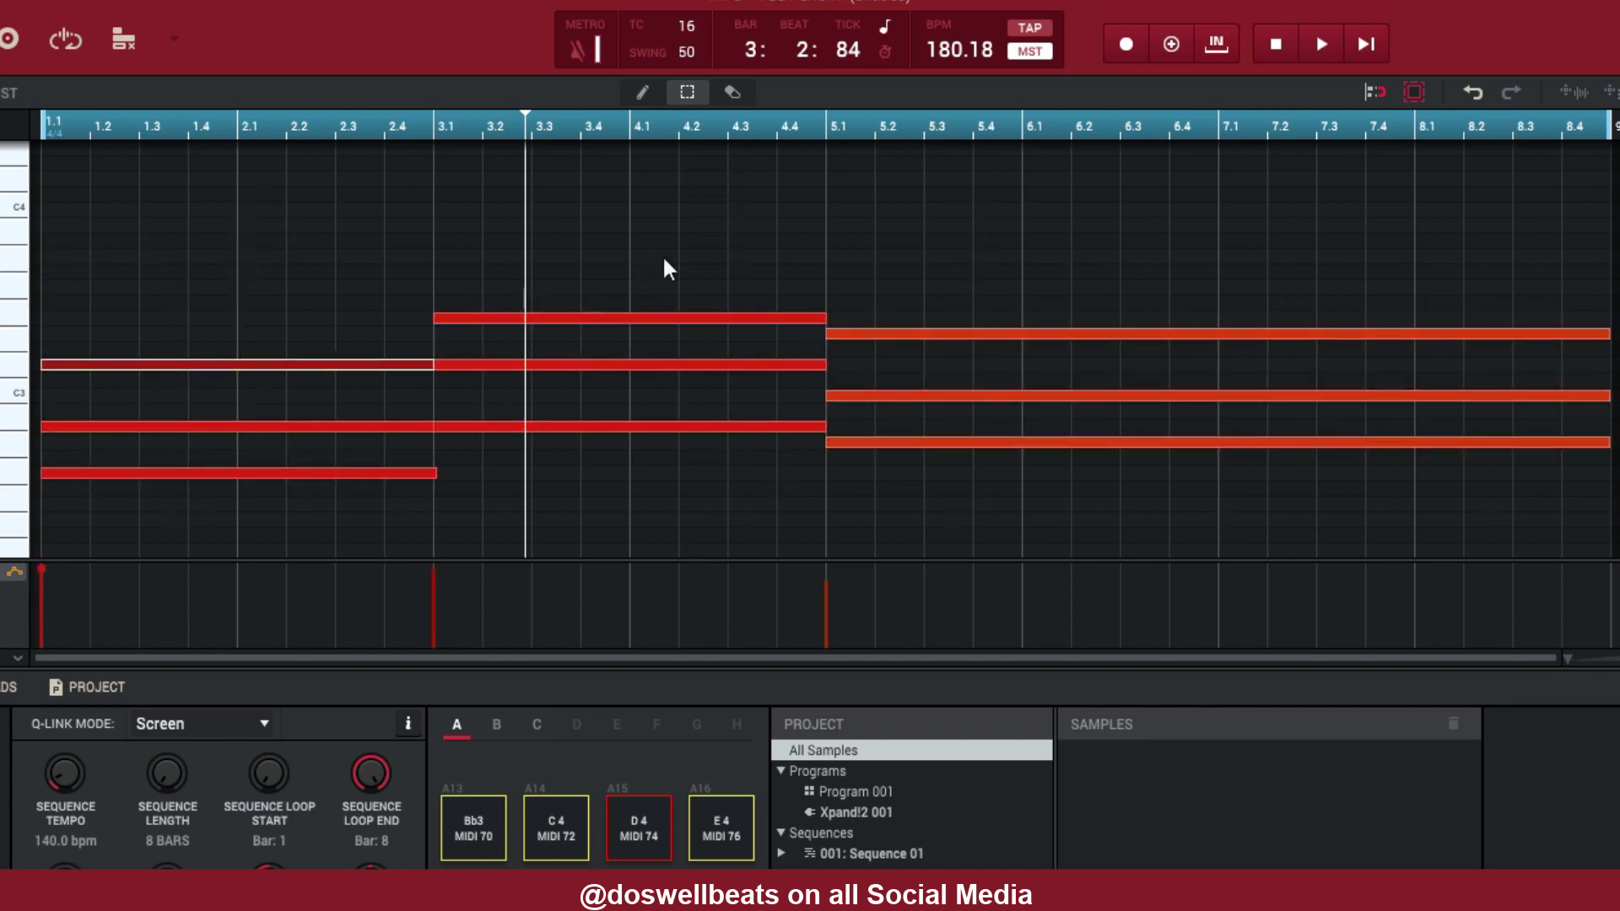
drag(669, 258, 667, 340)
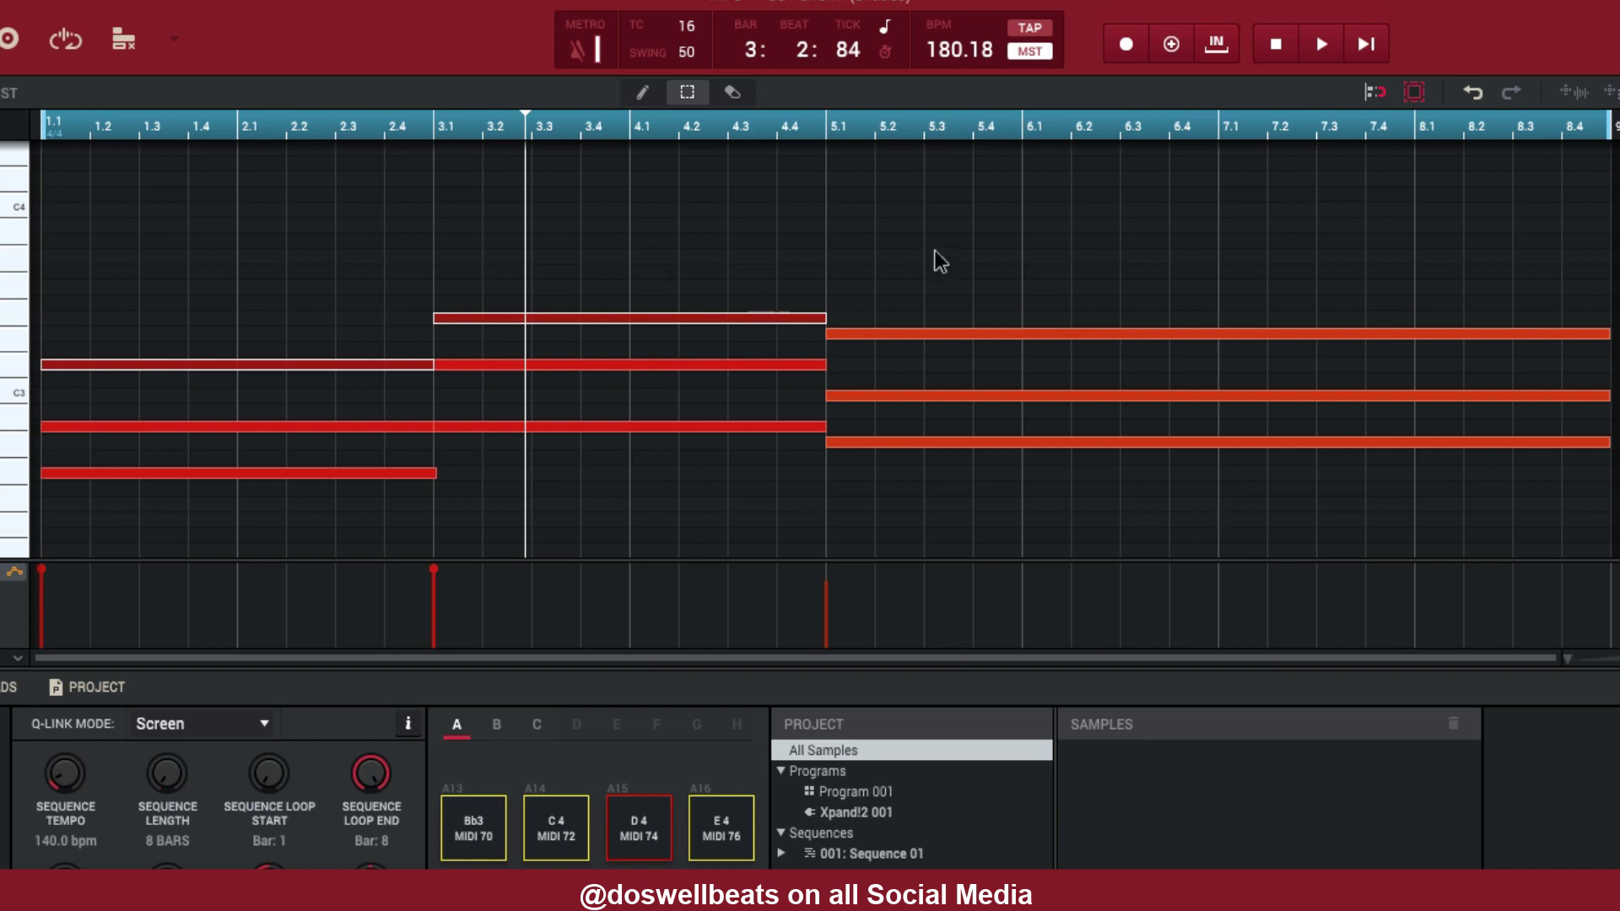
drag(932, 270, 933, 340)
drag(767, 243, 663, 324)
drag(297, 313, 268, 377)
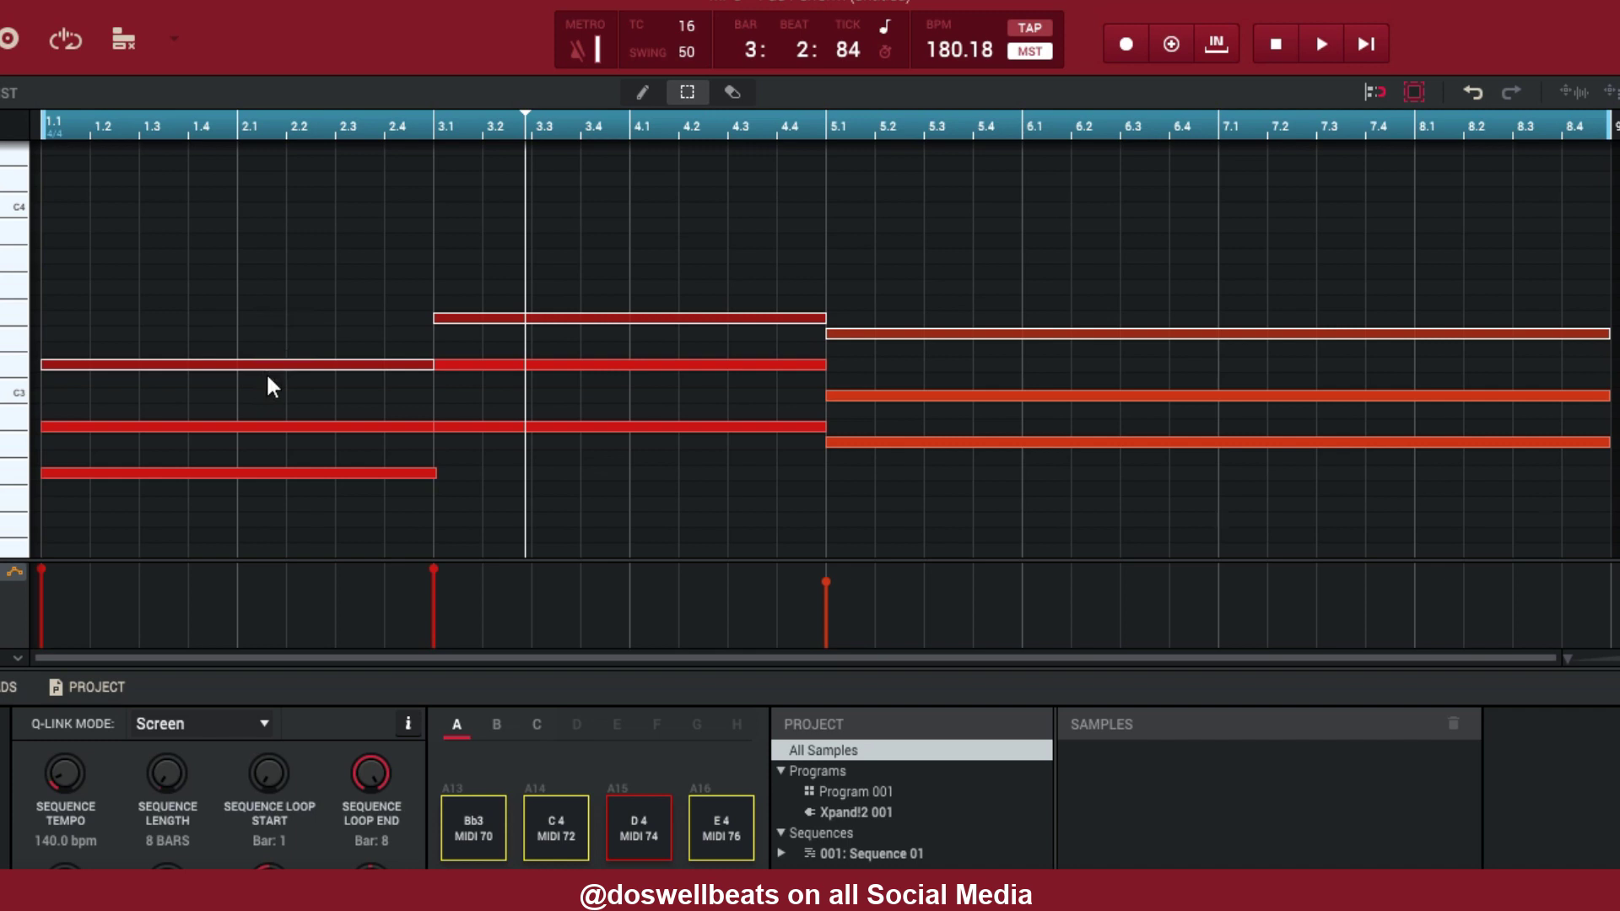
key(shift+Down)
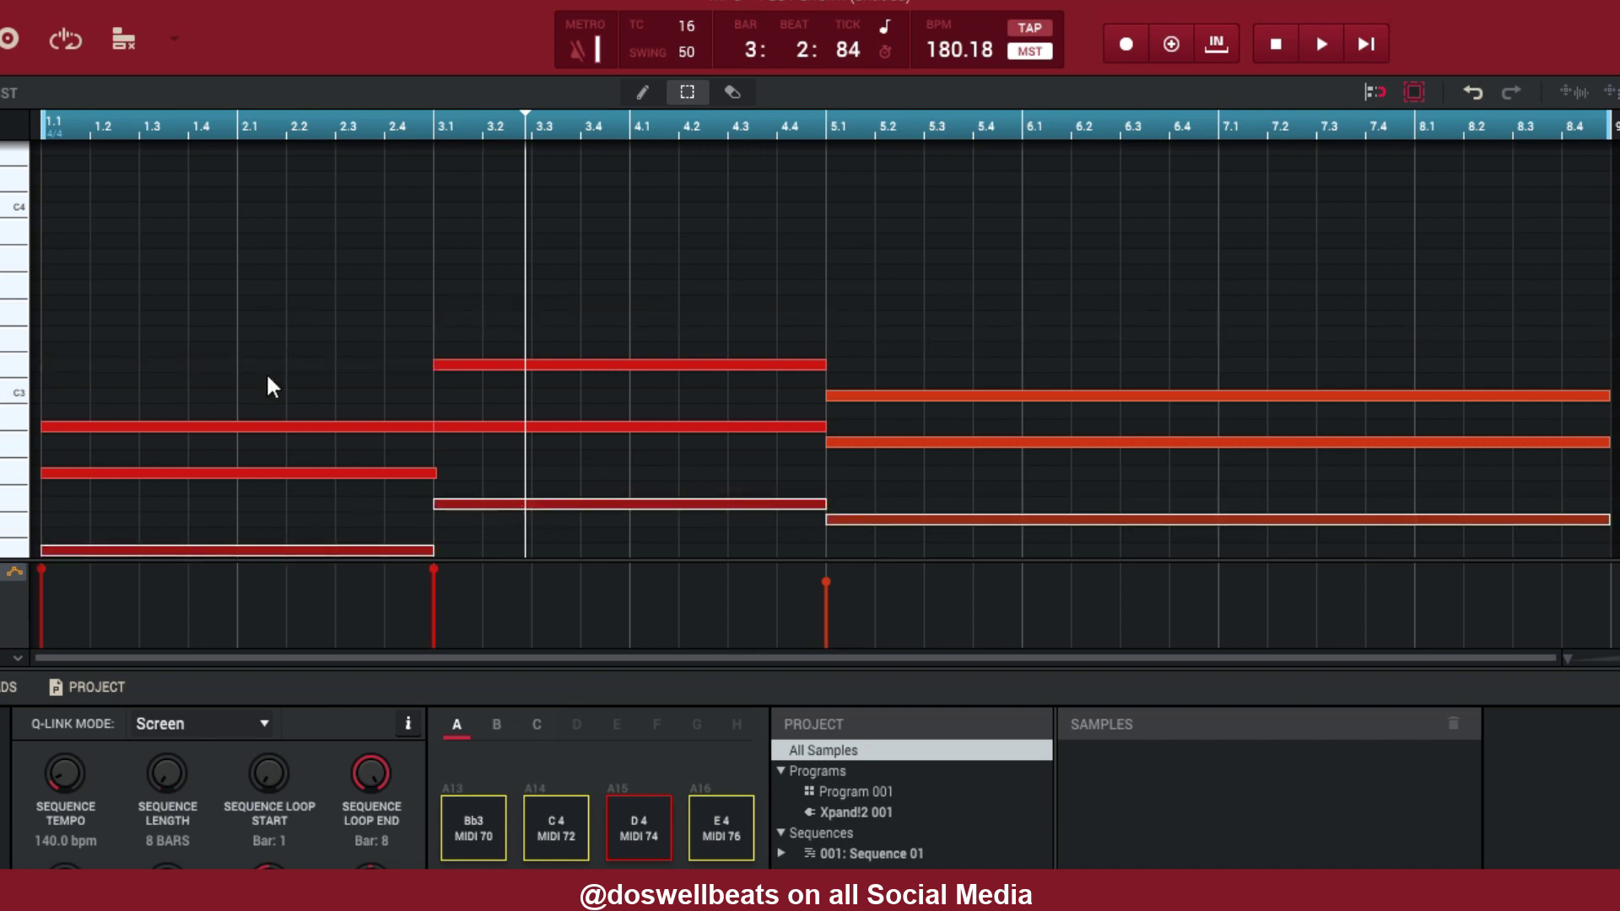
Play back the progression with the transposed chord notes, then stop
key(space)
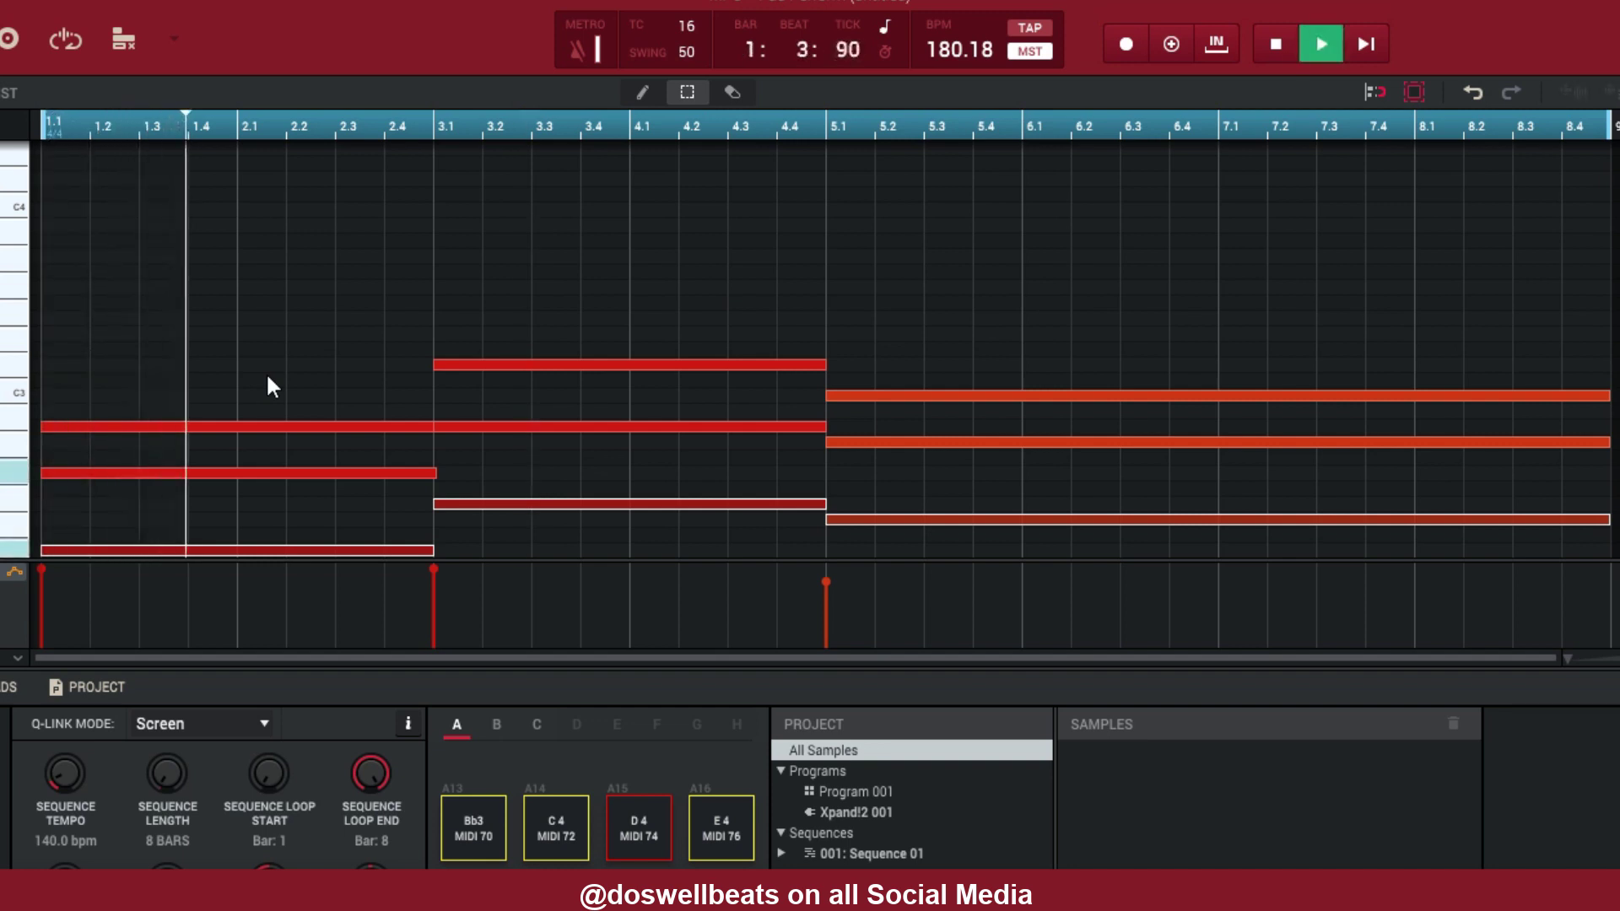
scroll(268, 379, down, 5)
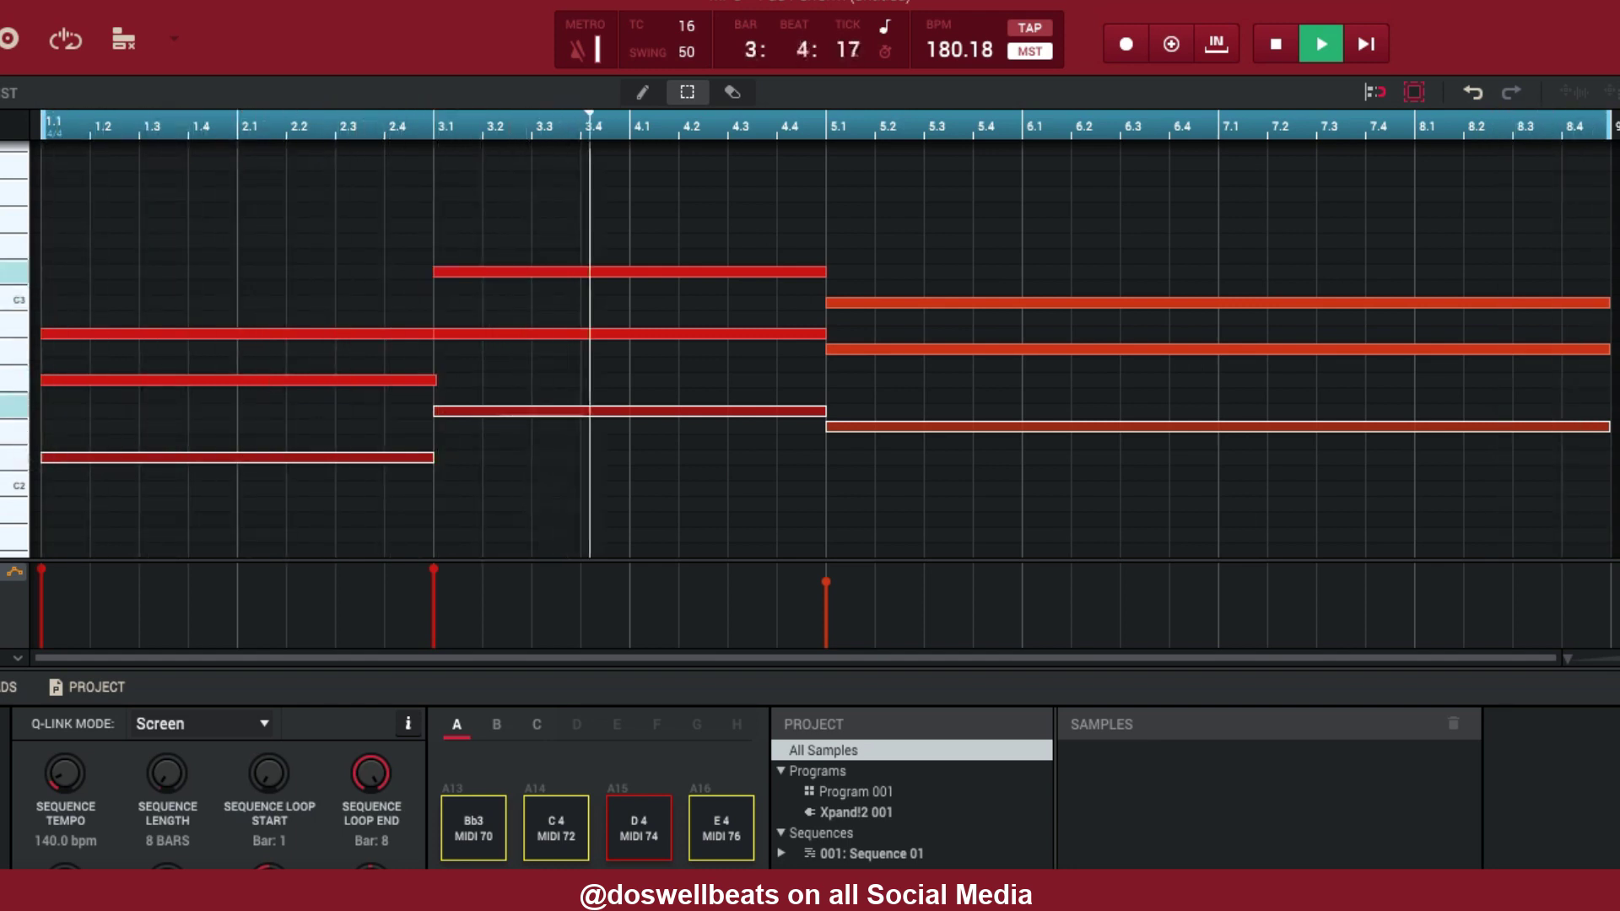
key(space)
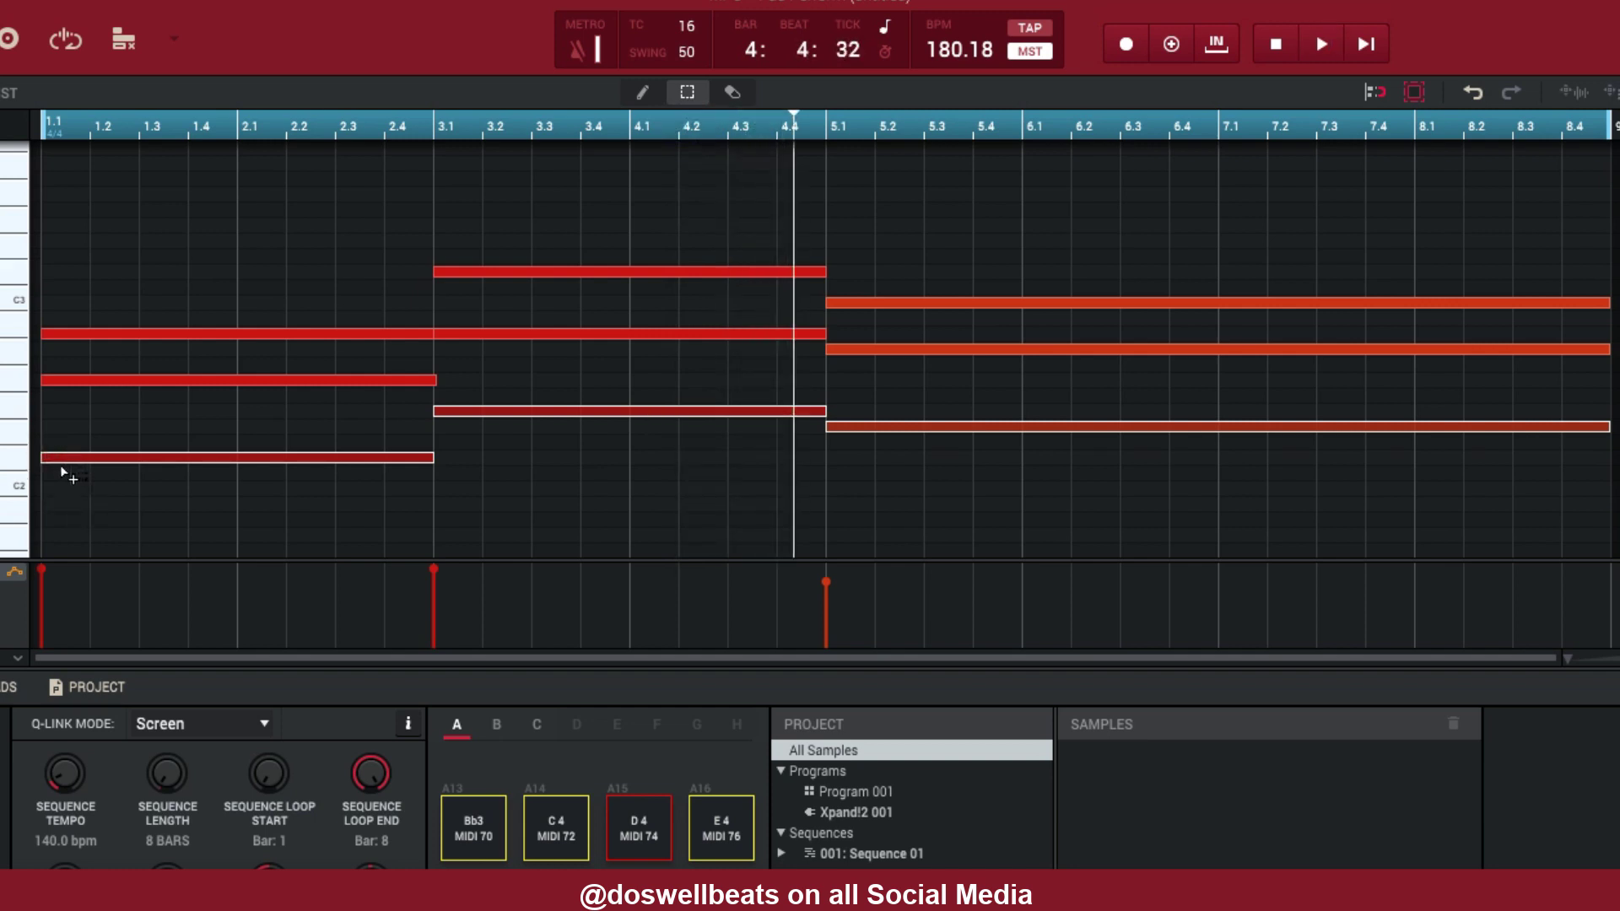
Copy the lowest note of each chord, raise the copies one octave, and align them with the chord starts
drag(62, 467, 73, 470)
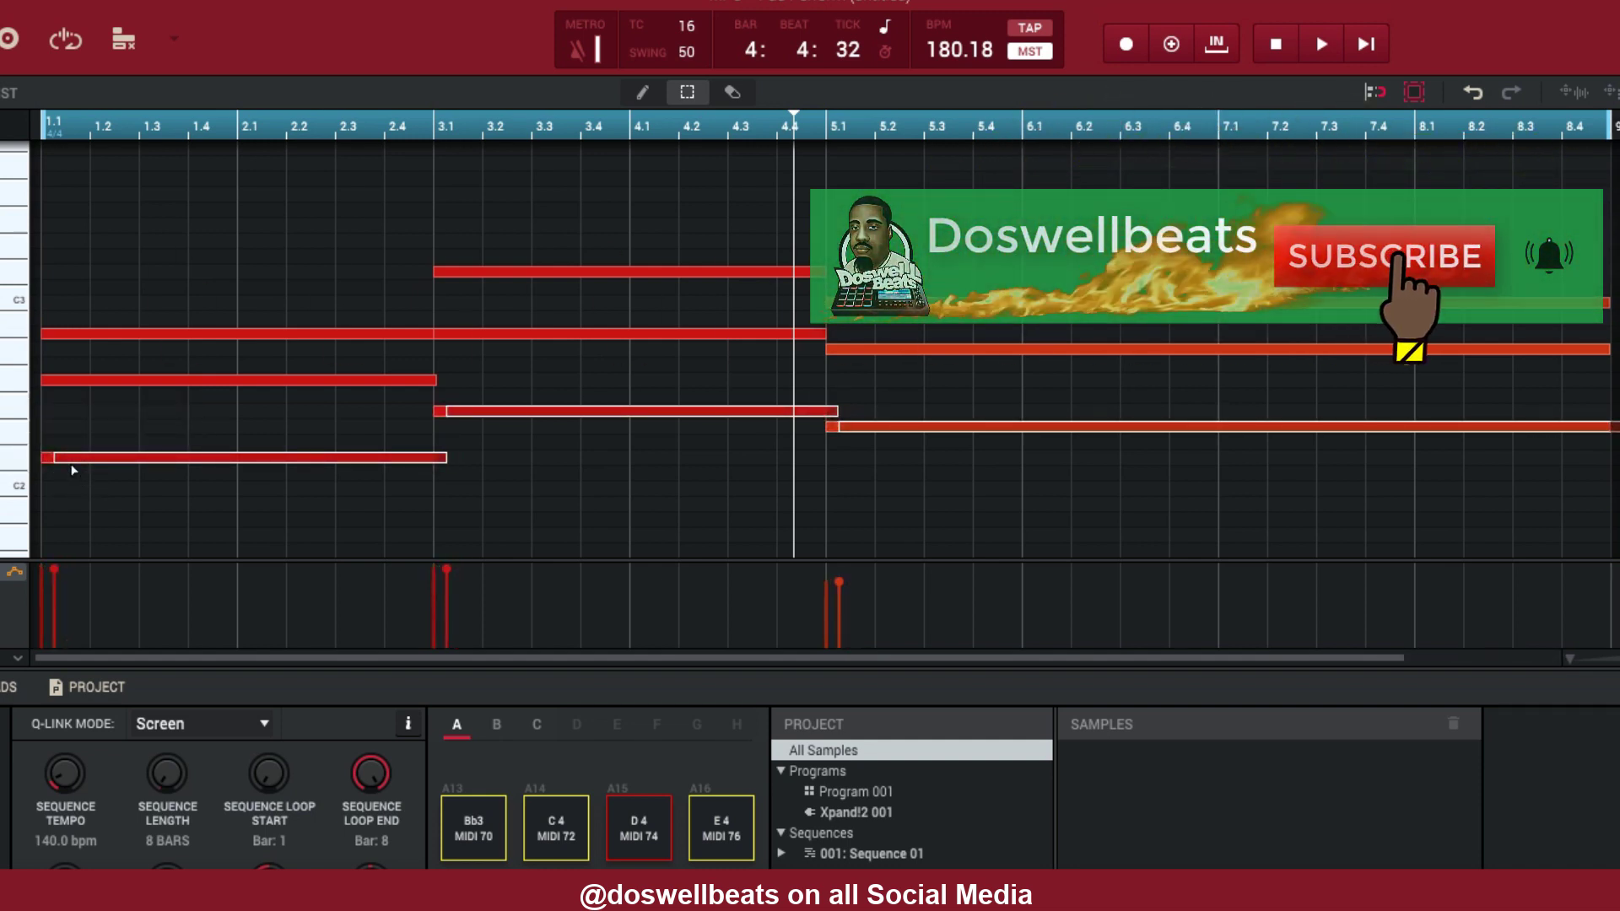
key(shift+Up)
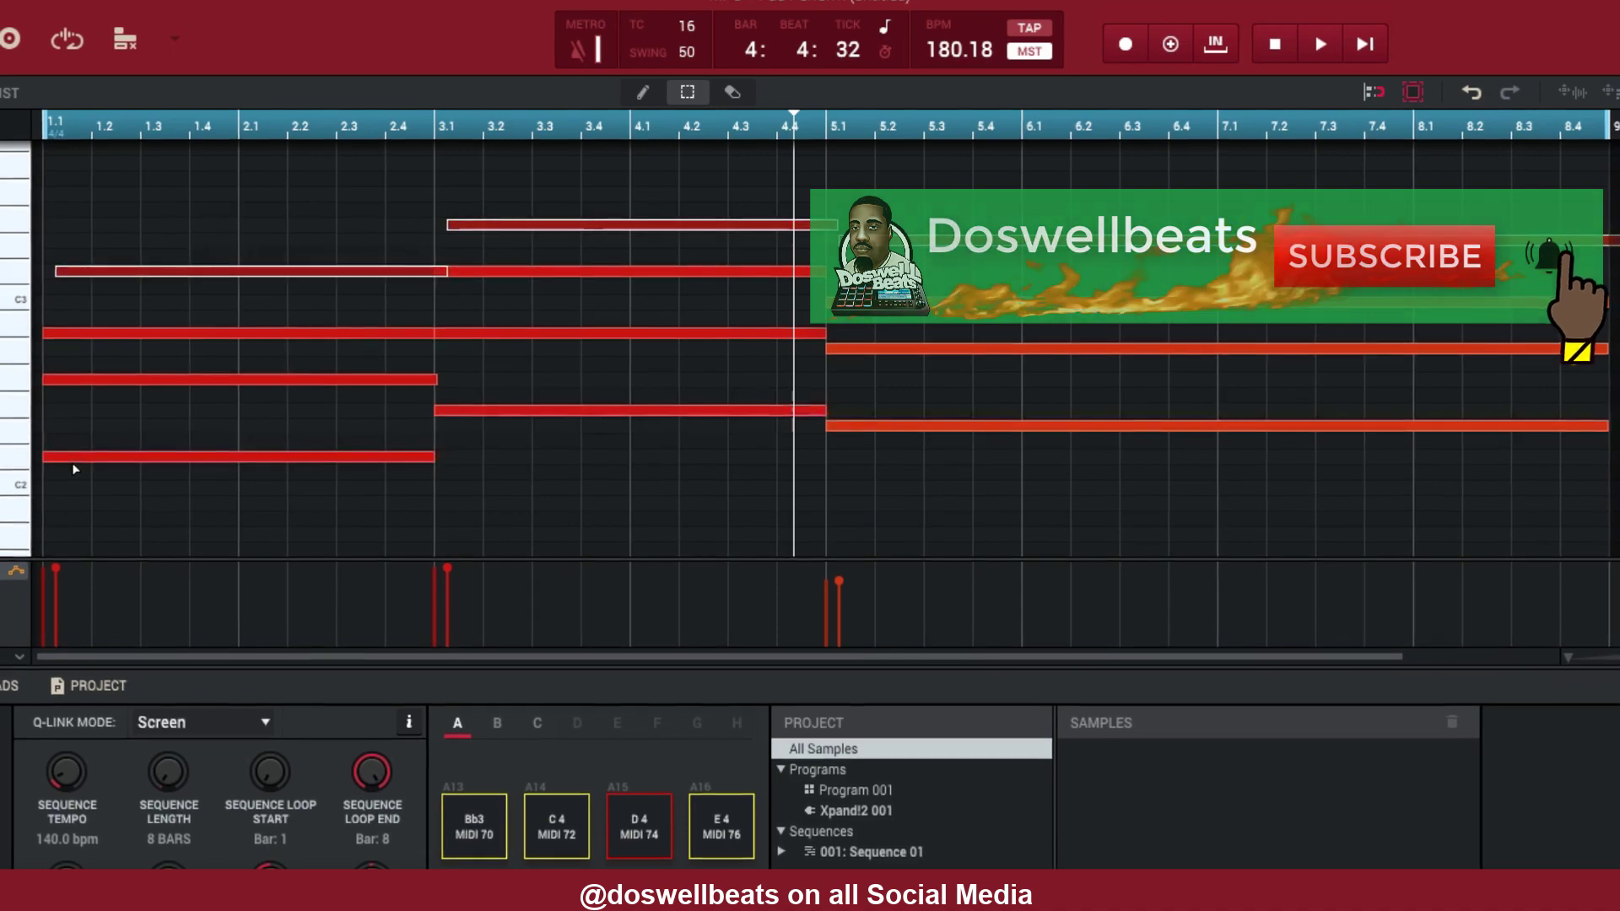
key(Left)
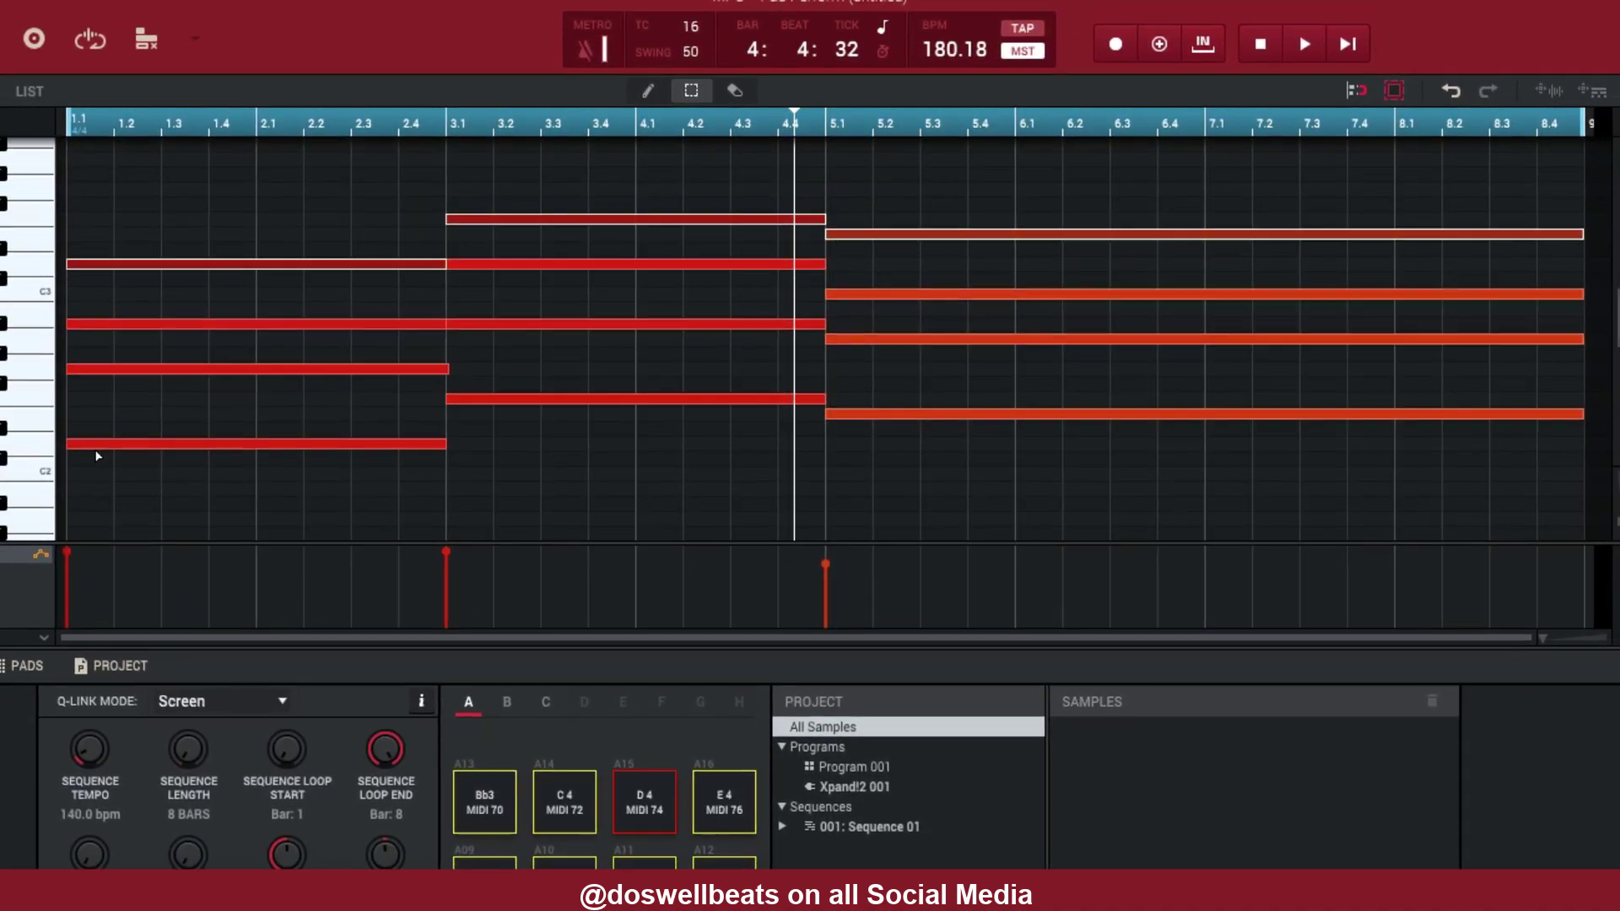
key(space)
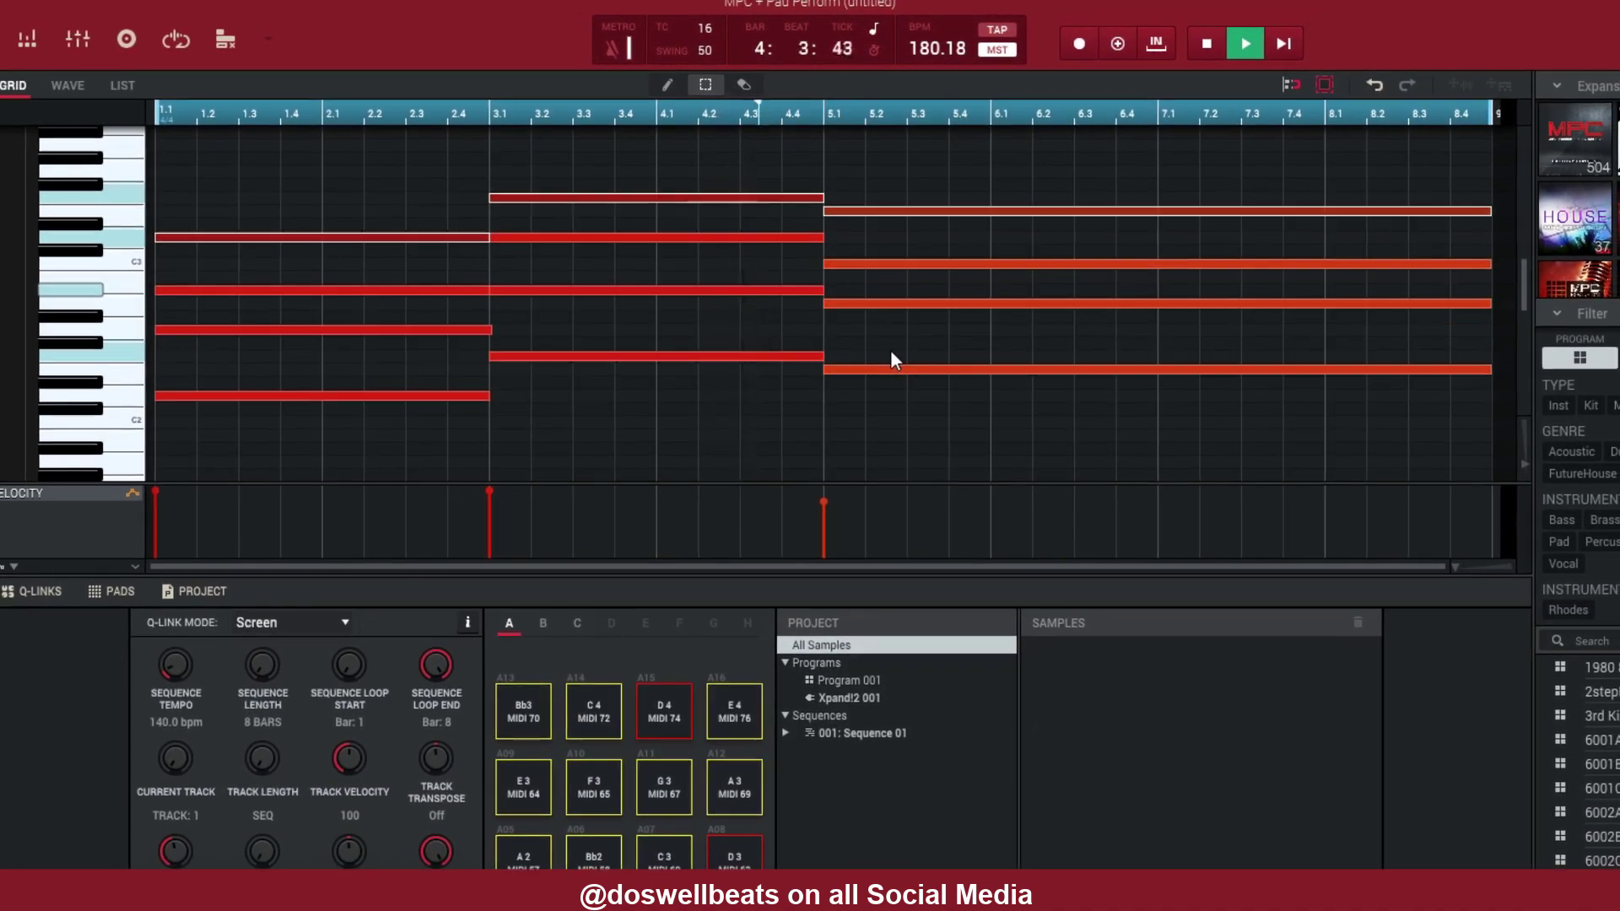
key(space)
Transpose the lowest note of each of the three chords down one more octave
drag(866, 311, 404, 385)
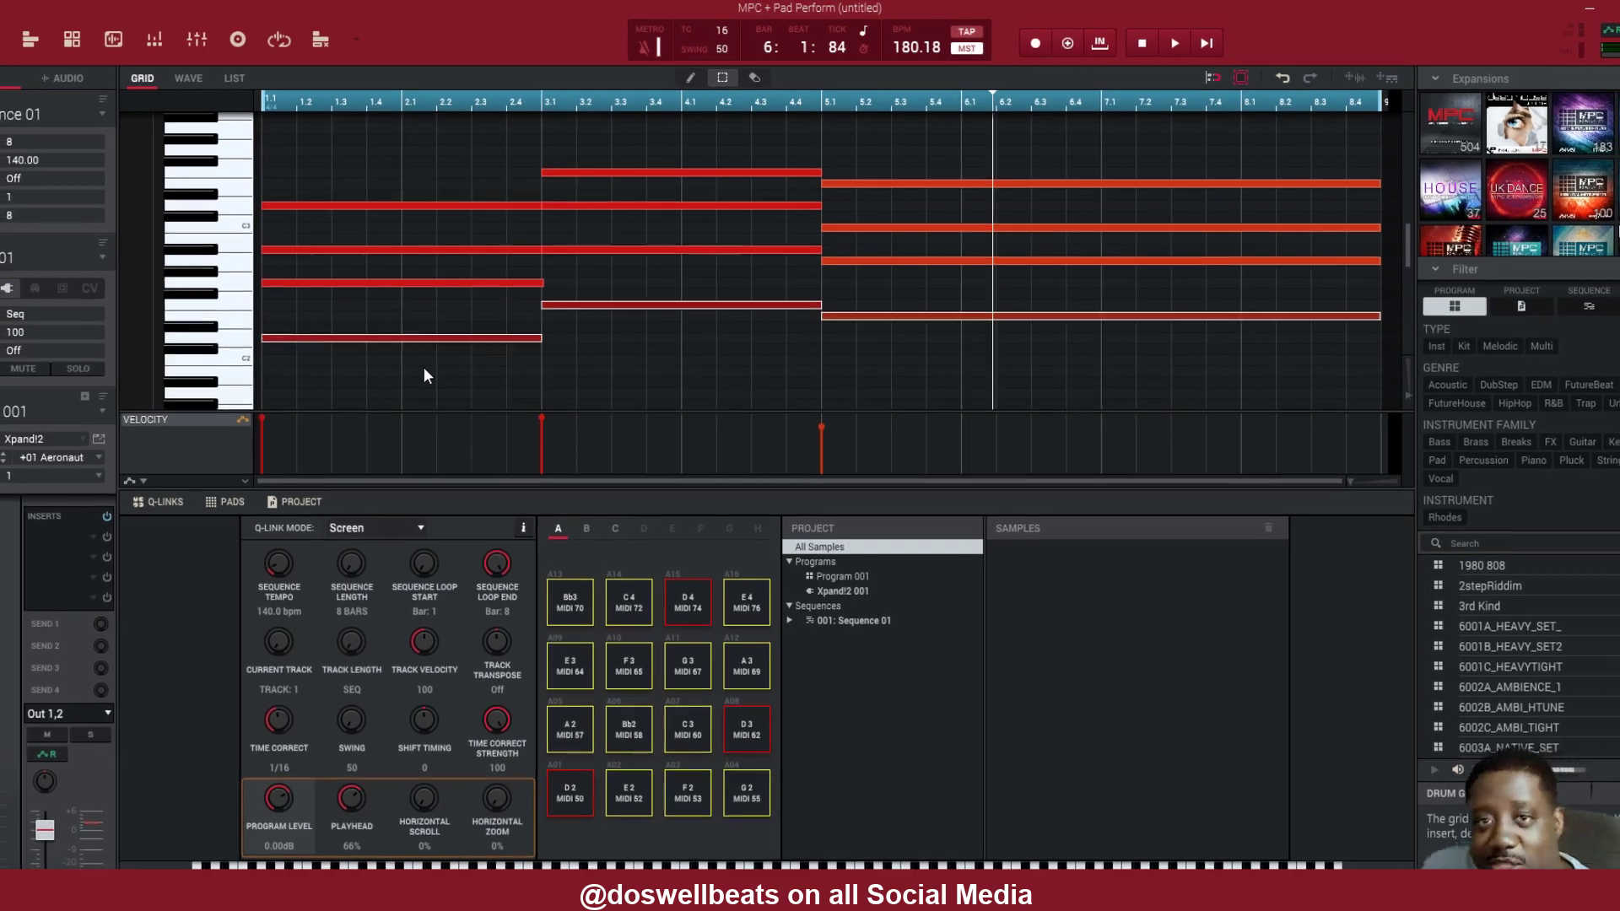
key(Delete)
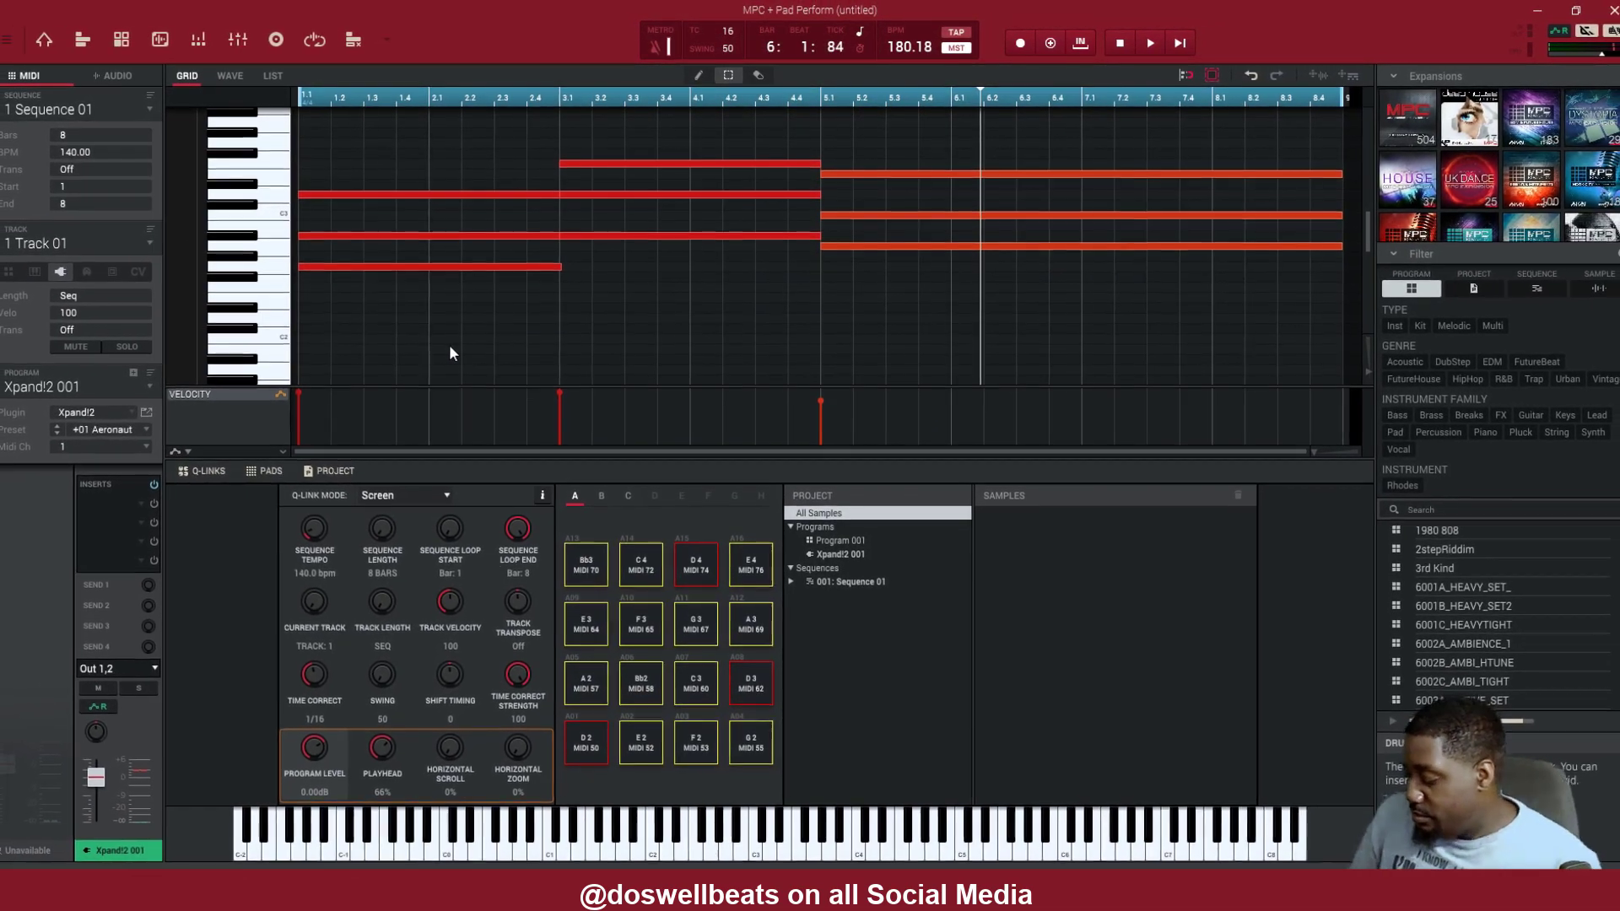
scroll(538, 264, down, 6)
scroll(553, 264, up, 1)
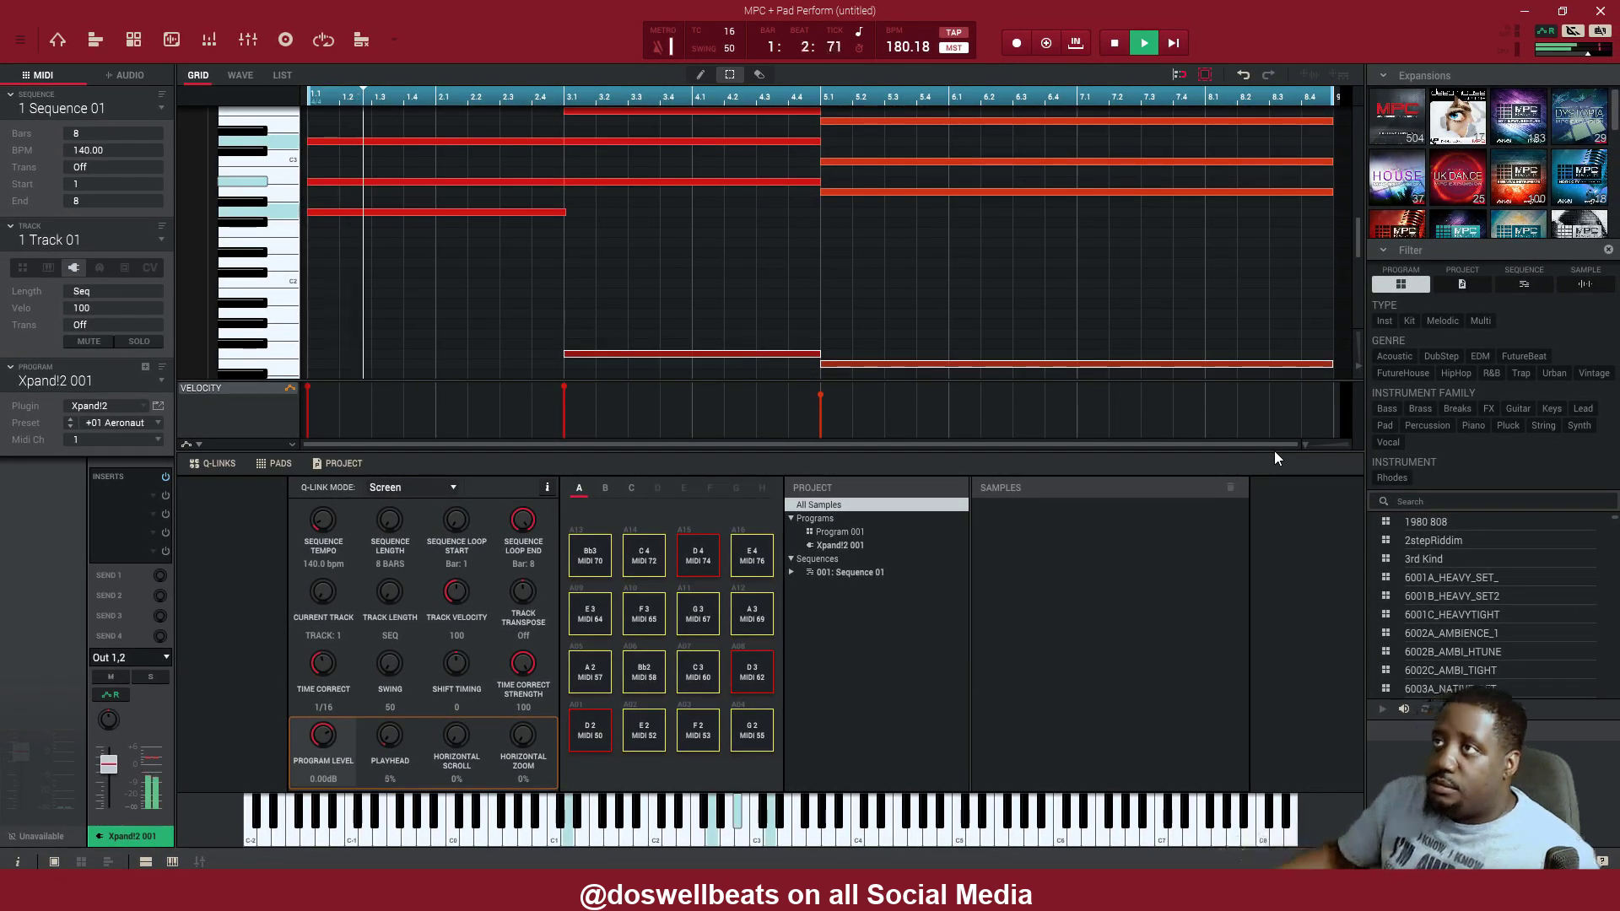
scroll(865, 264, up, 1)
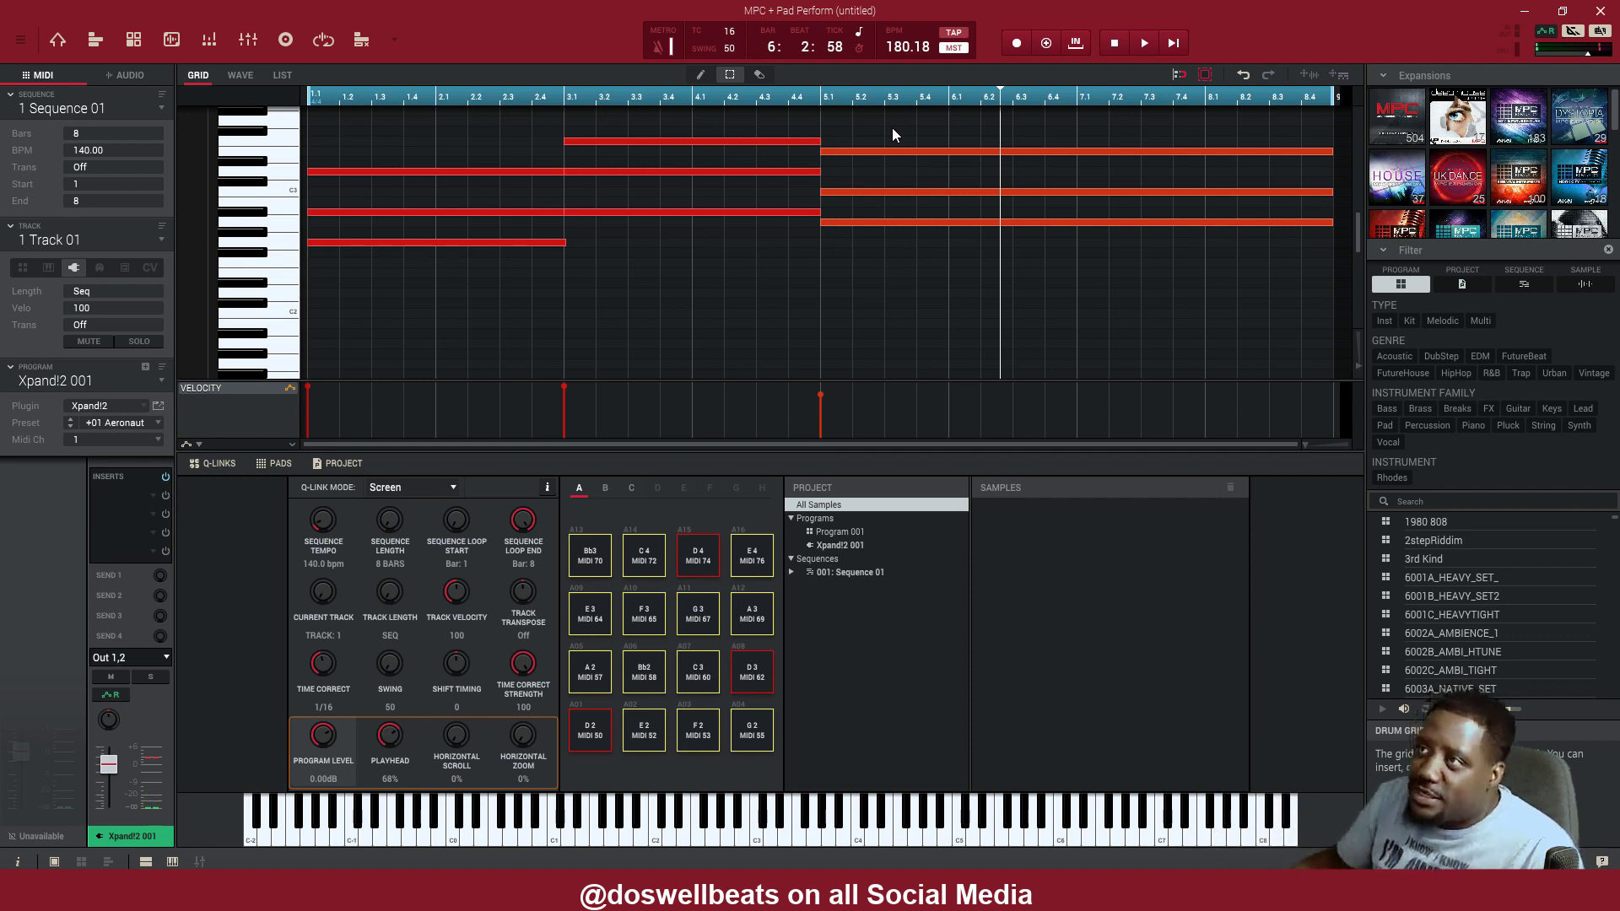
scroll(820, 288, up, 3)
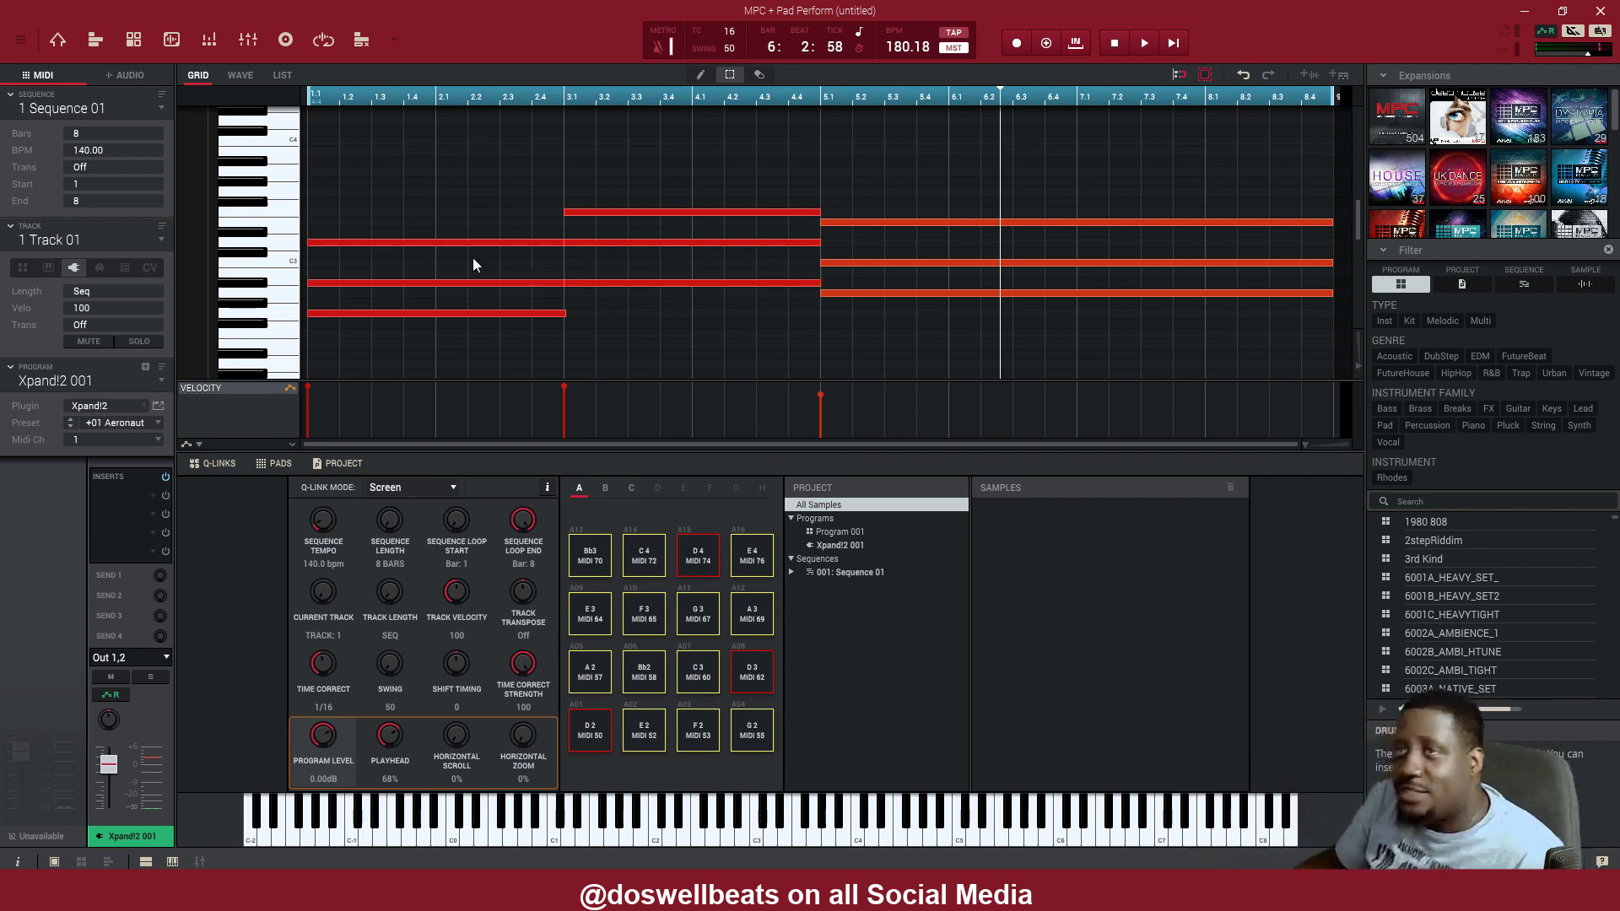
Rename track 1 to "progression" and switch to the unused track 2
double_click(47, 245)
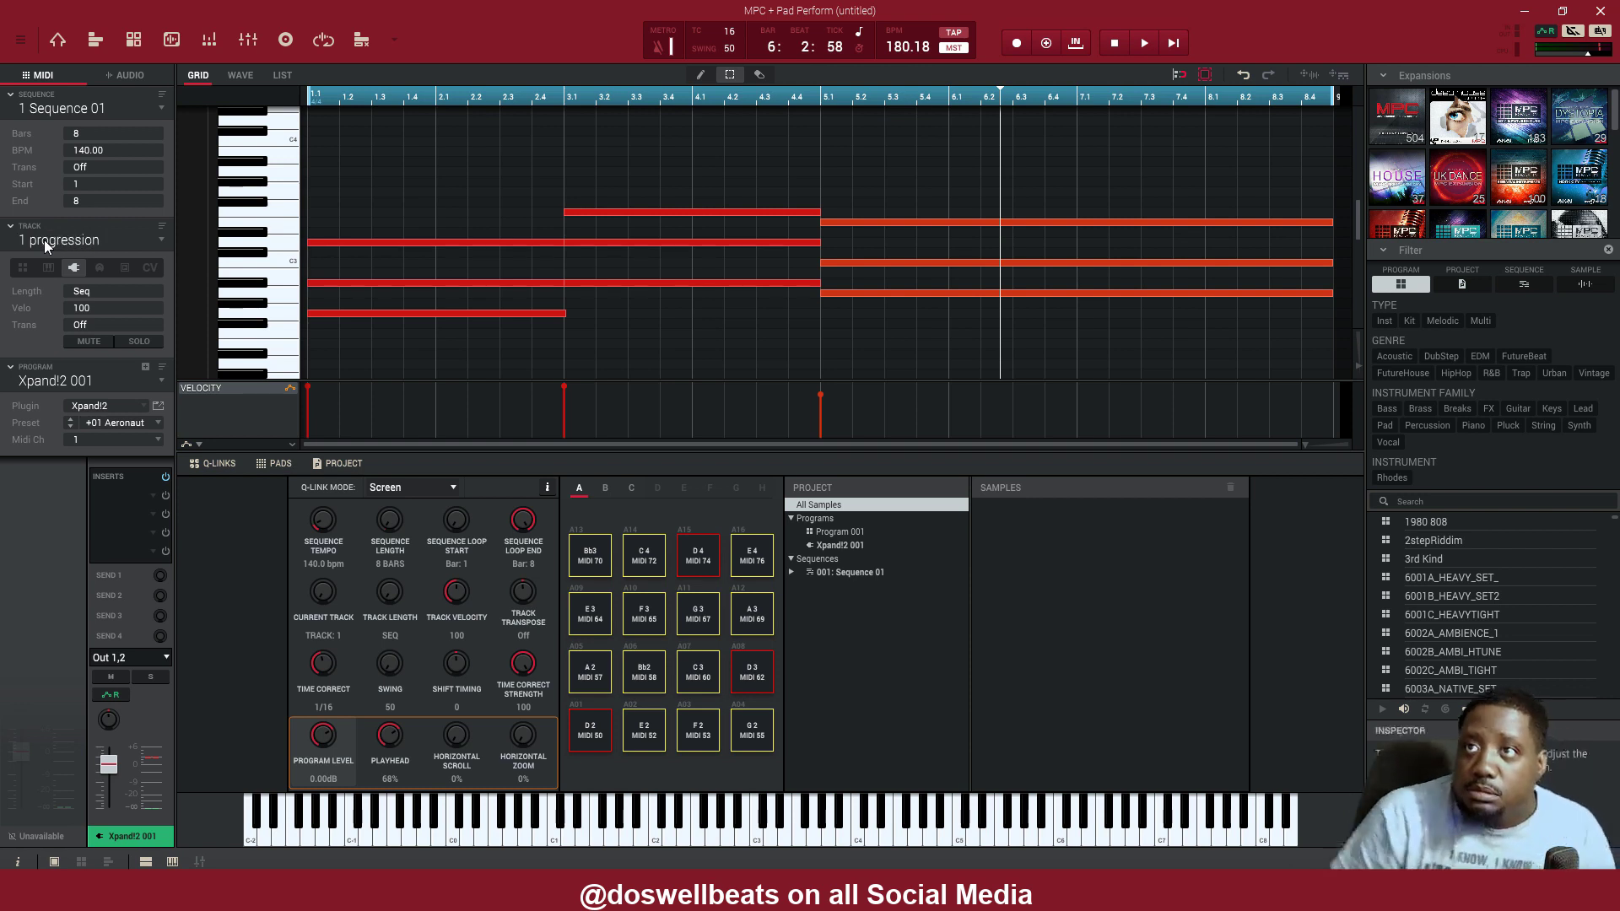
click(164, 236)
click(128, 266)
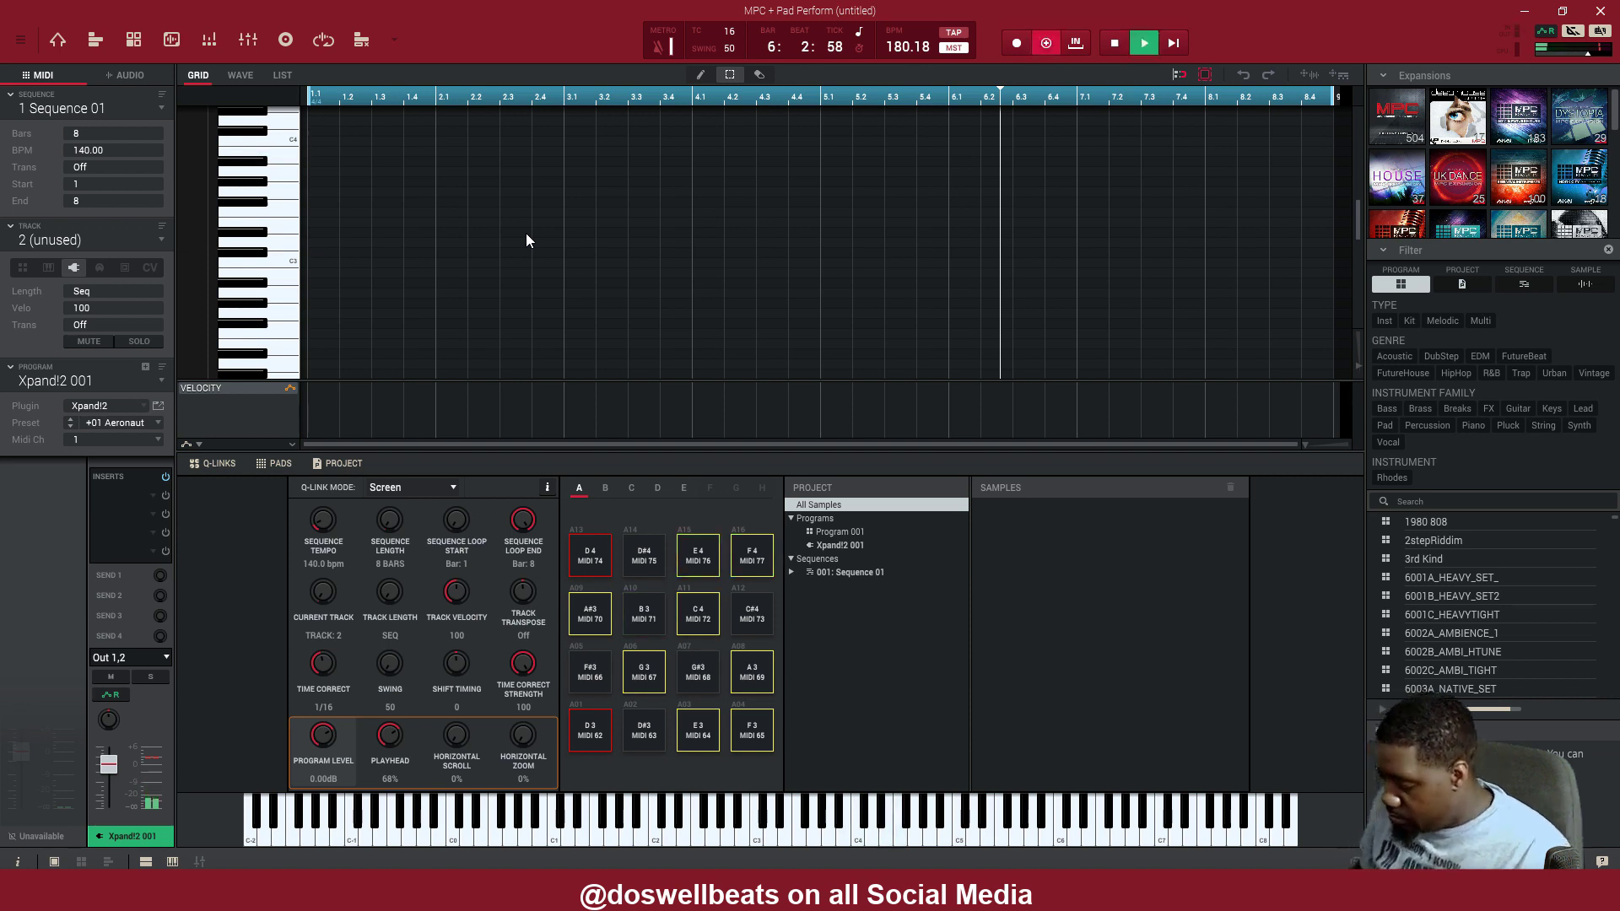
key(space)
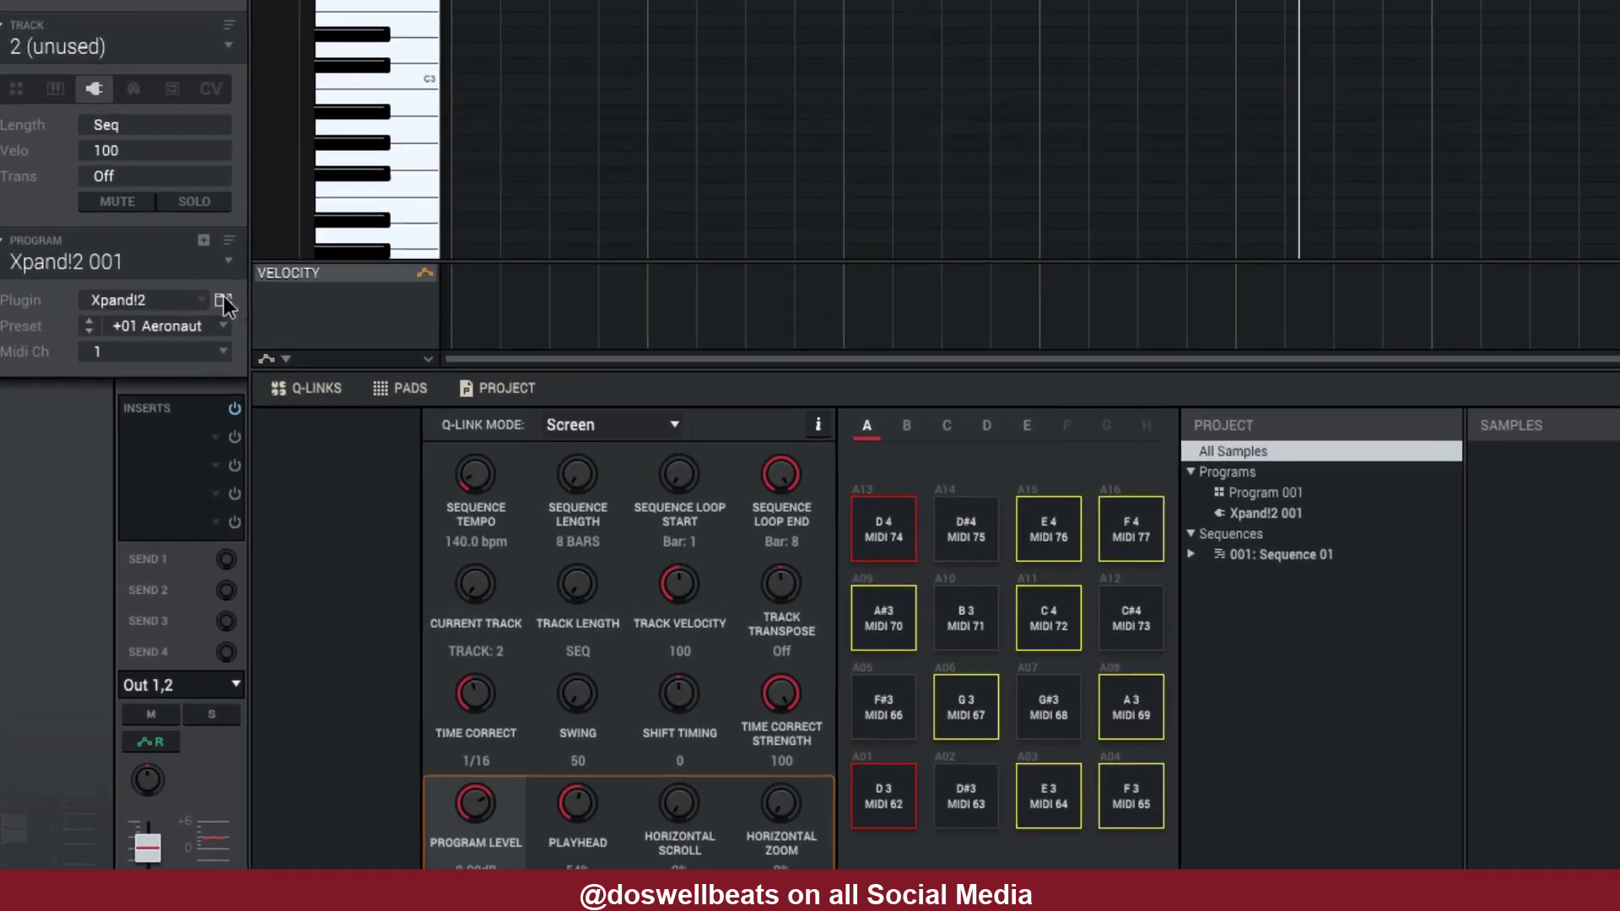
Open the Xpand!2 plugin window and set track 2's MIDI channel to 2
click(159, 407)
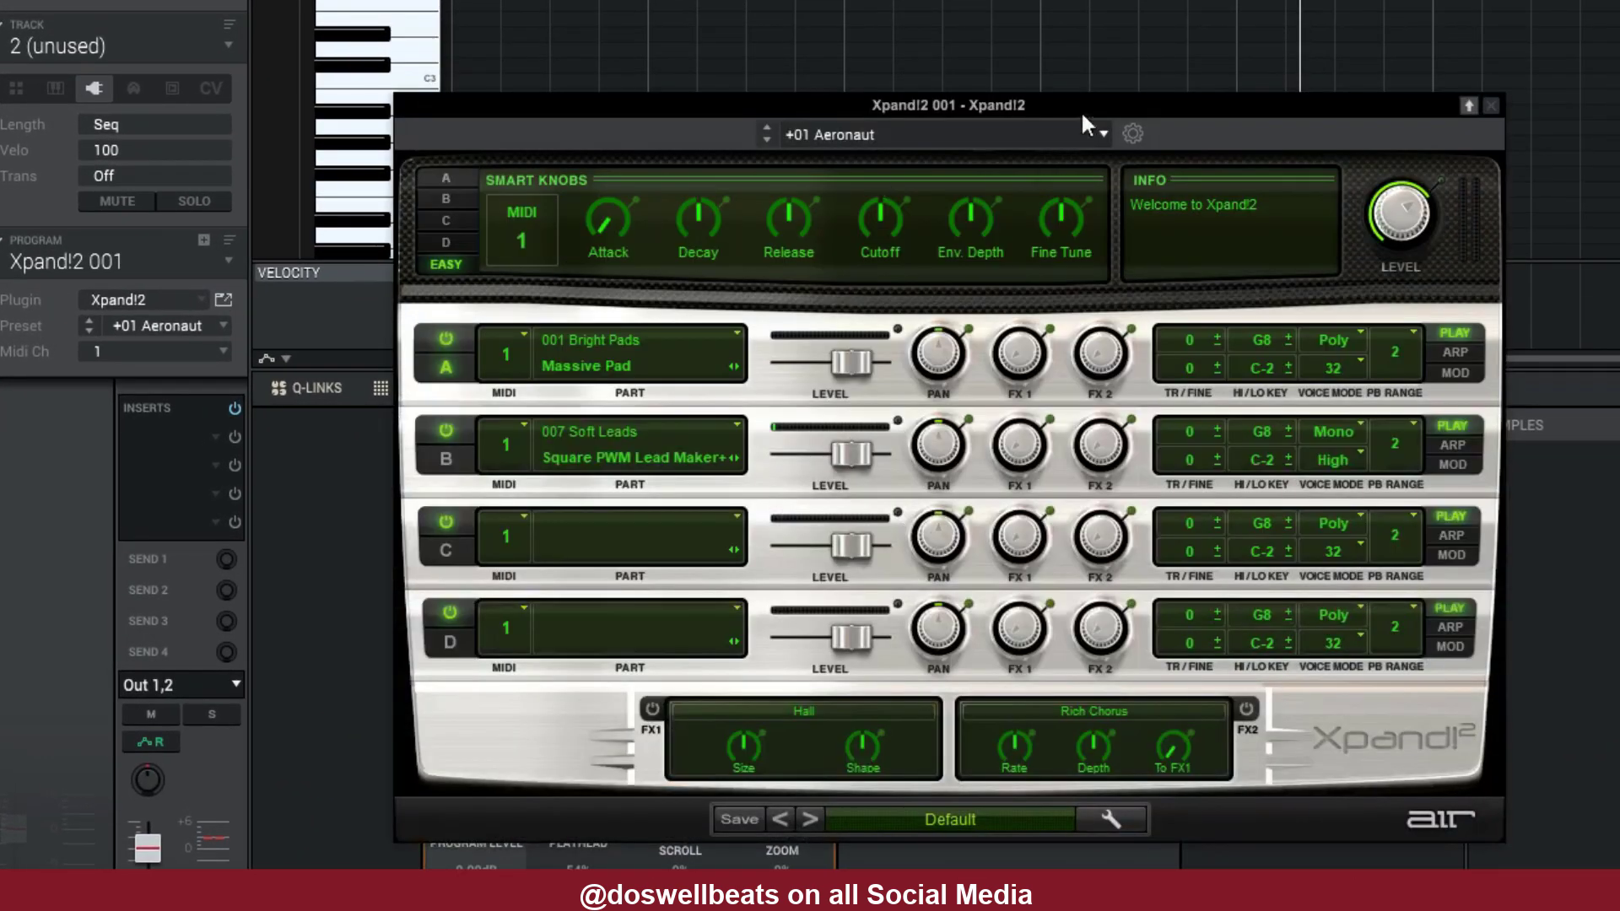
drag(1083, 114, 1303, 4)
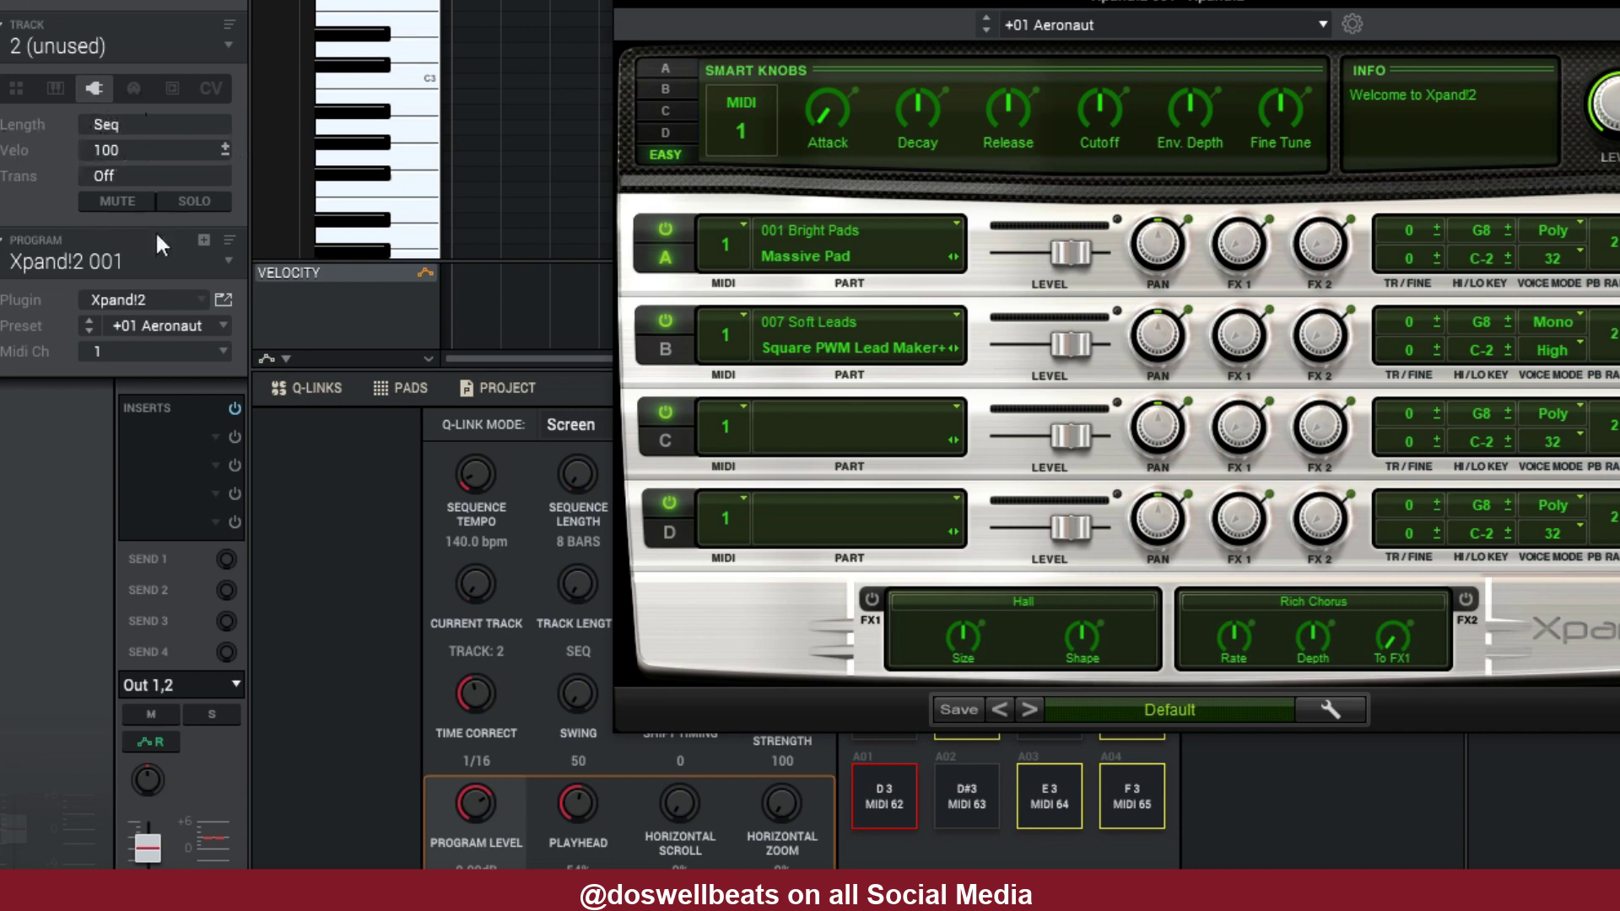
click(220, 356)
click(131, 418)
Assign Xpand!2 part C to MIDI channel 2 and load the Hi Bells+ sound from the 018 Bells category
click(719, 423)
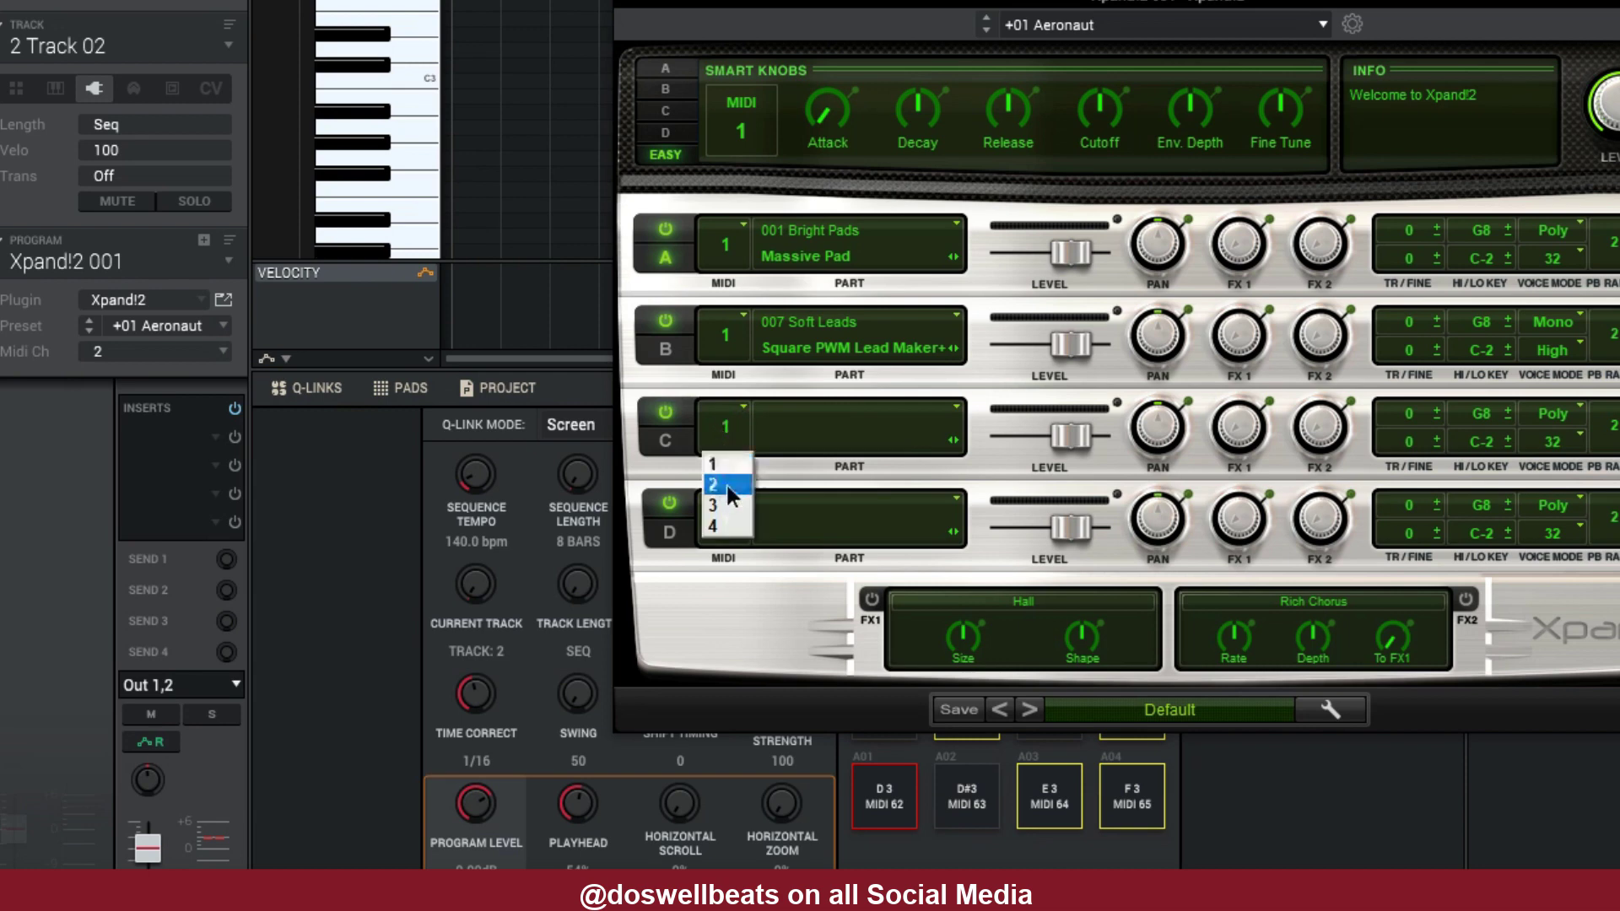
click(730, 497)
click(801, 413)
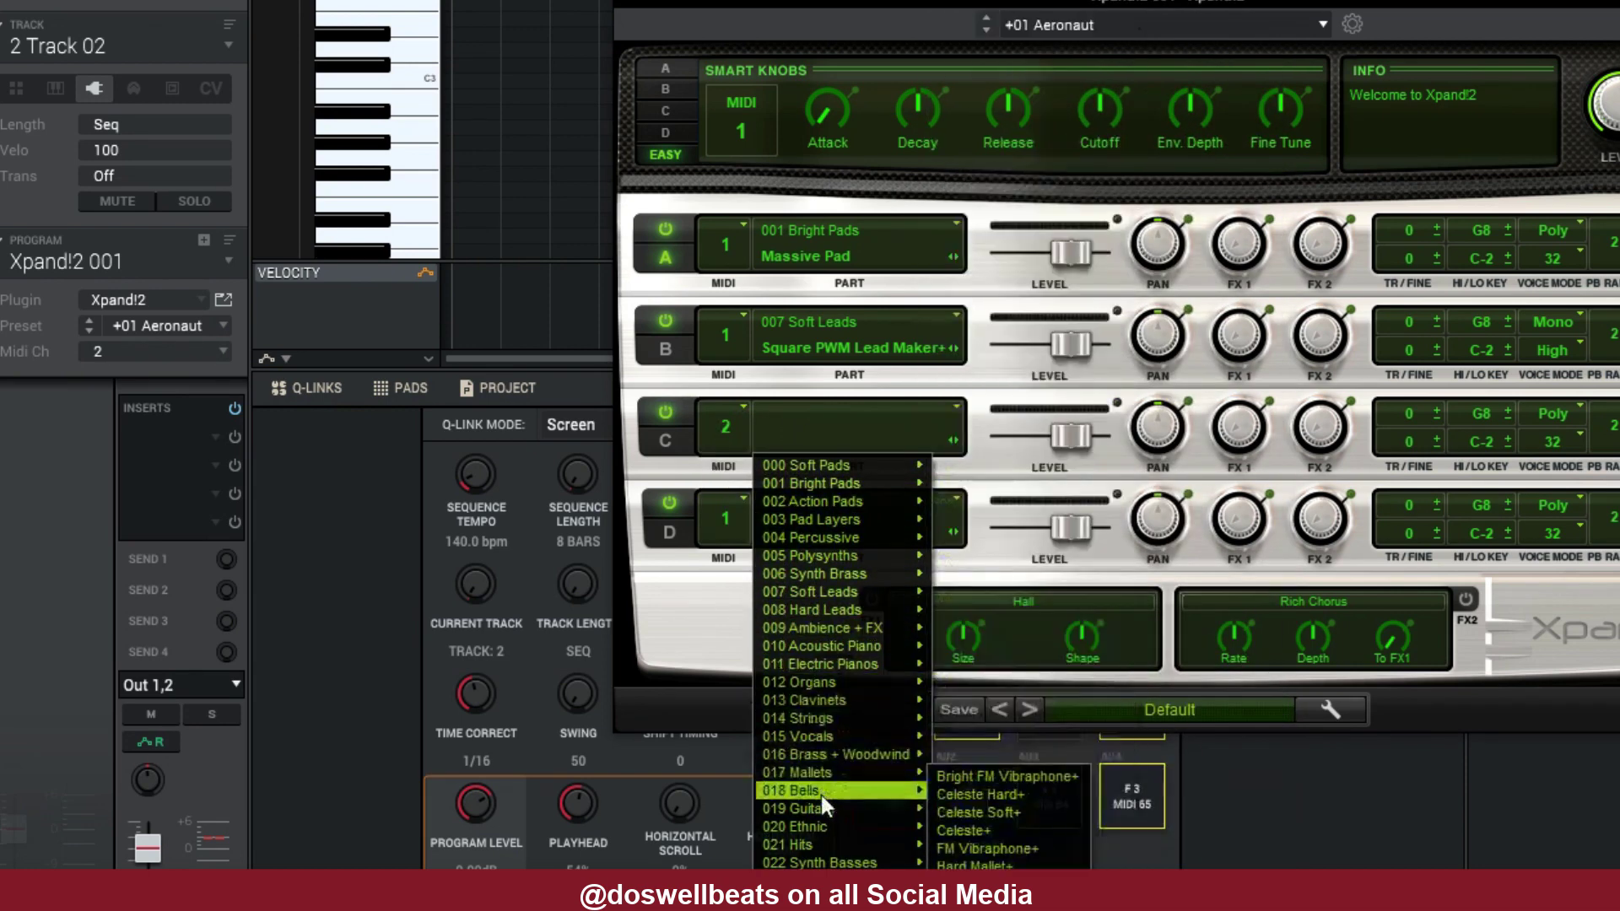
mouse_move(821, 793)
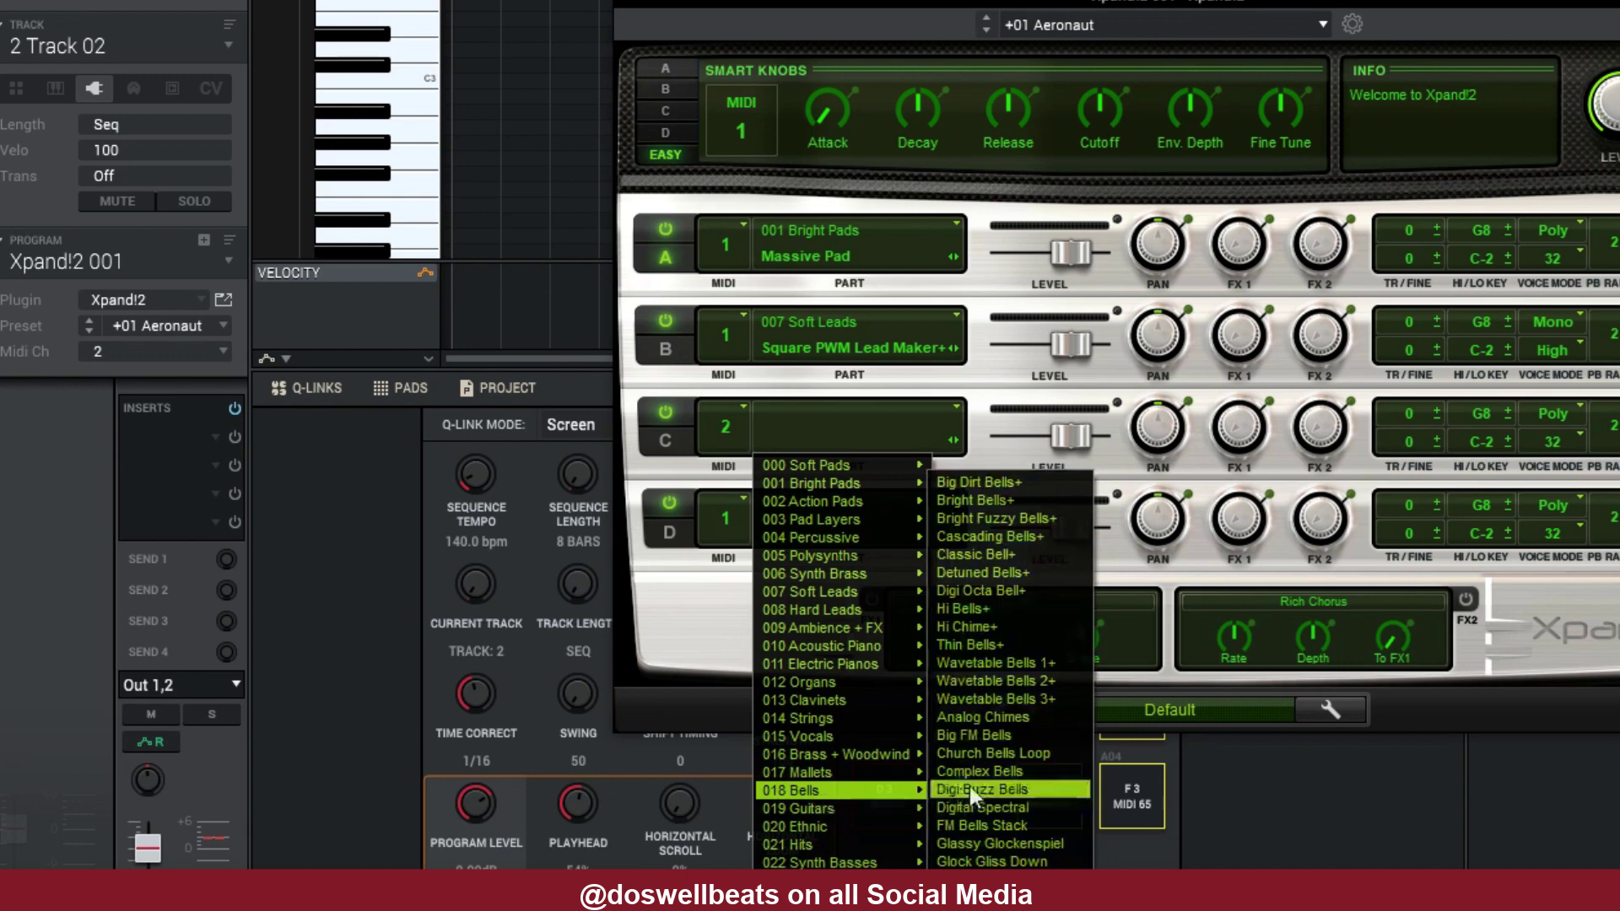
click(987, 607)
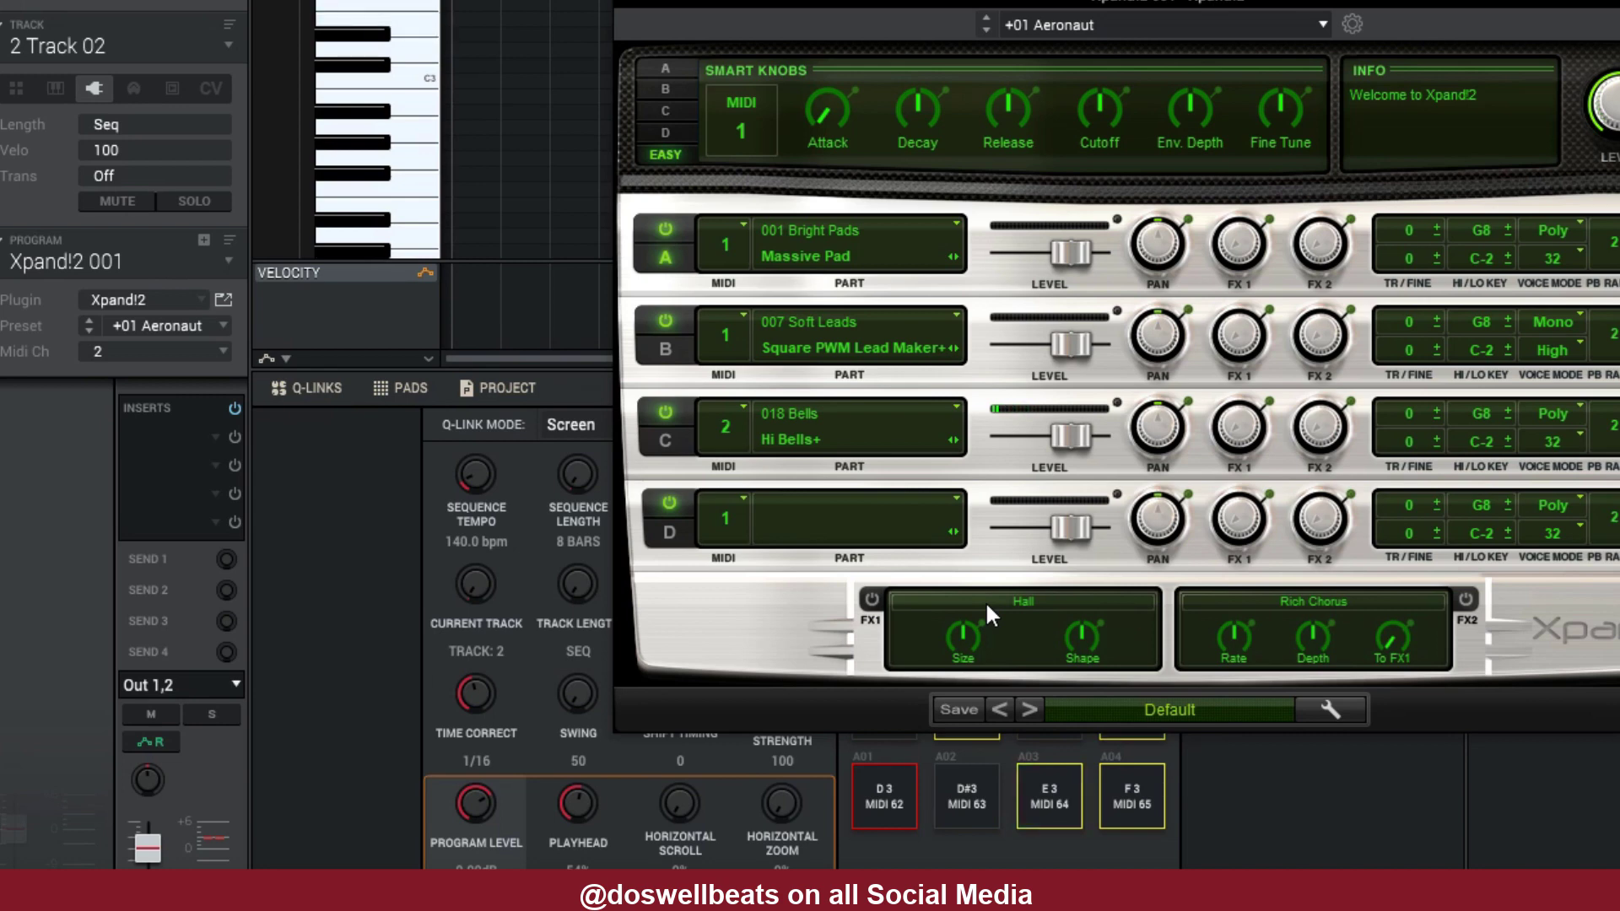
Assign Xpand!2 part D to MIDI channel 2 and load the Light Perky Lead+ sound from the 007 Soft Leads category
click(736, 526)
click(717, 577)
click(808, 519)
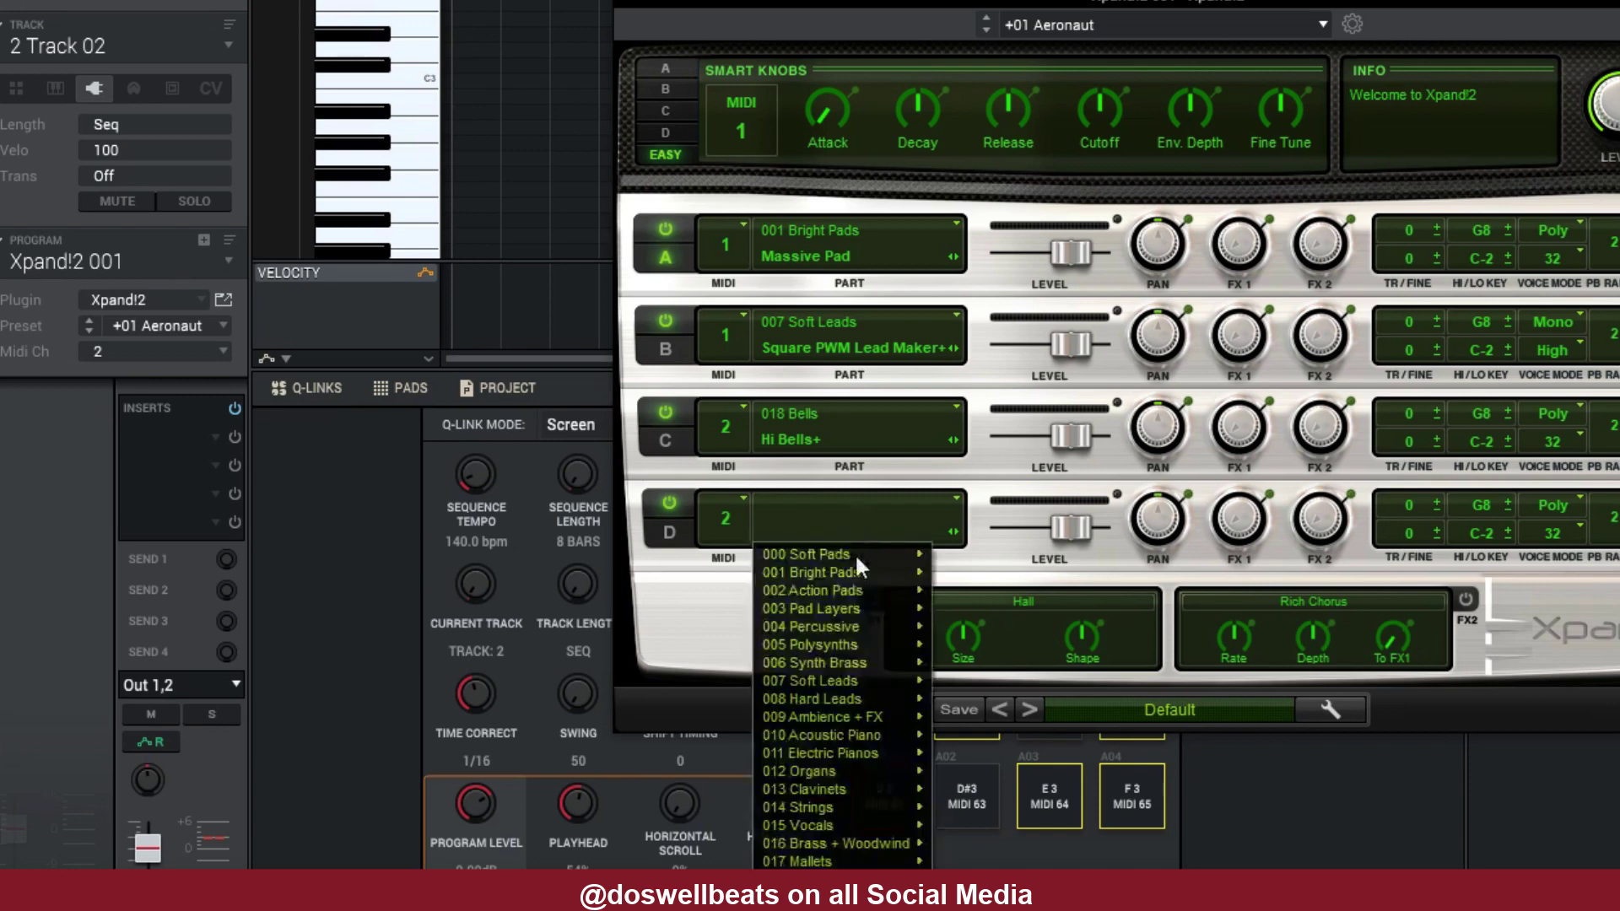
mouse_move(835, 879)
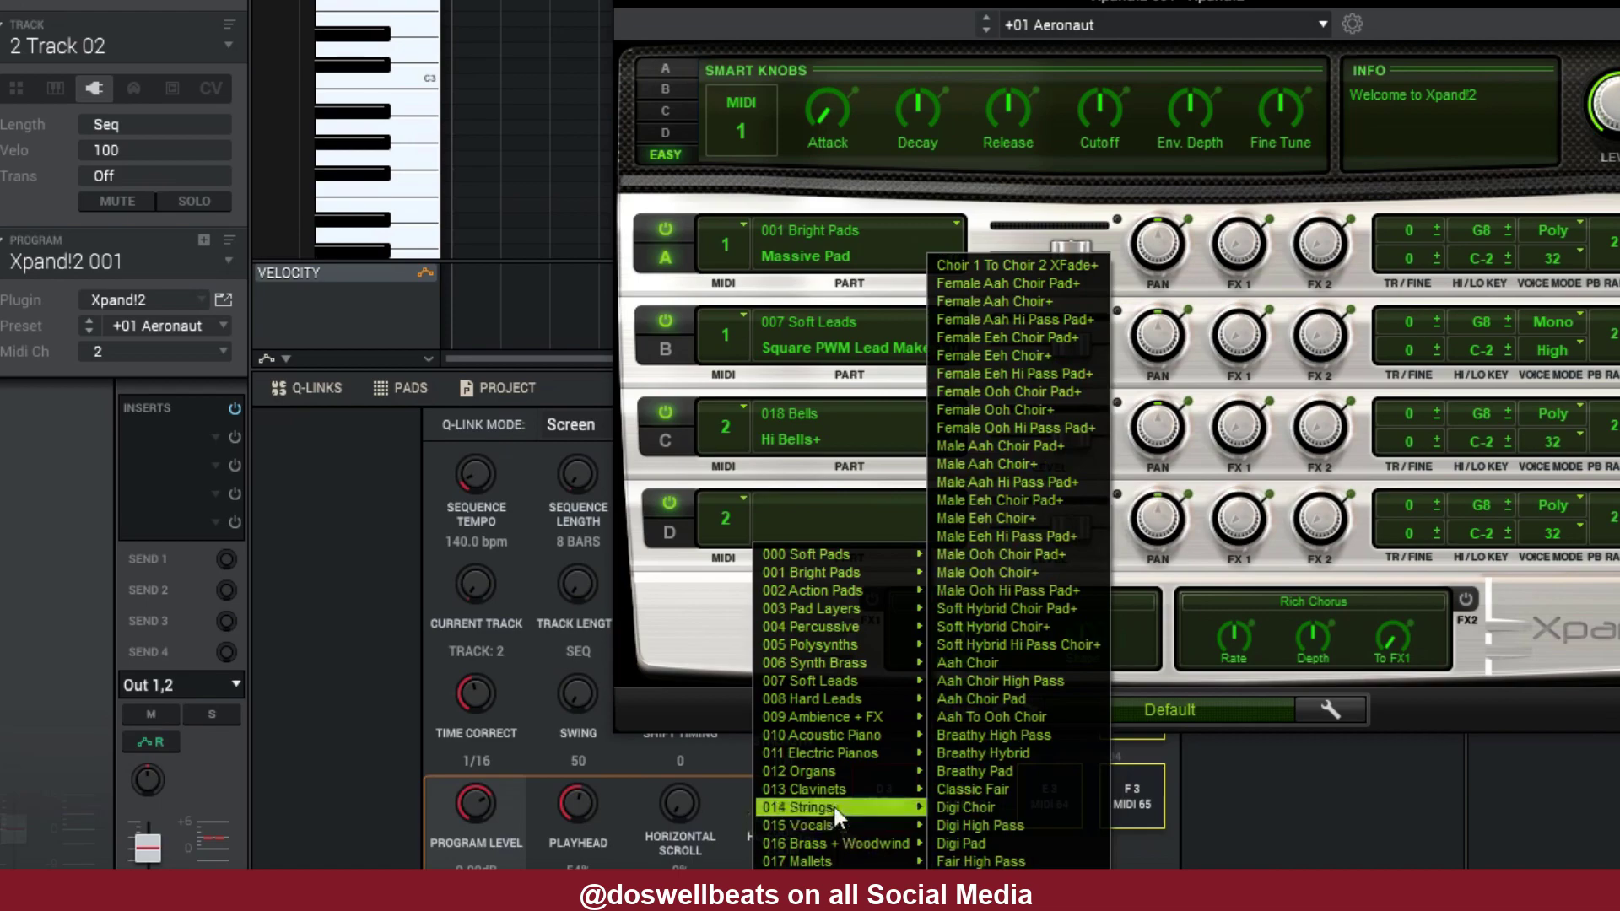
mouse_move(833, 809)
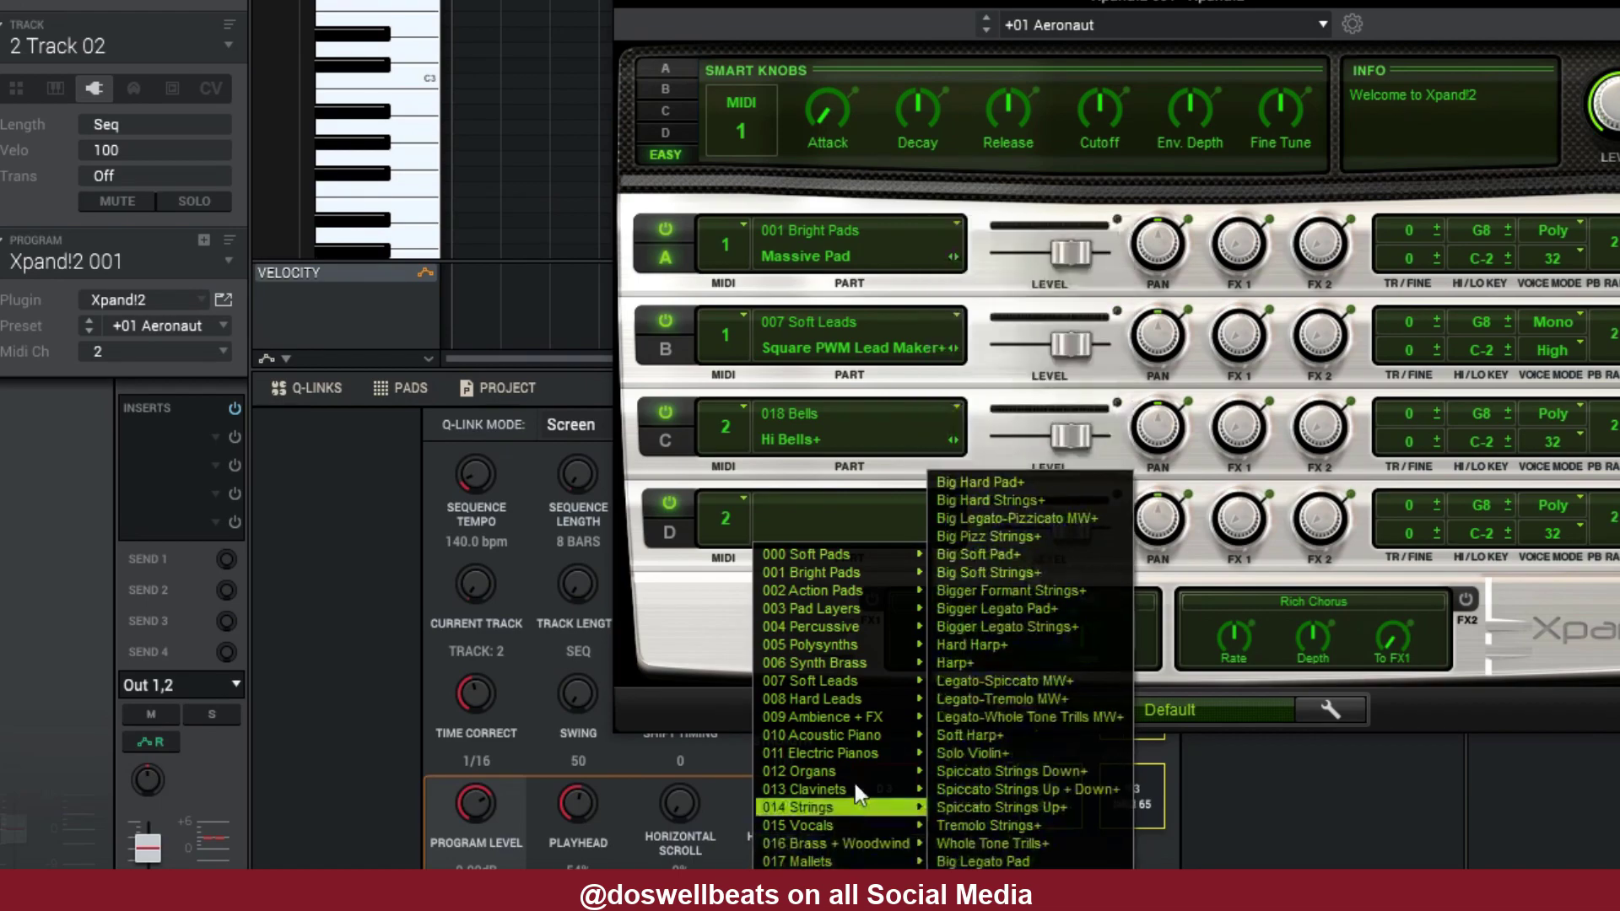
mouse_move(862, 685)
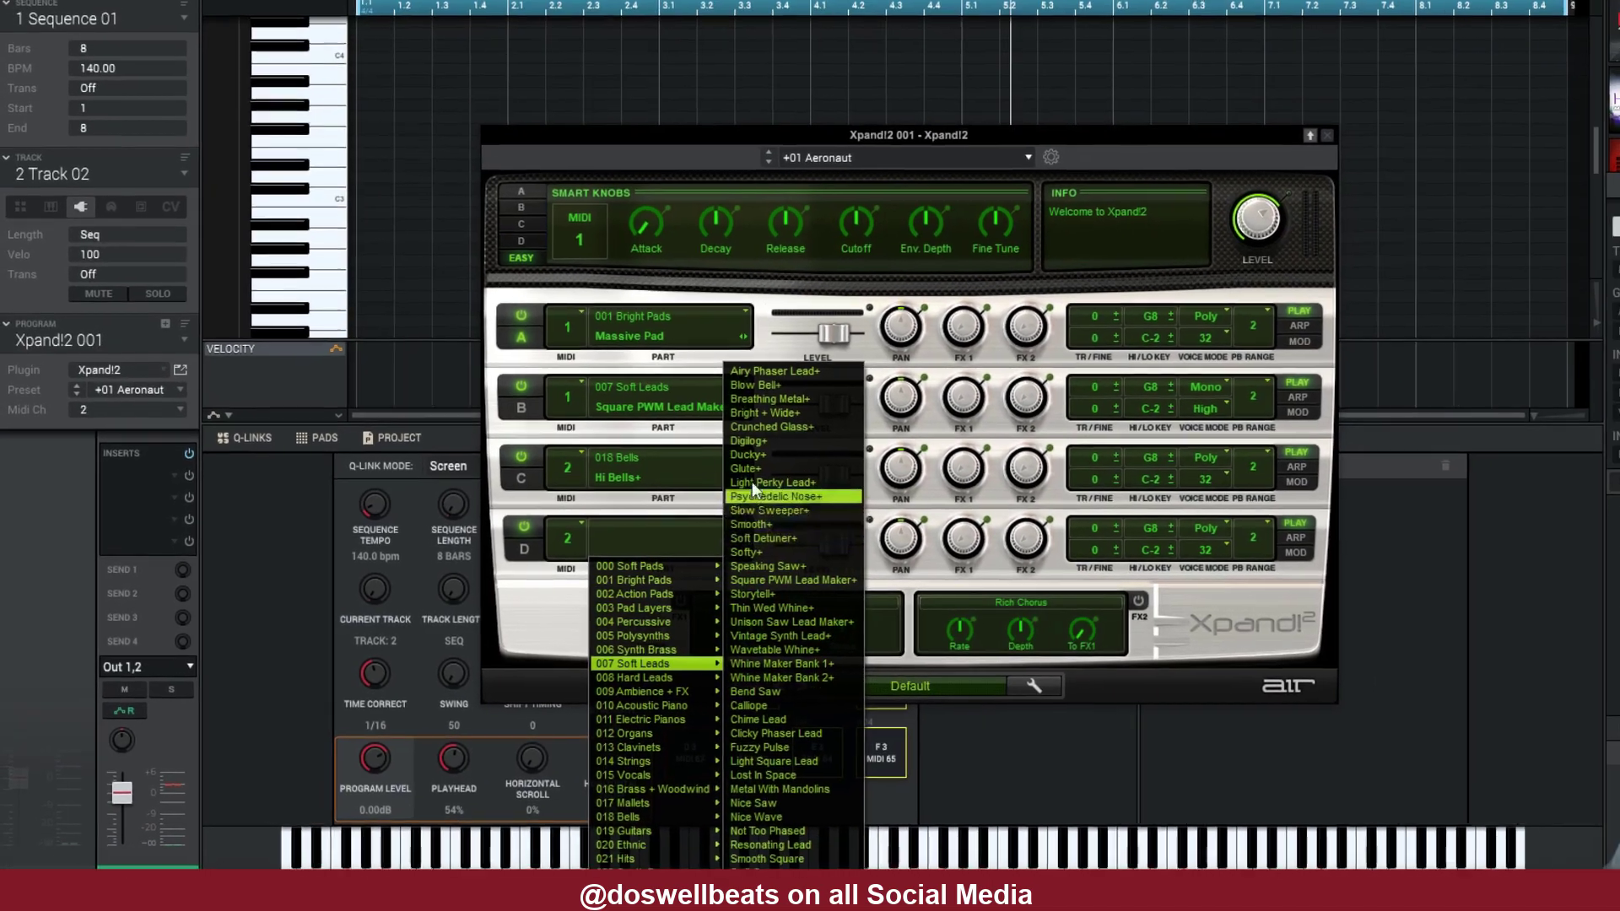
click(858, 468)
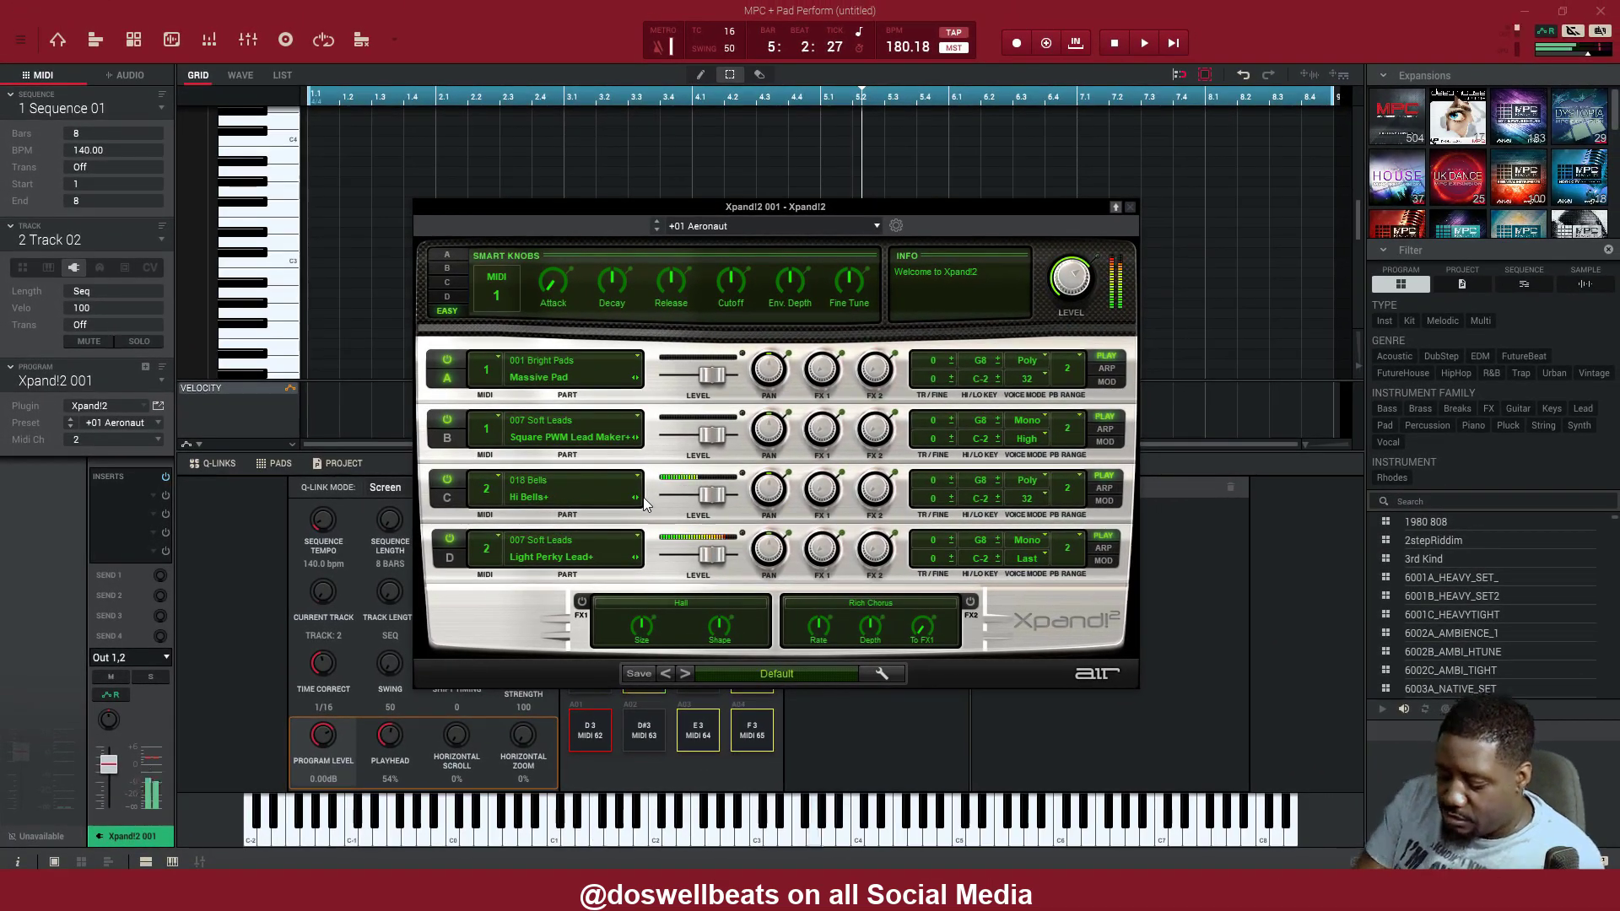
Play the progression back with the metronome on and record a top melody onto track 2
key(space)
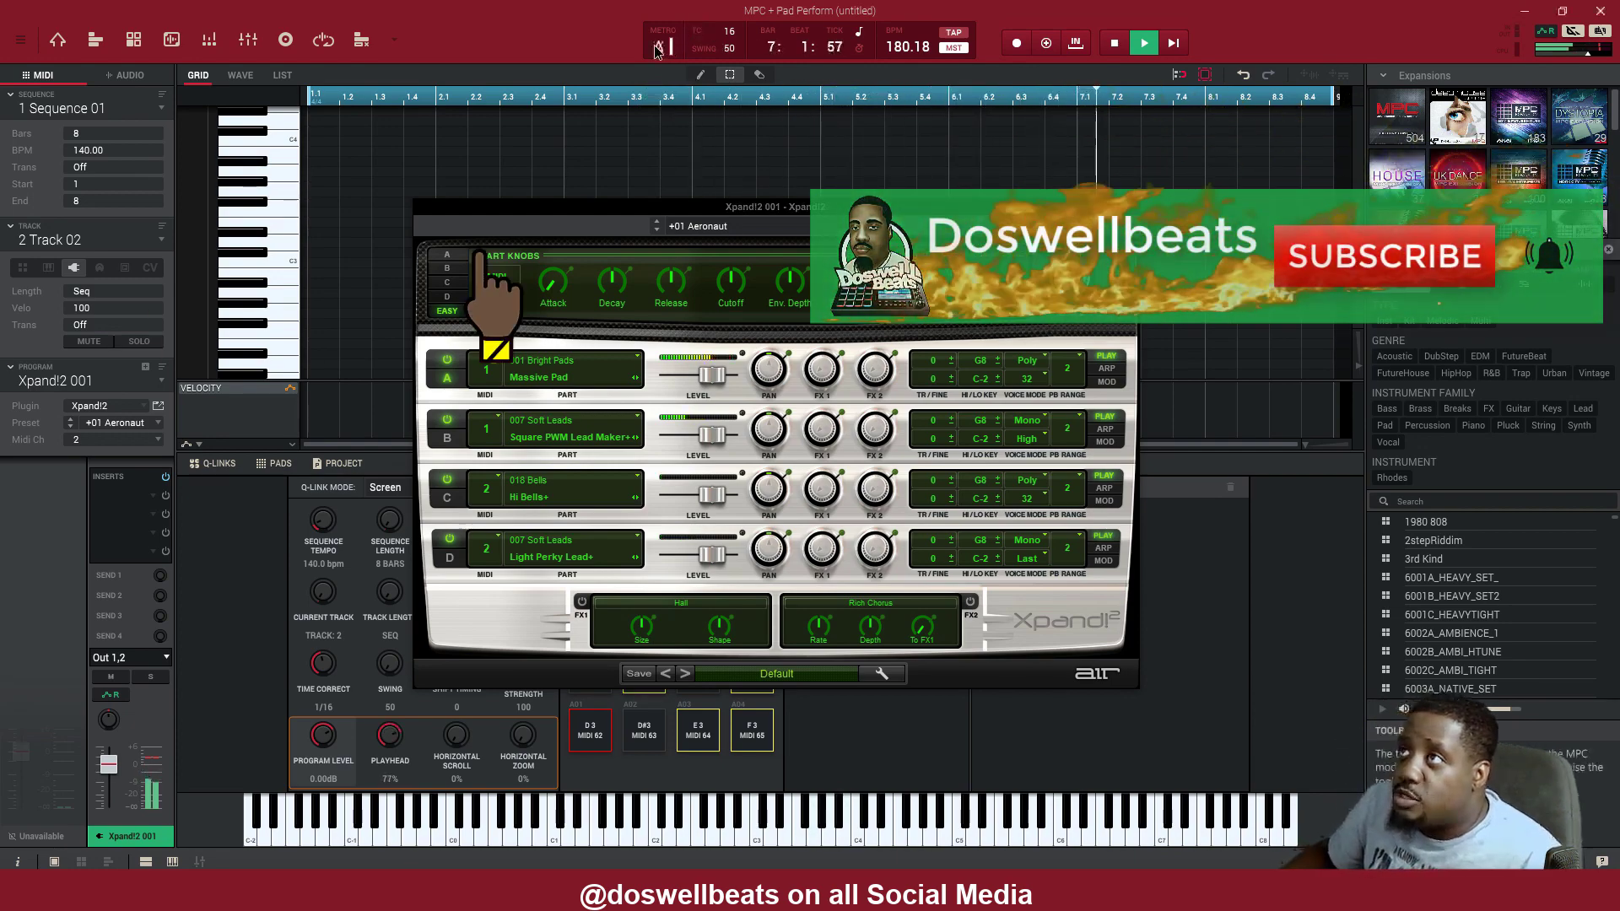
key(space)
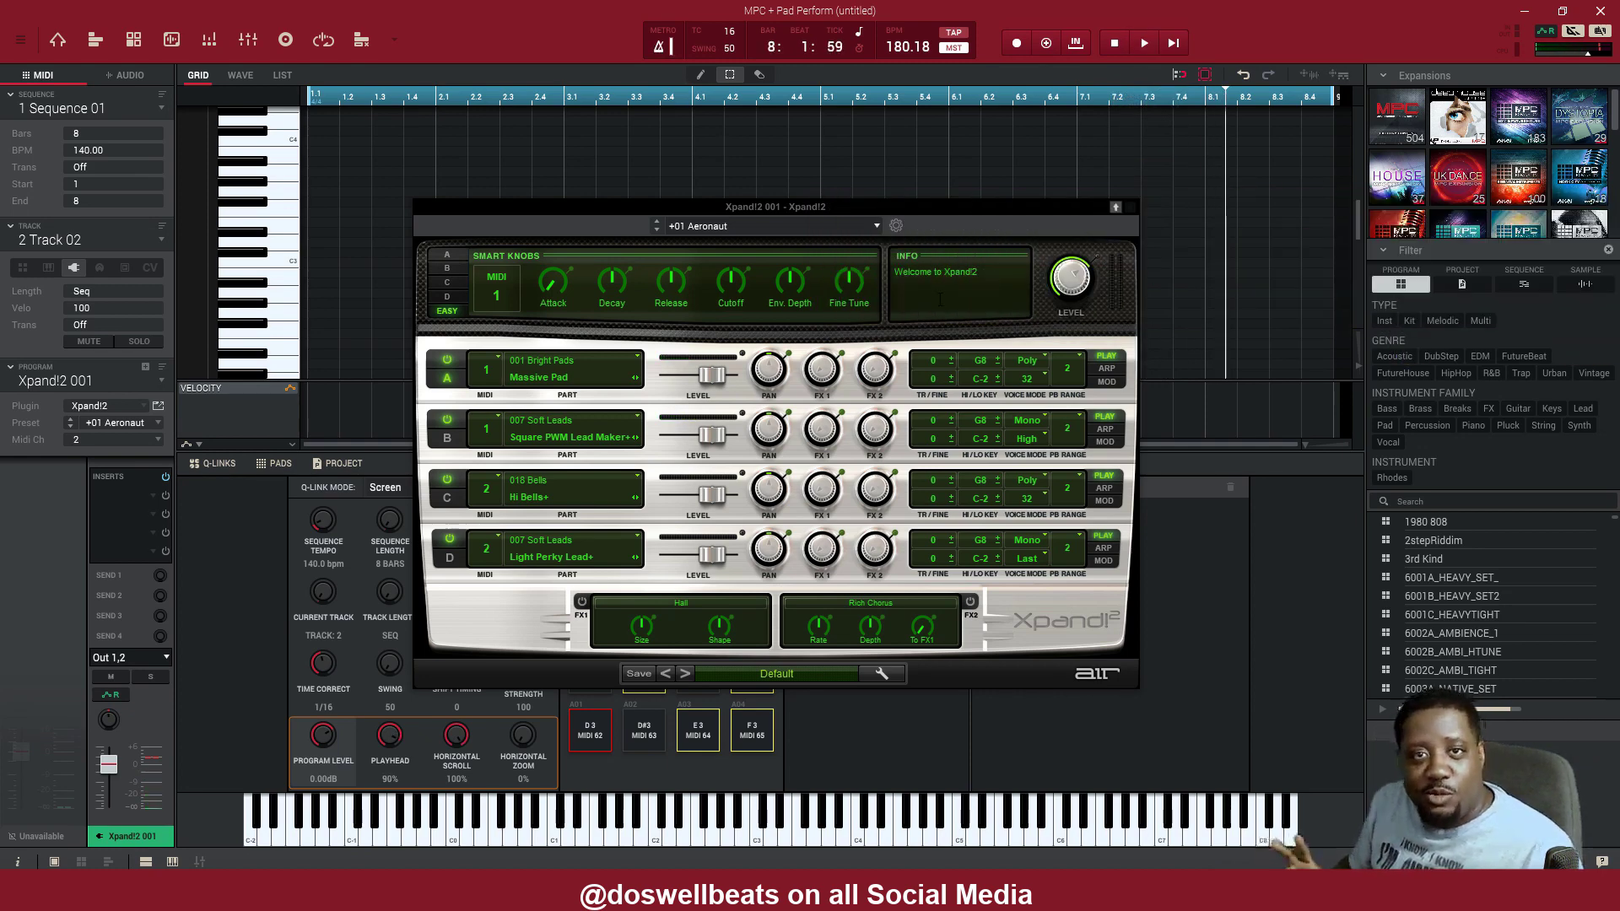
key(space)
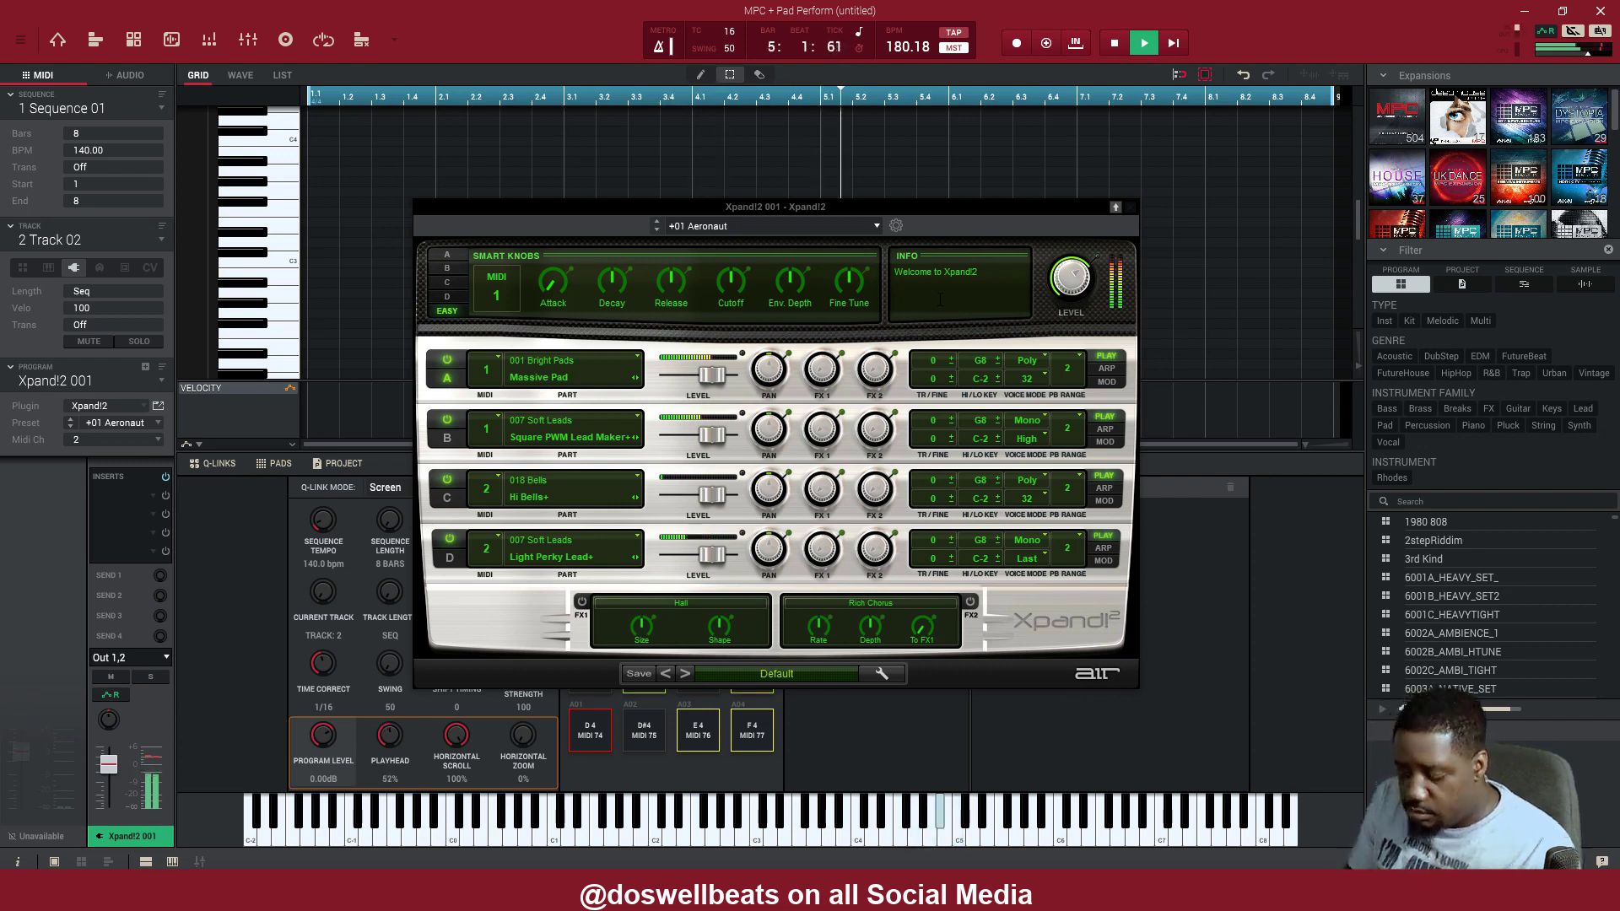
key(space)
key(space)
key(space)
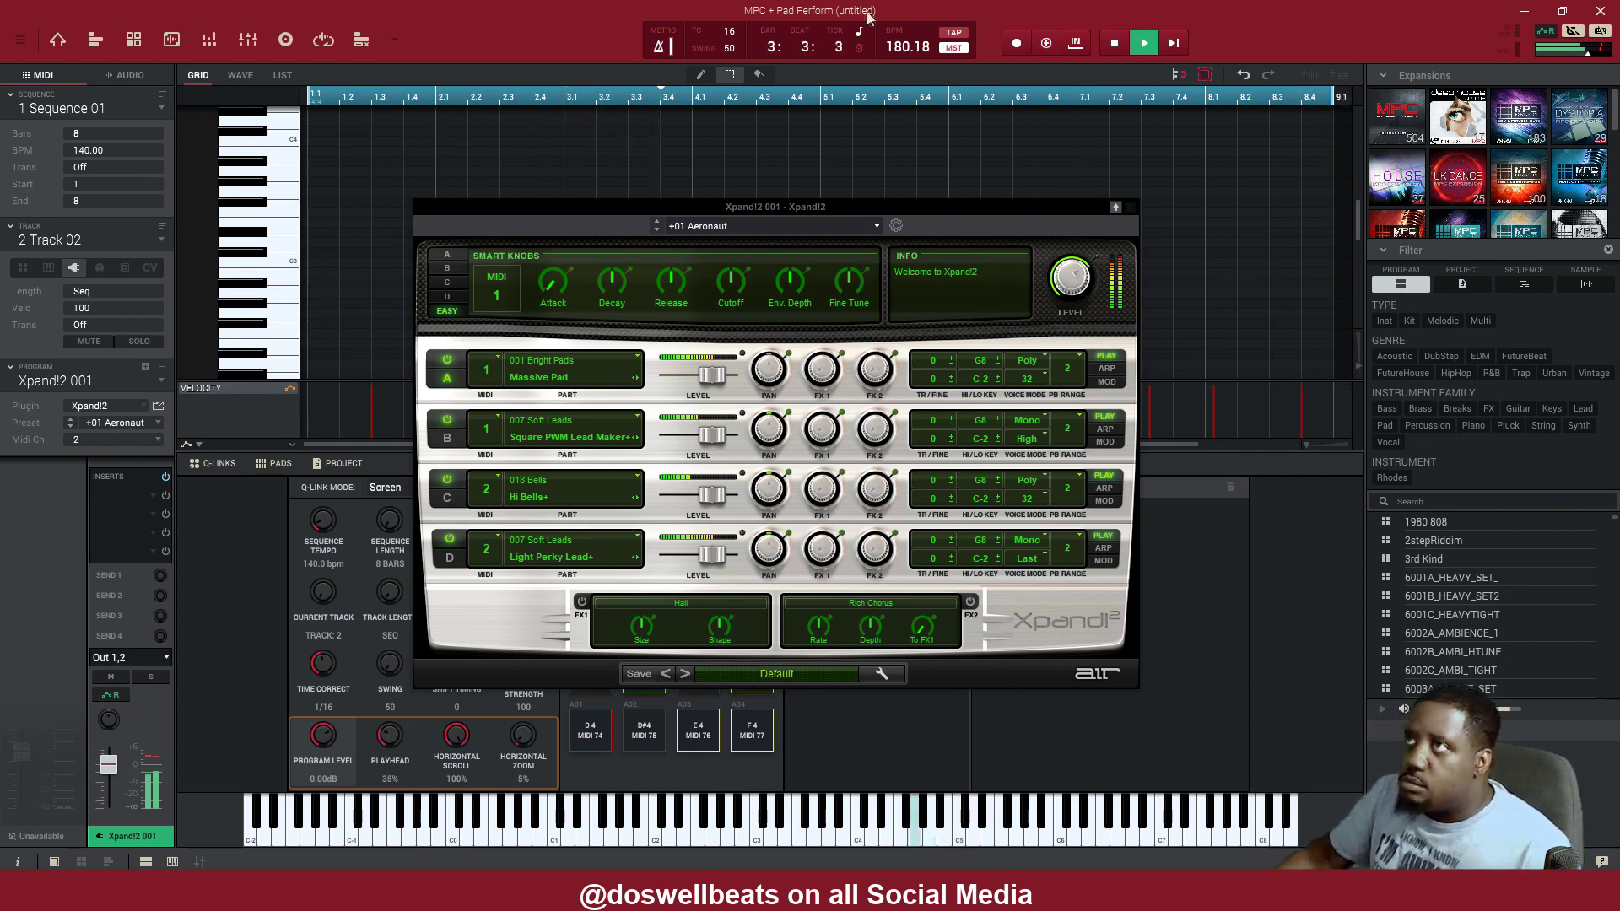
Turn off the metronome and close the Xpand!2 window to show the recorded melody notes in the grid
click(659, 49)
click(1130, 207)
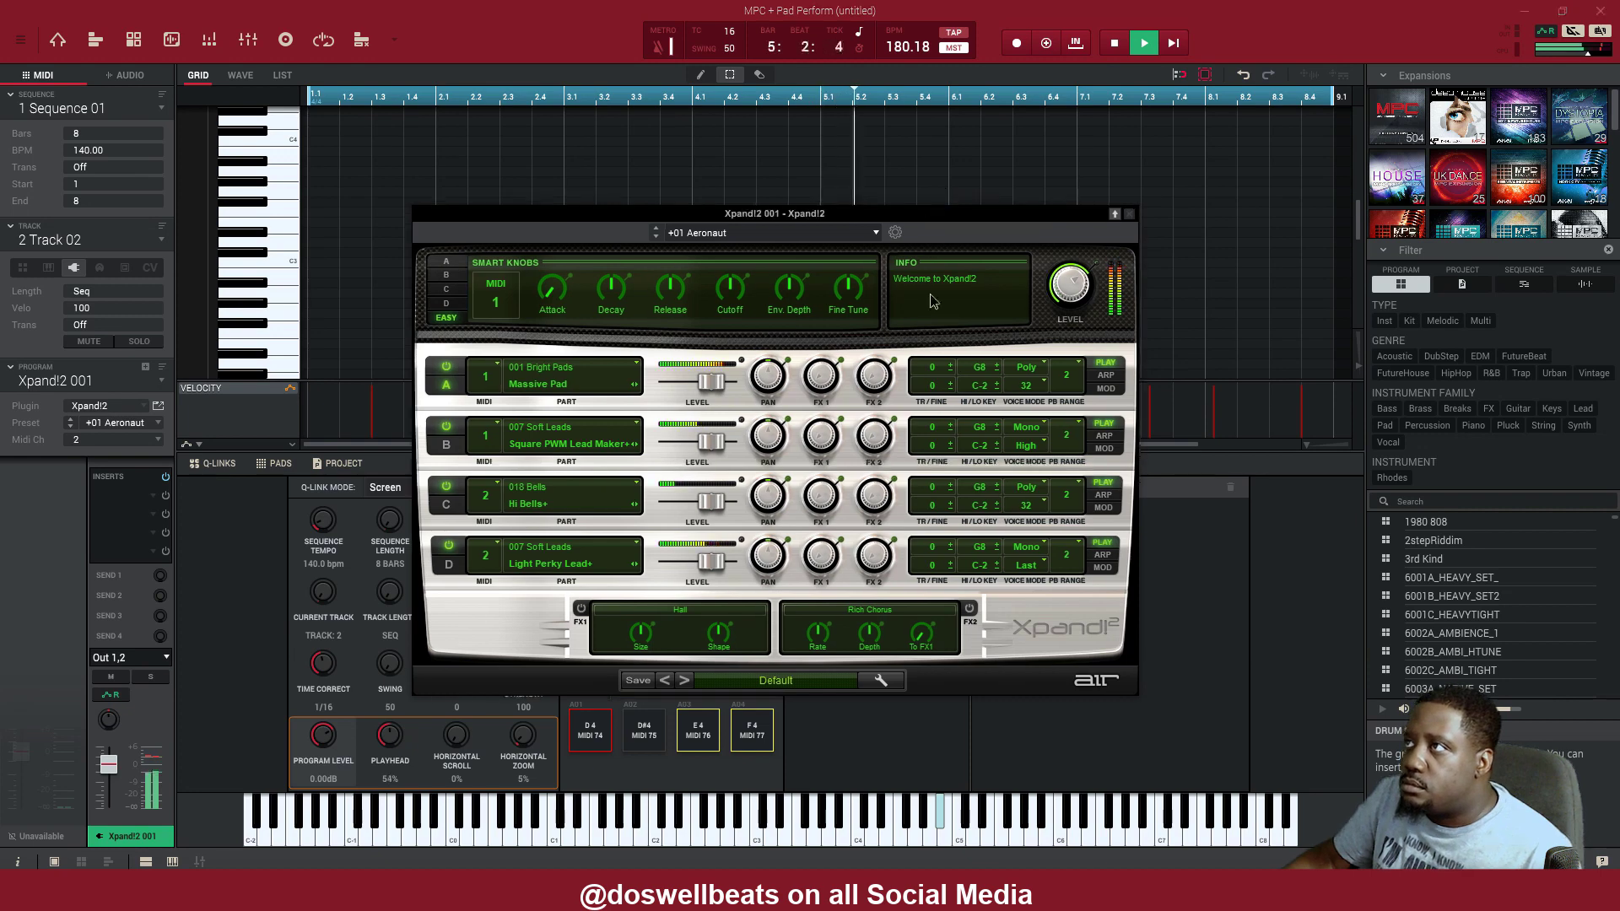
scroll(795, 287, up, 1)
scroll(793, 285, up, 5)
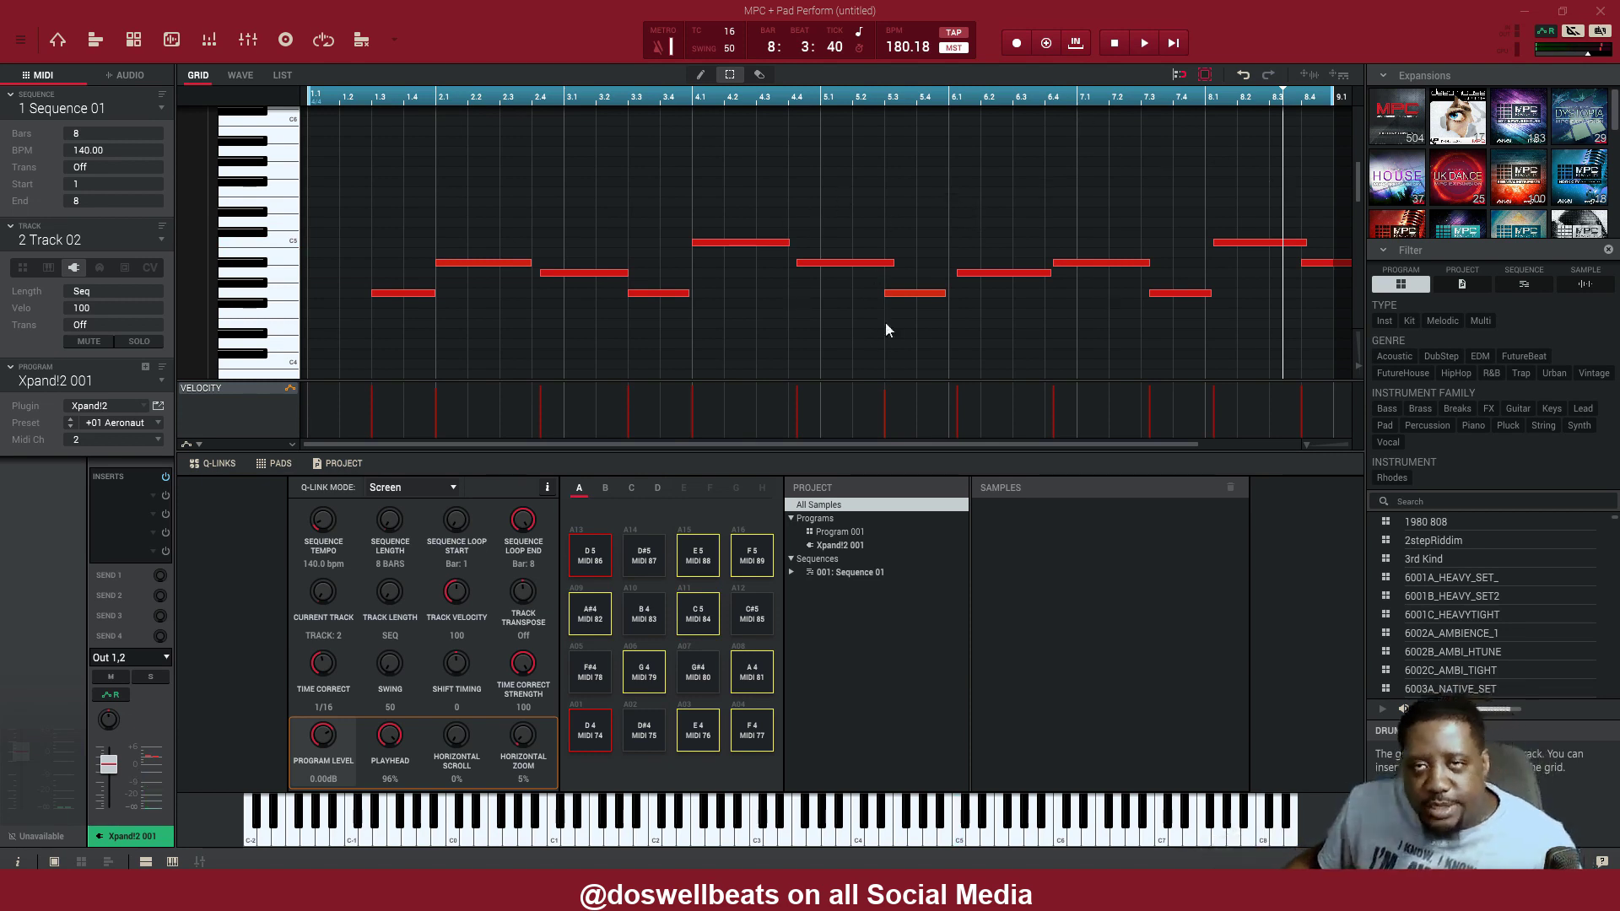
Quantize the starts of track 2's notes to 1/4 with Time Correct and rename the track to "top"
key(e)
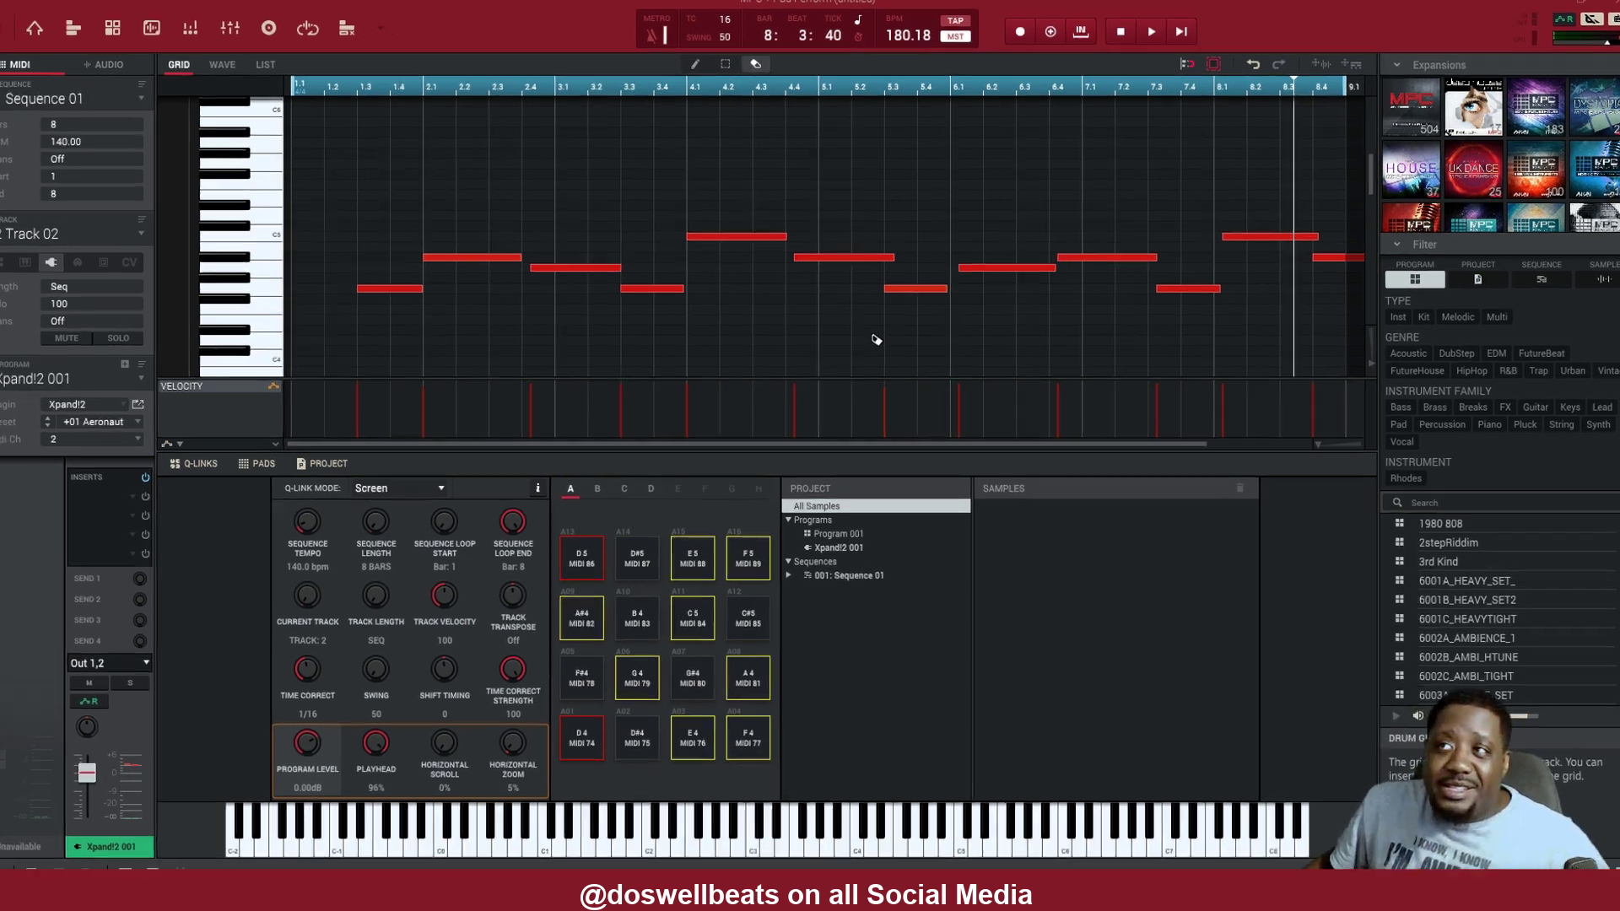
key(shift+t)
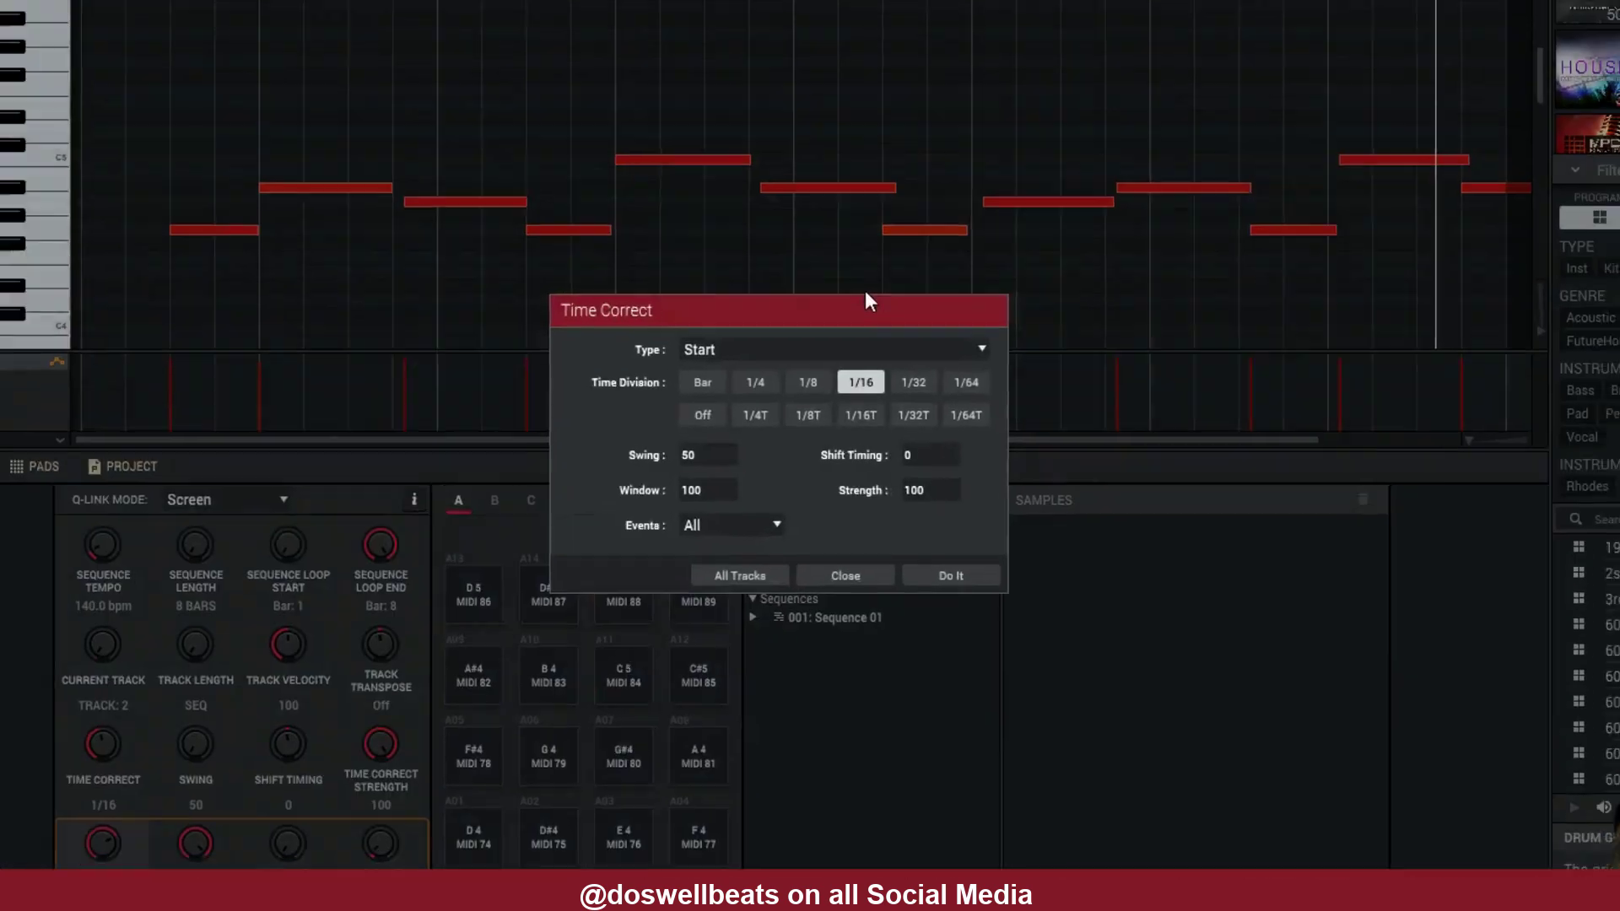
click(746, 377)
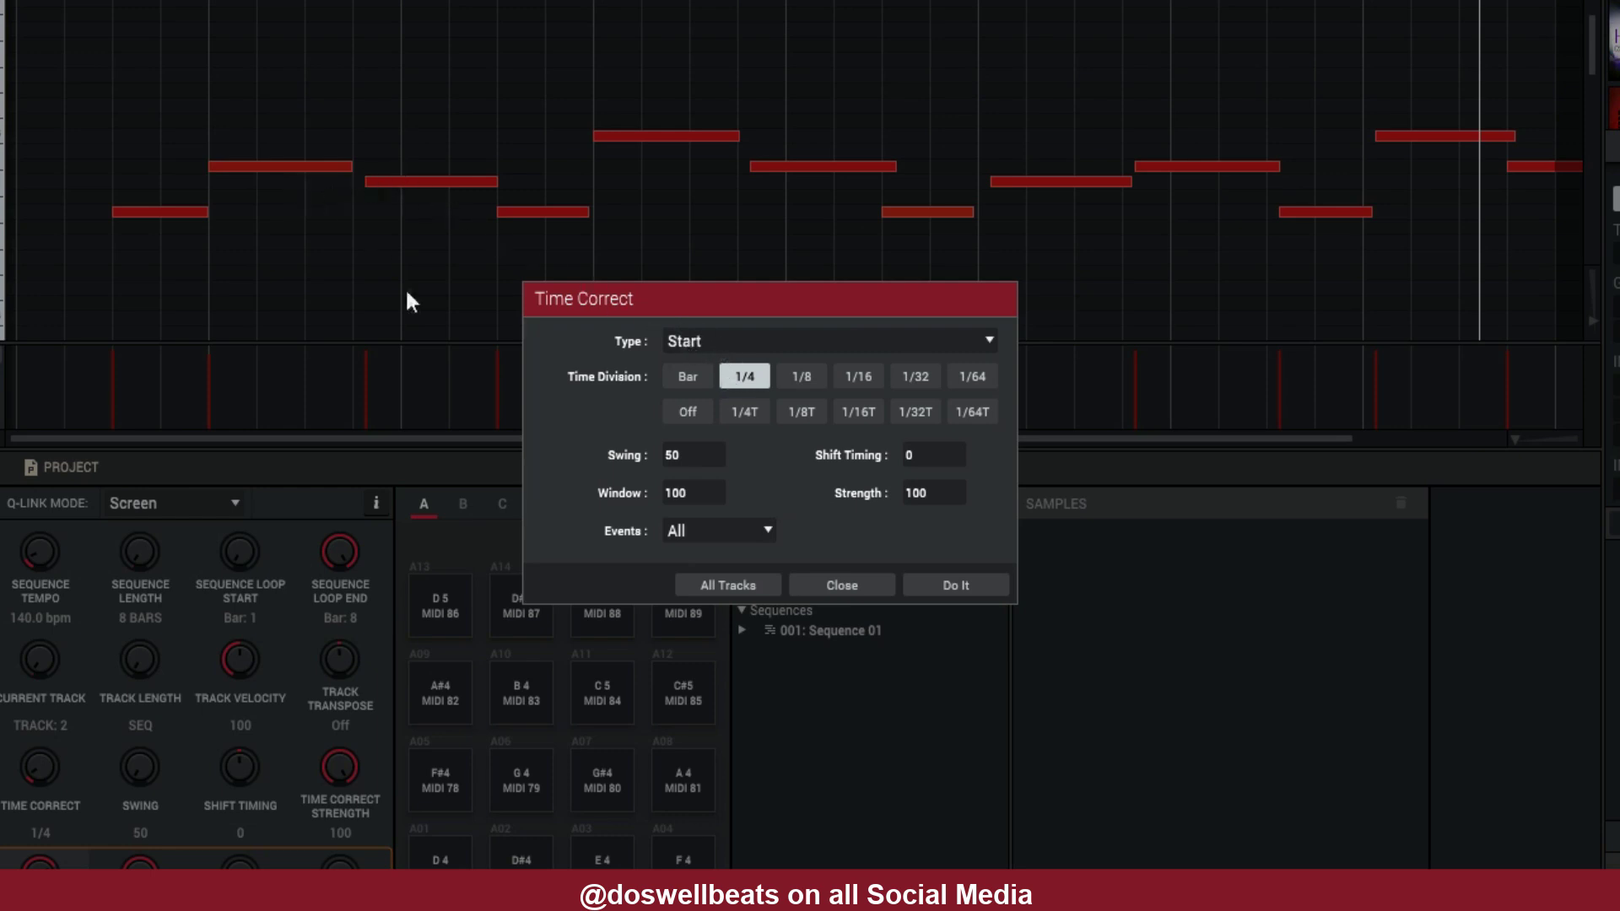
click(939, 585)
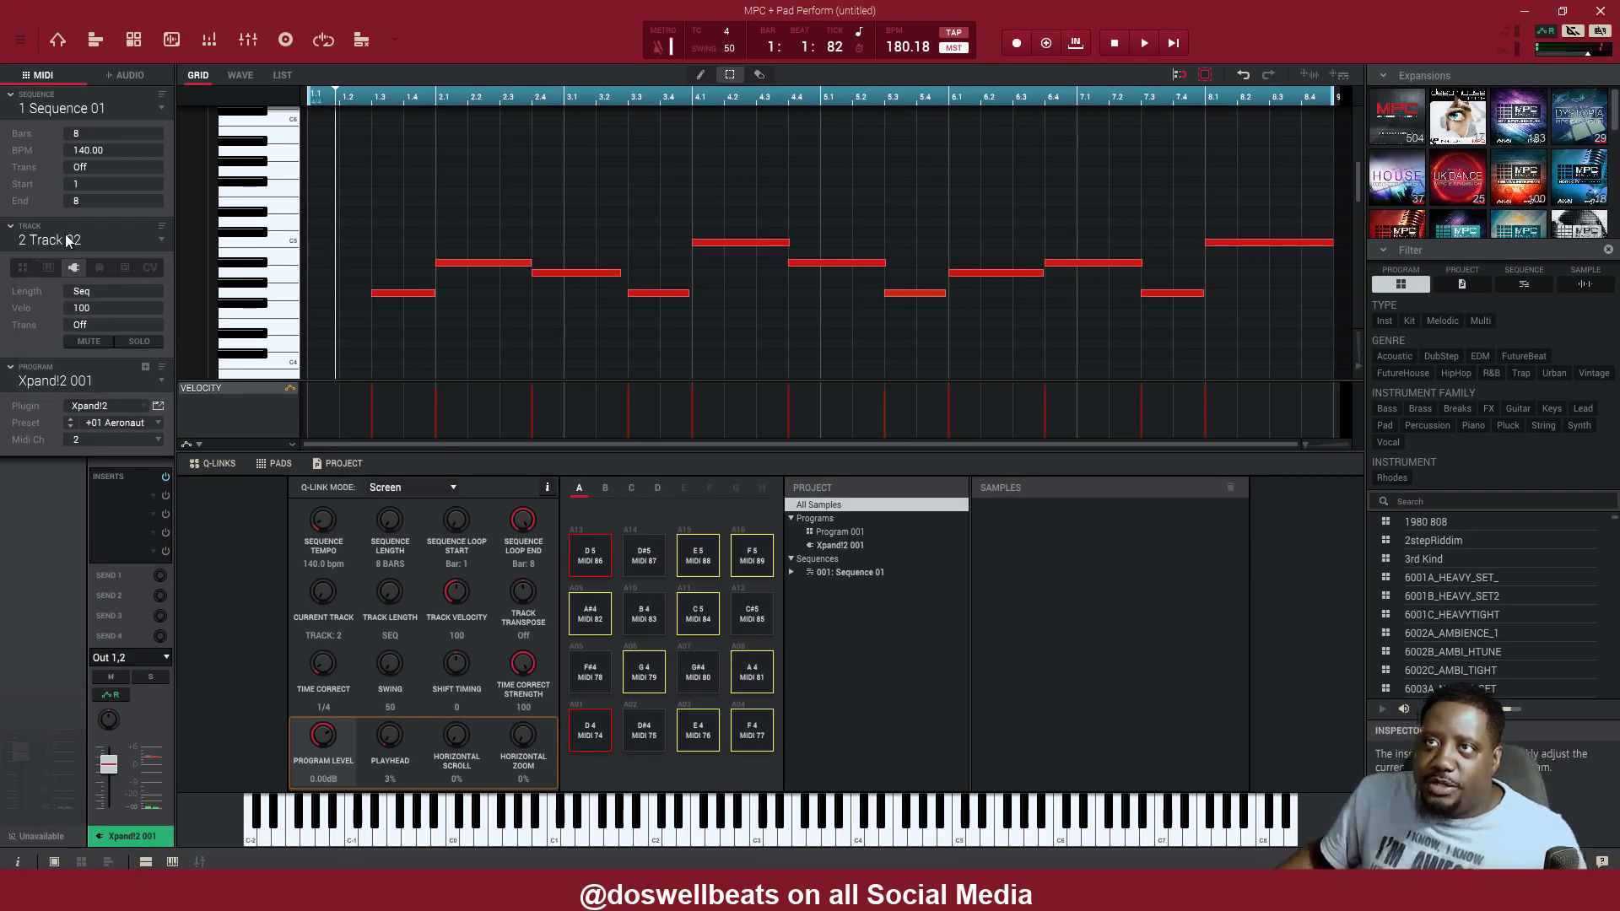
double_click(68, 241)
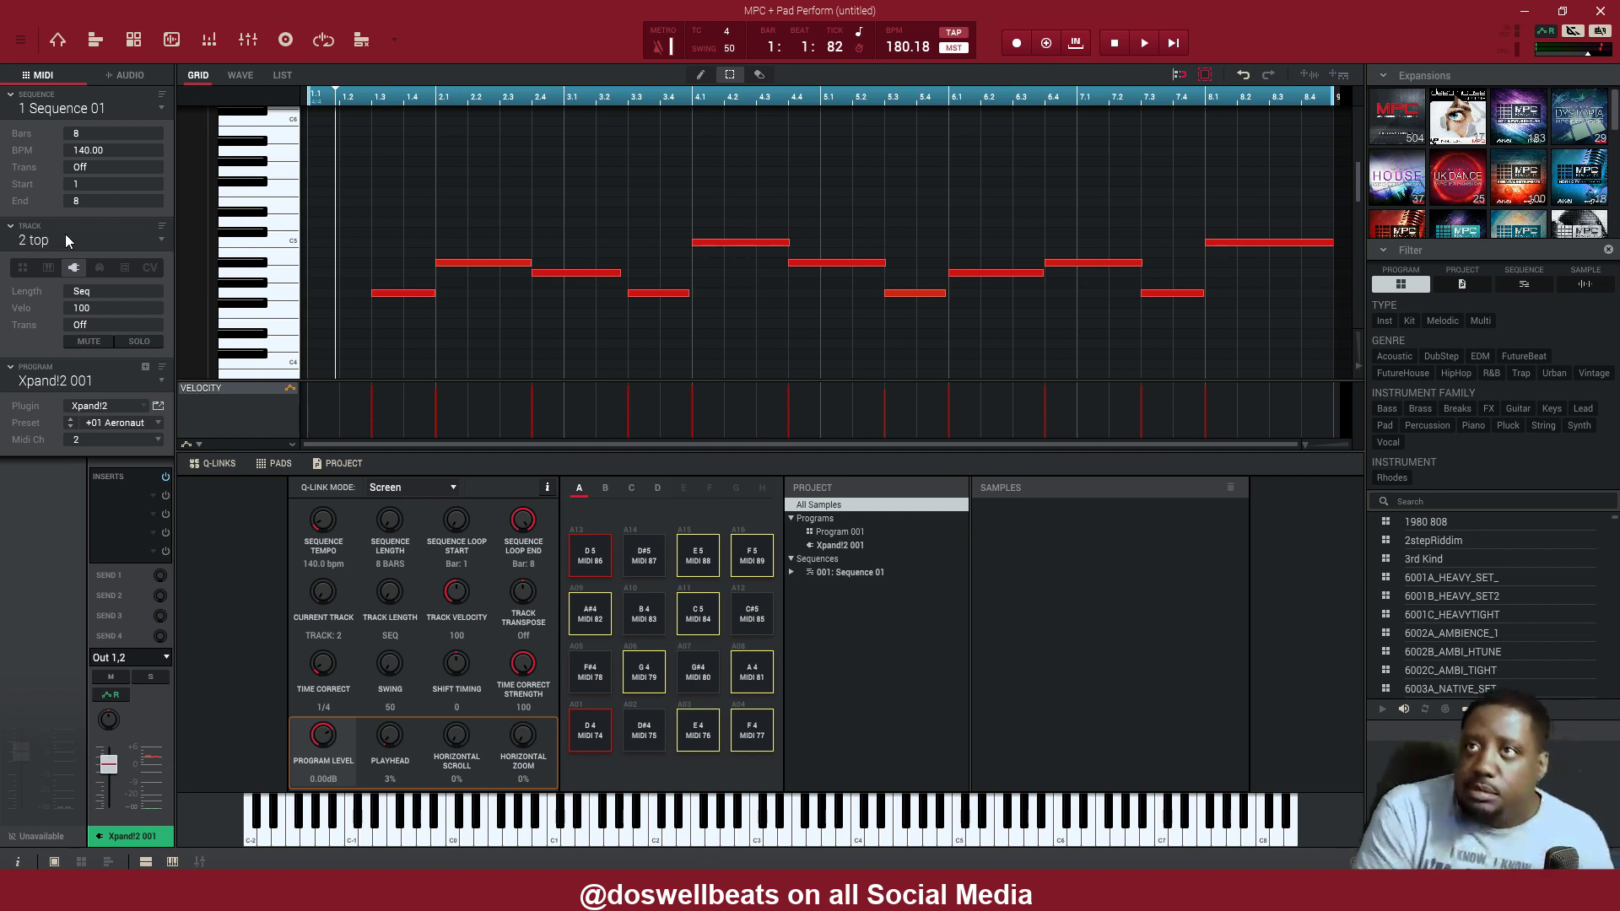
click(165, 238)
click(103, 286)
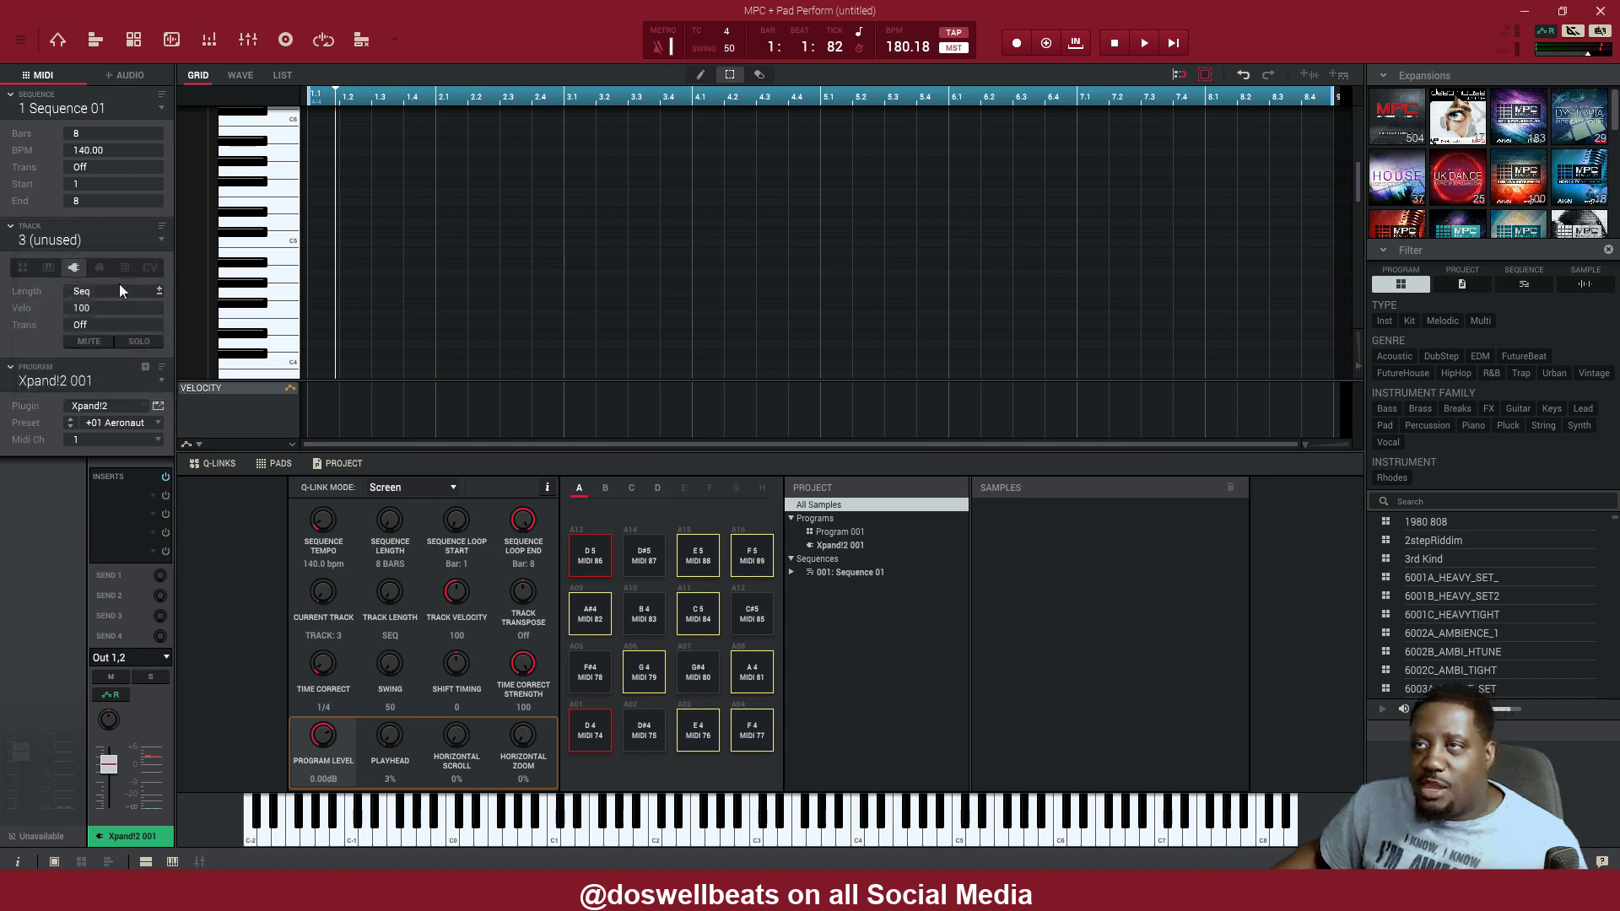
click(165, 245)
click(85, 290)
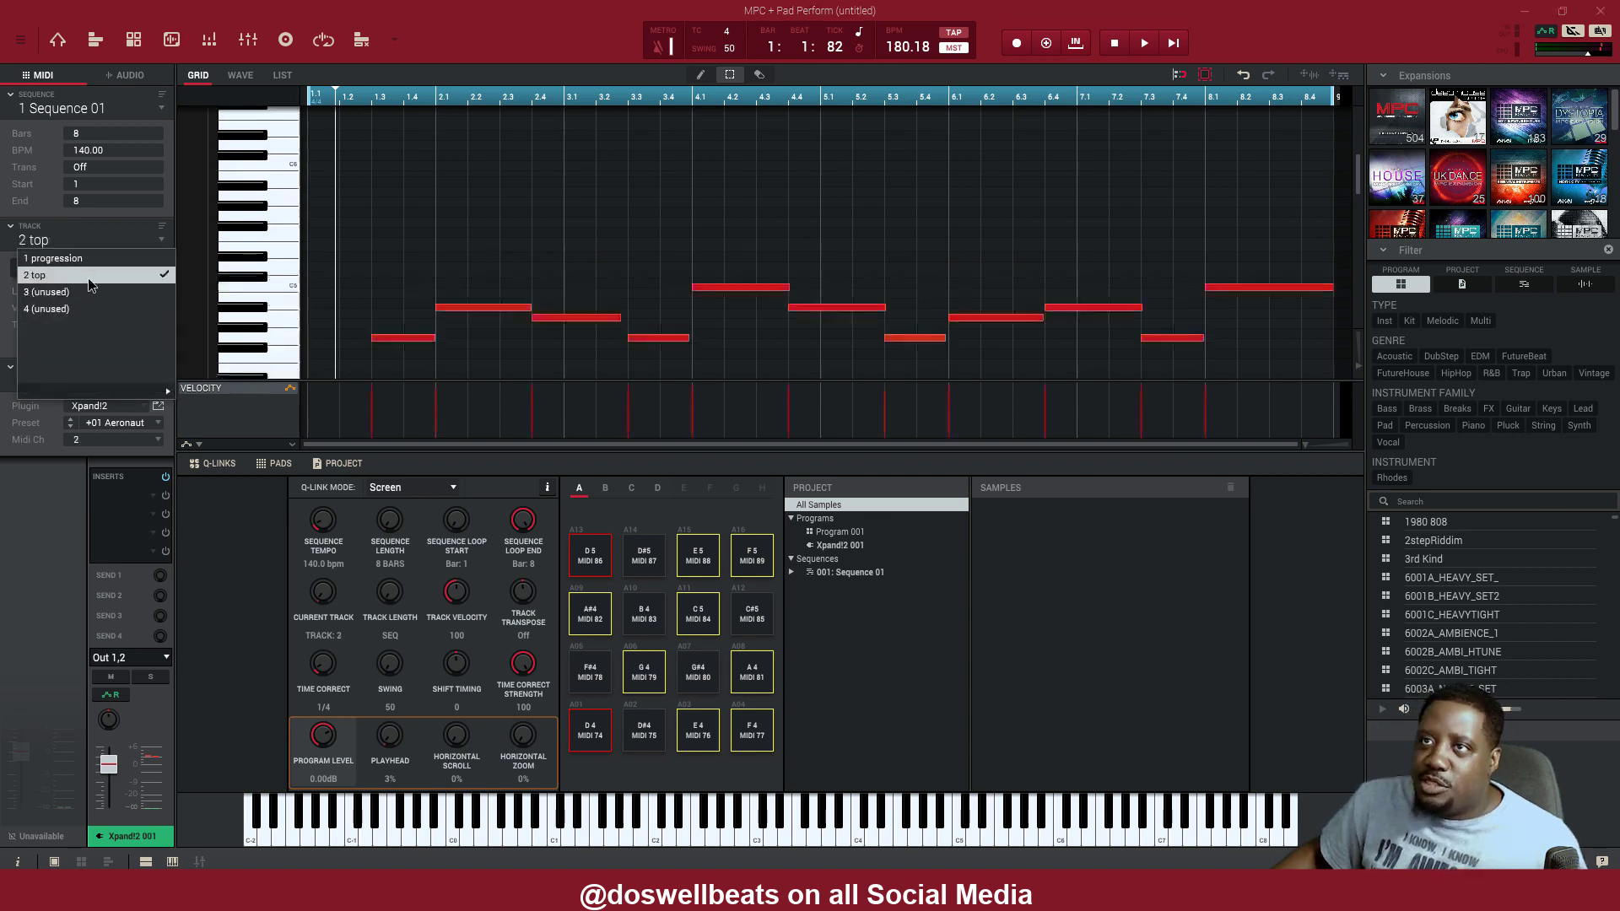
Select and copy all the melody notes on the "top" track
key(e)
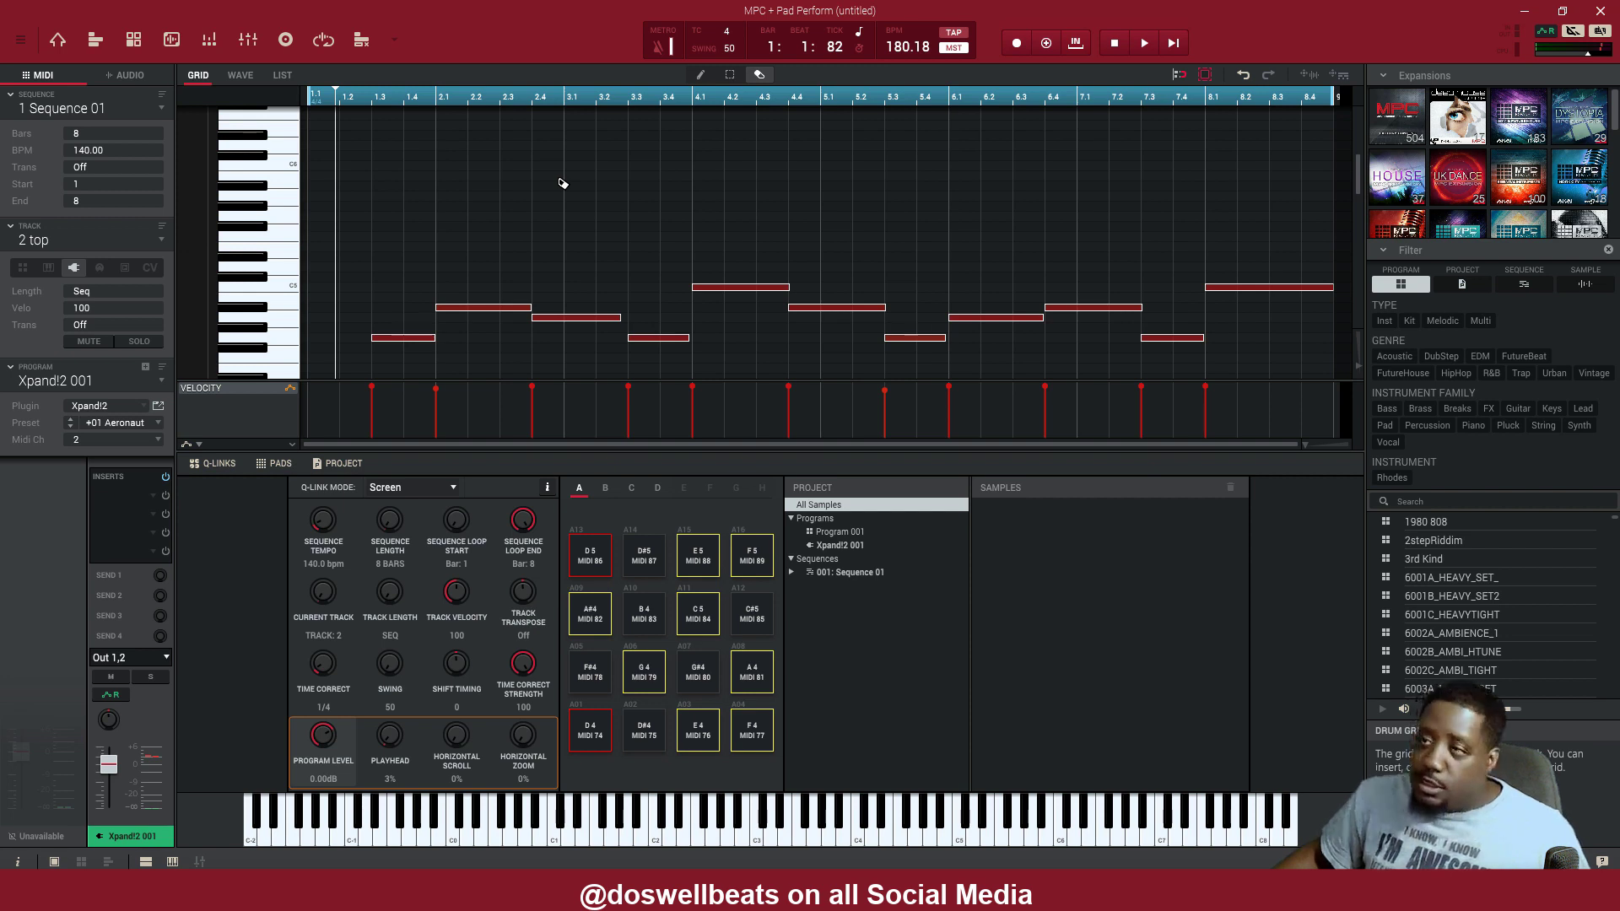
key(2)
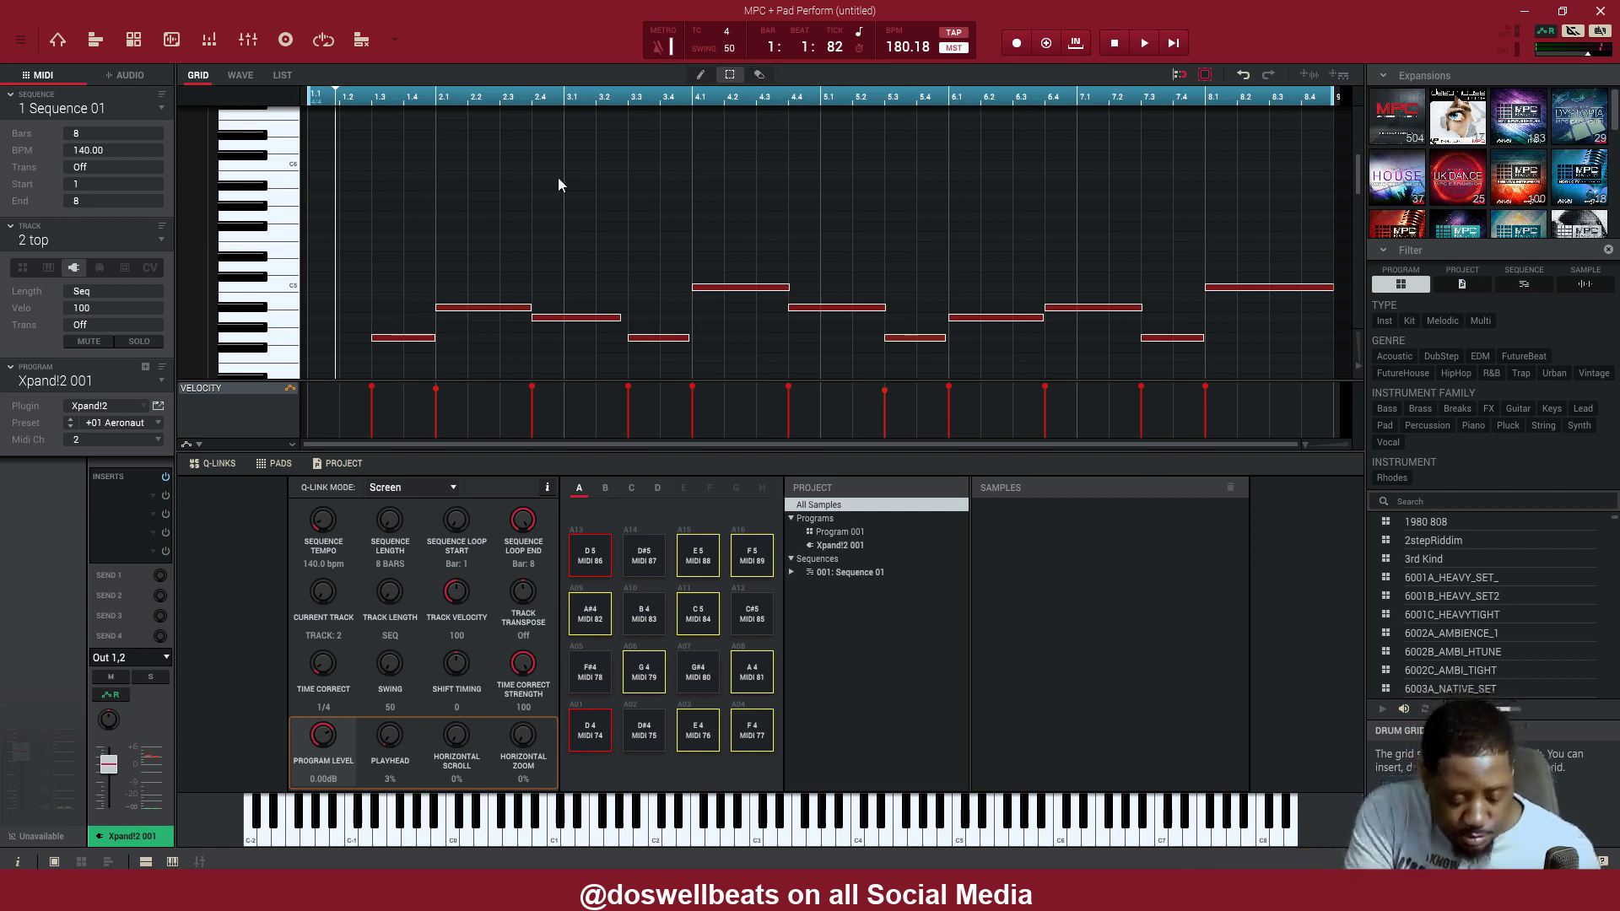
key(e)
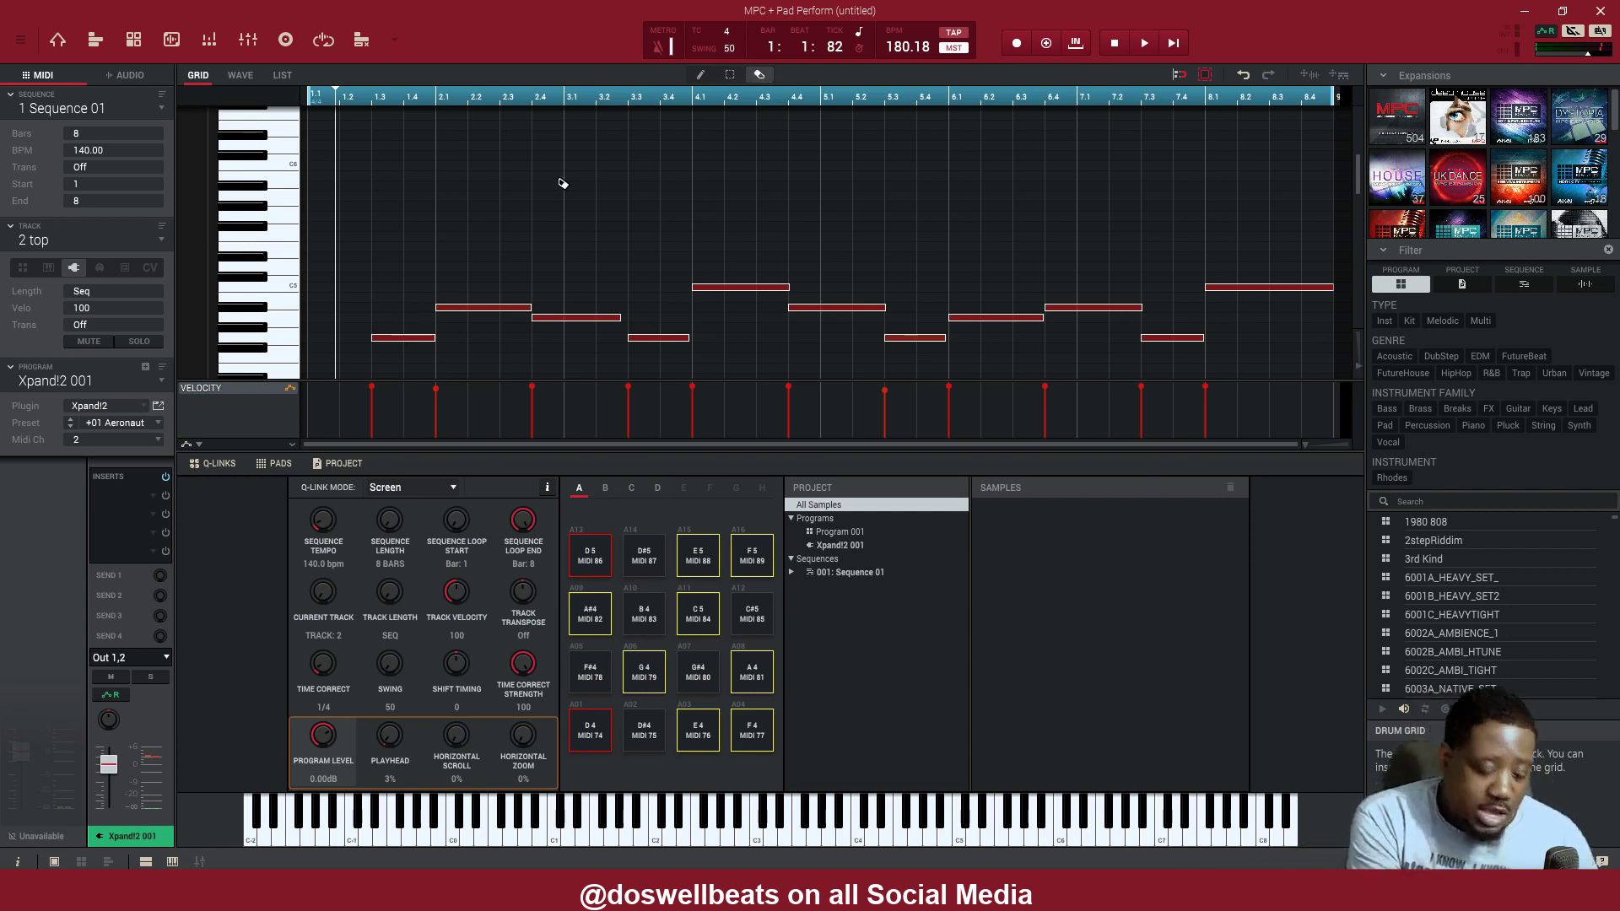
Step back and forth through the tracks and settle on the unused track 3
key(Down)
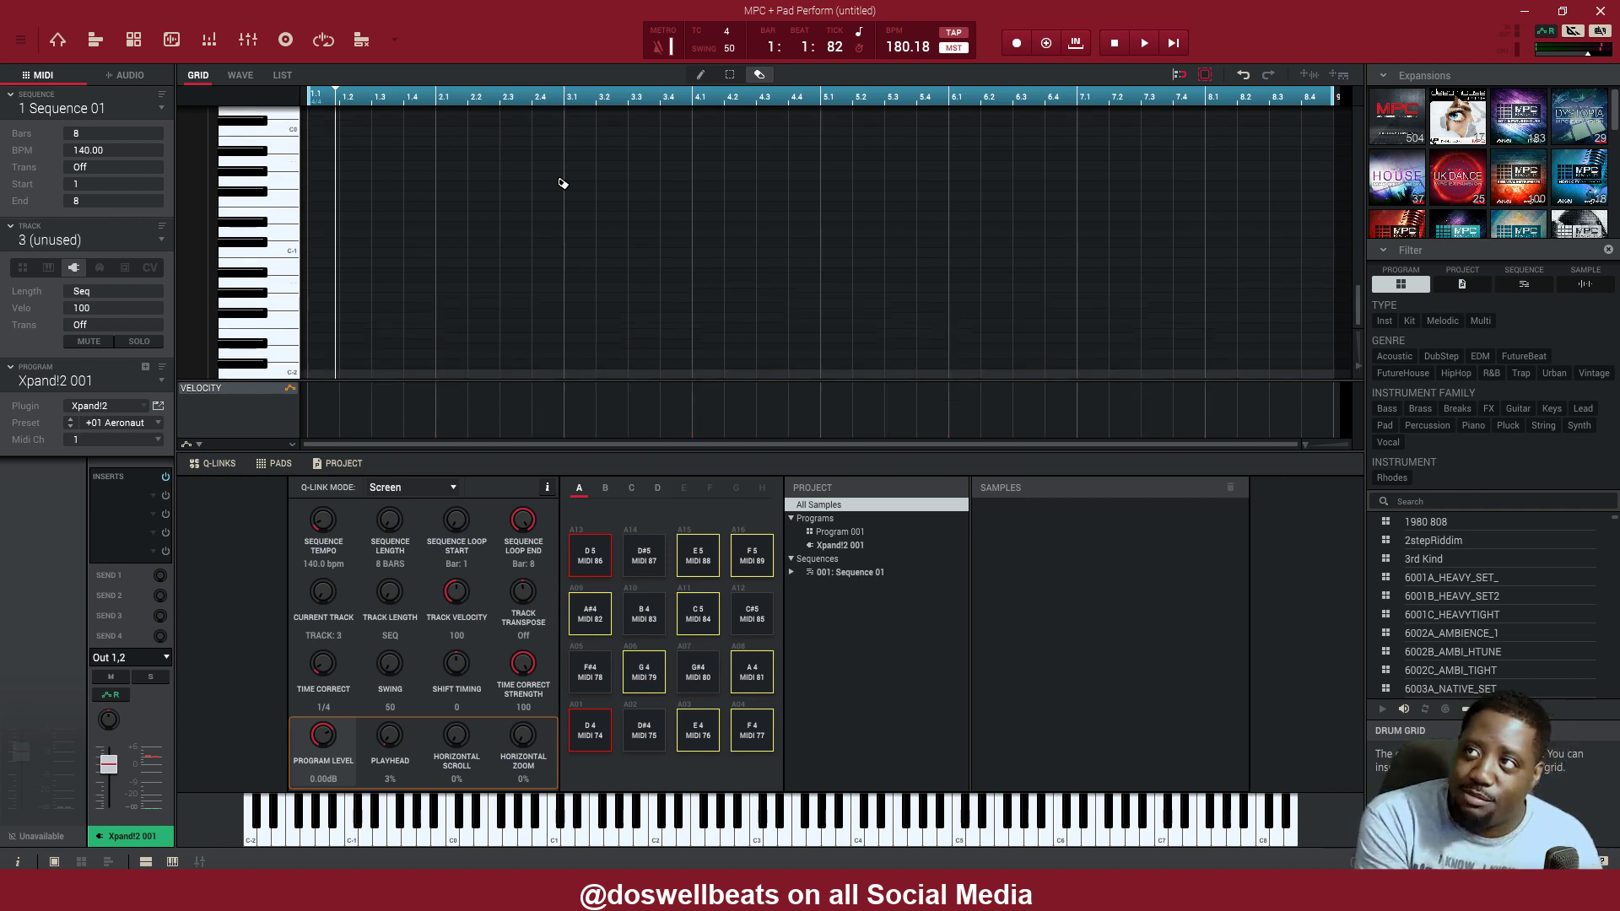
key(Up)
key(Down)
key(Up)
key(Down)
key(Up)
key(Down)
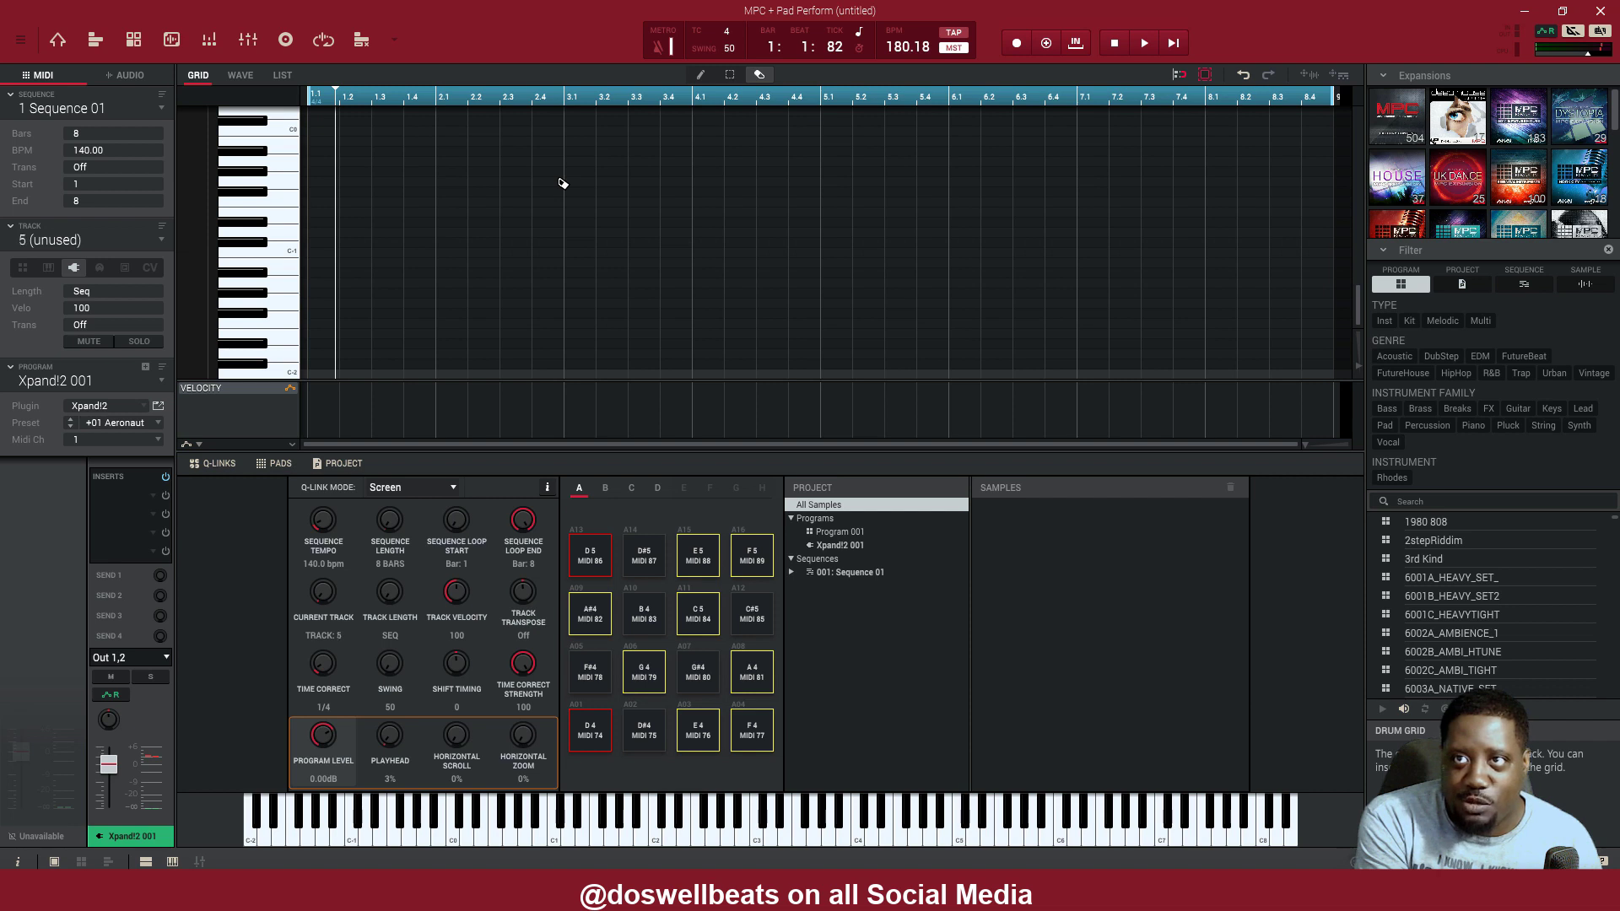
key(Up)
key(Up)
key(Down)
key(Up)
key(Down)
key(Down)
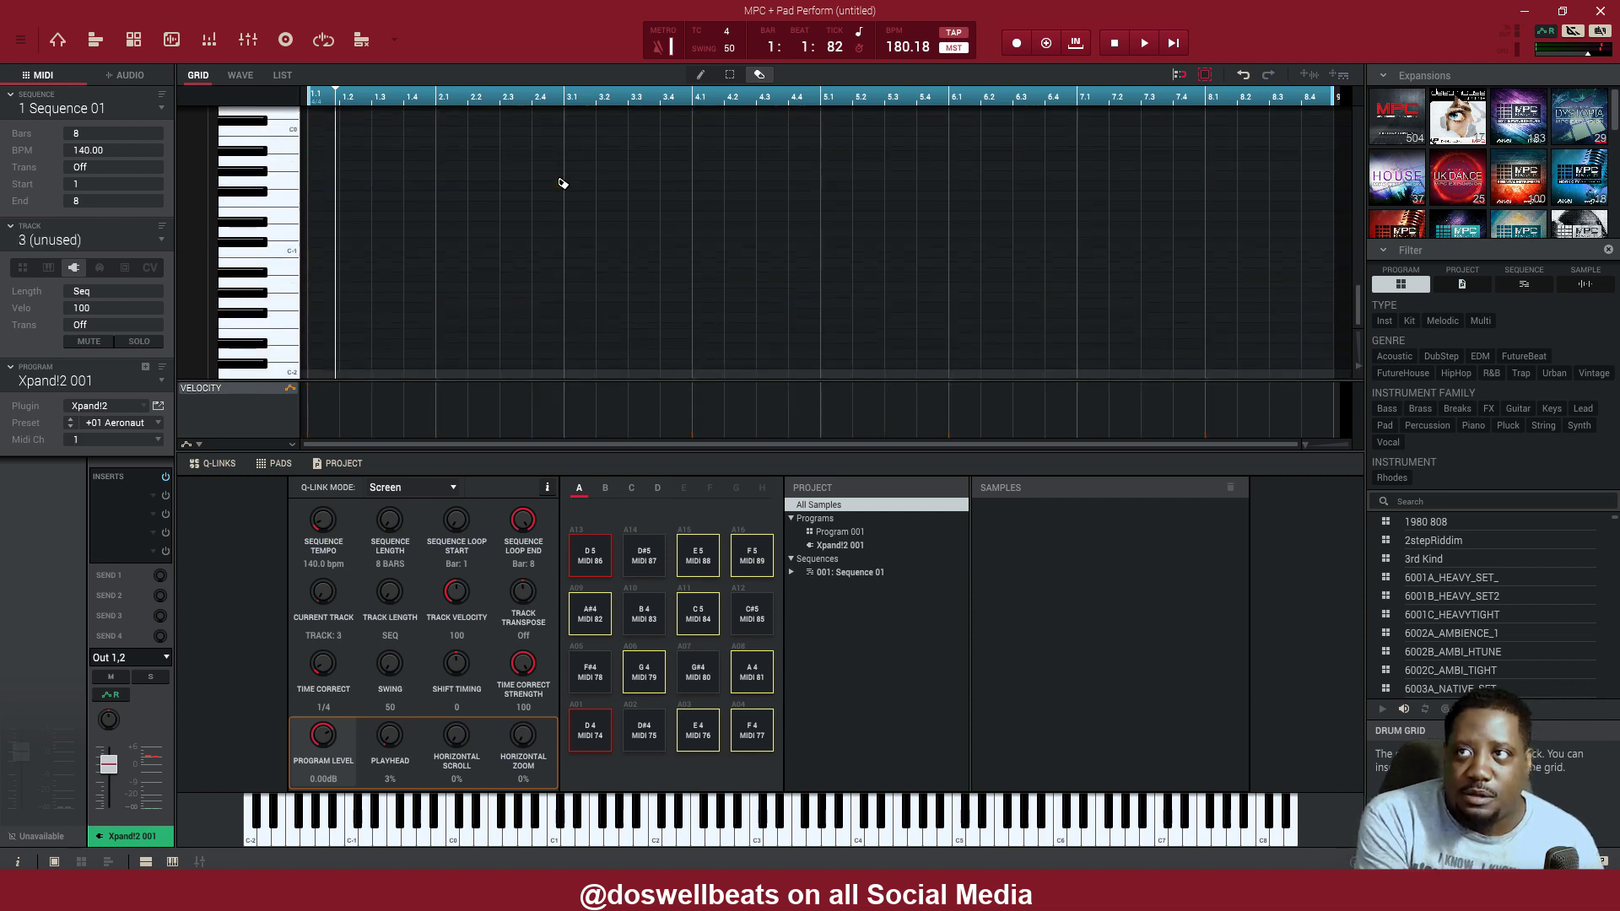
Return the playhead to the start of the sequence and paste the copied melody notes into track 3
key(2)
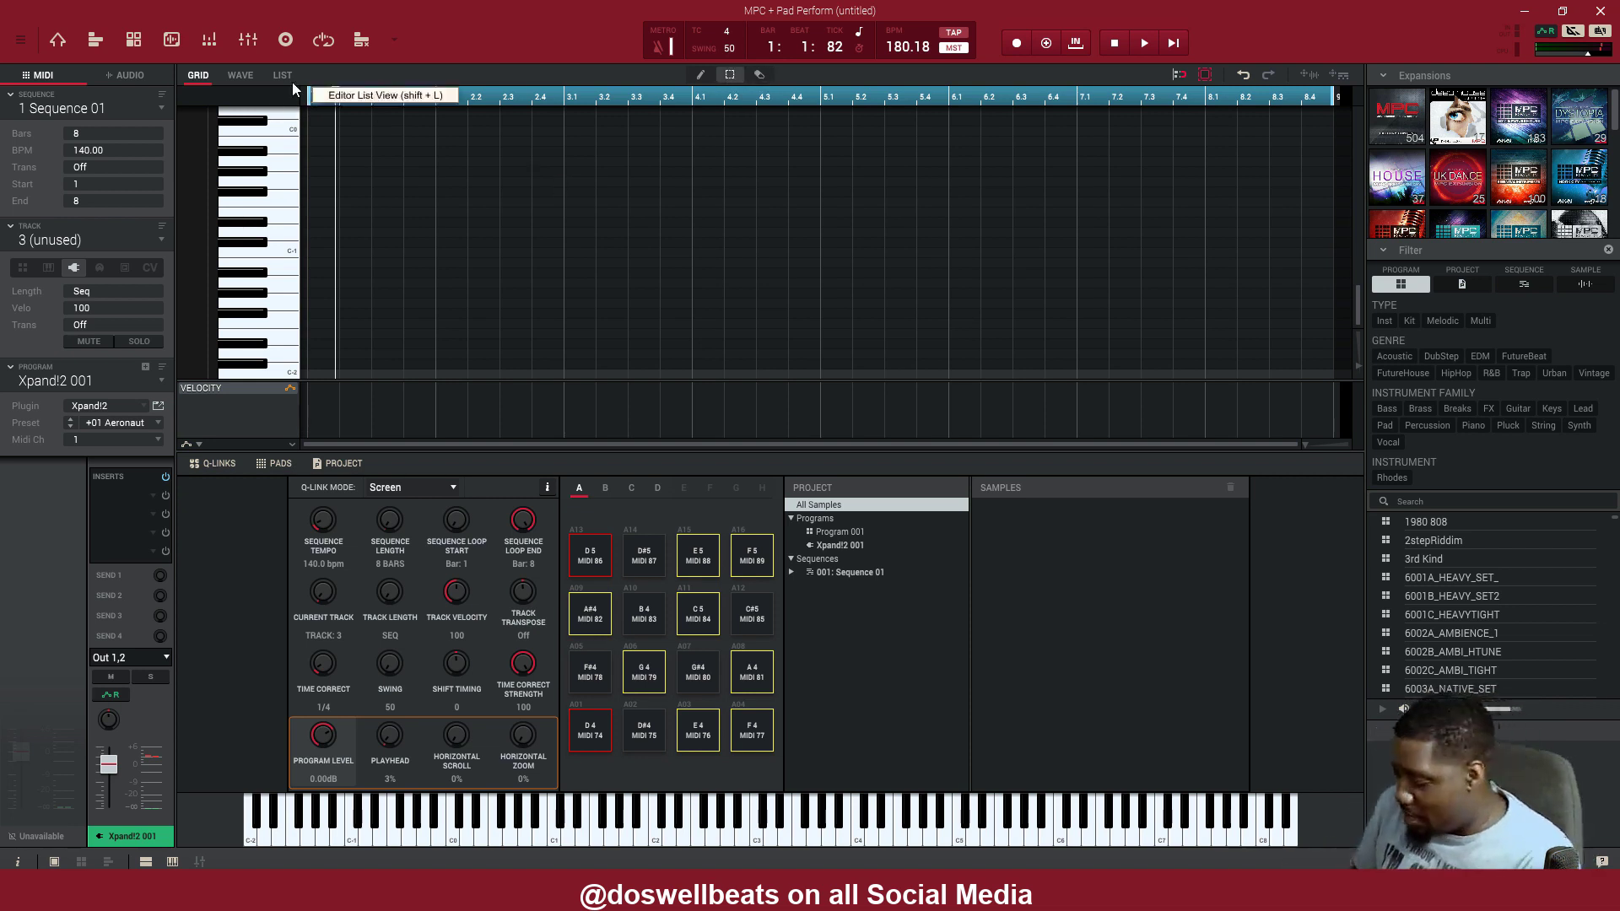
key(Home)
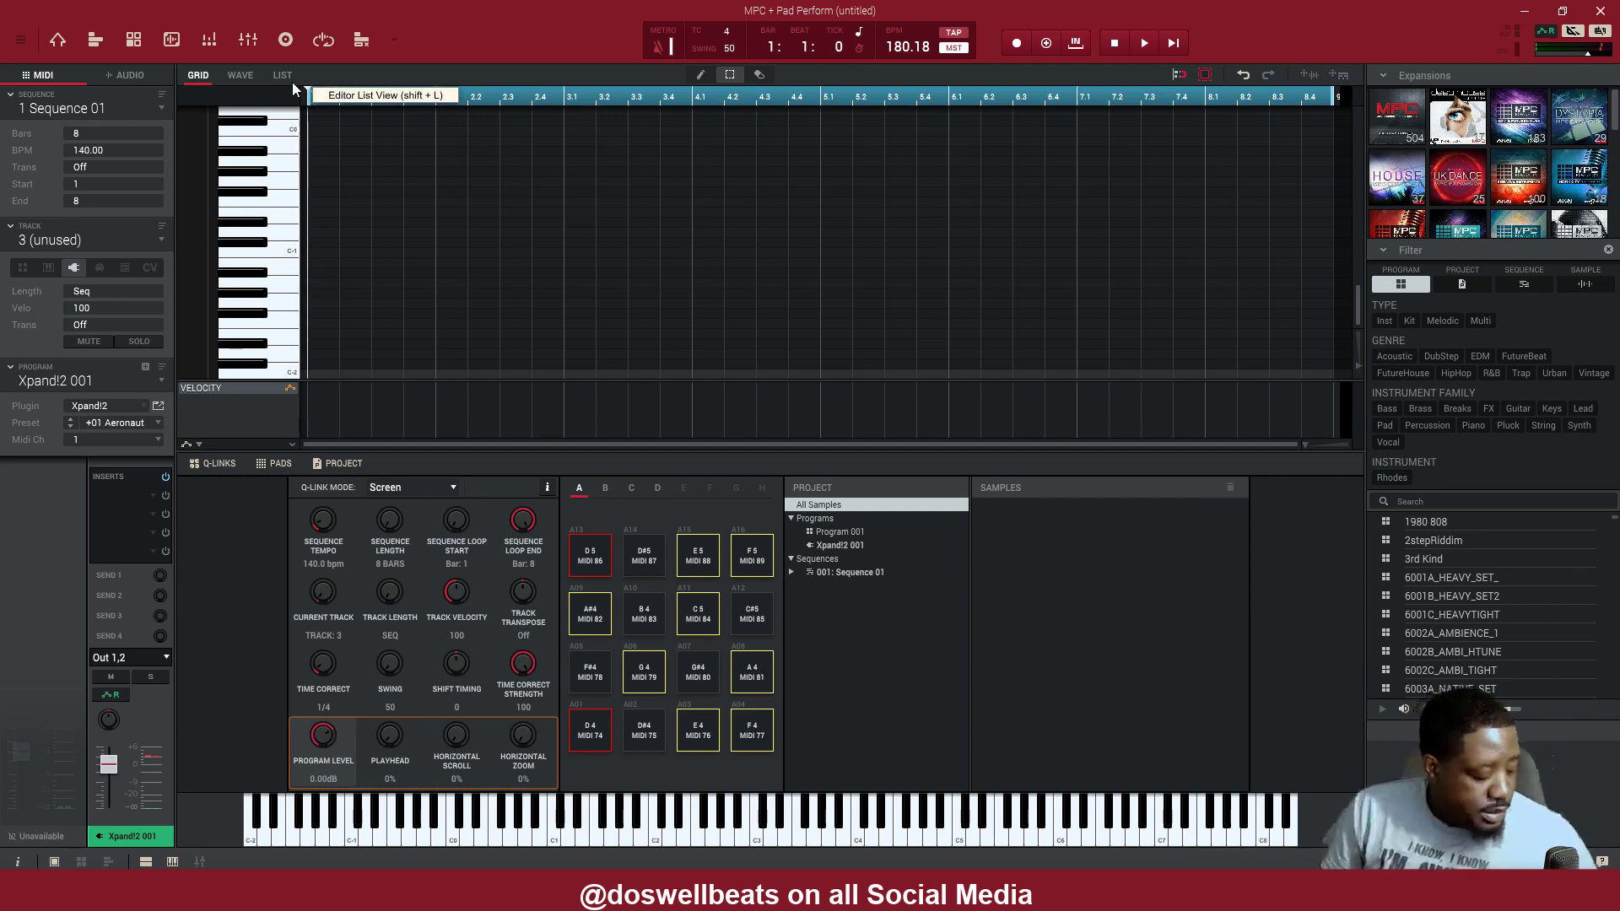
key(ctrl+v)
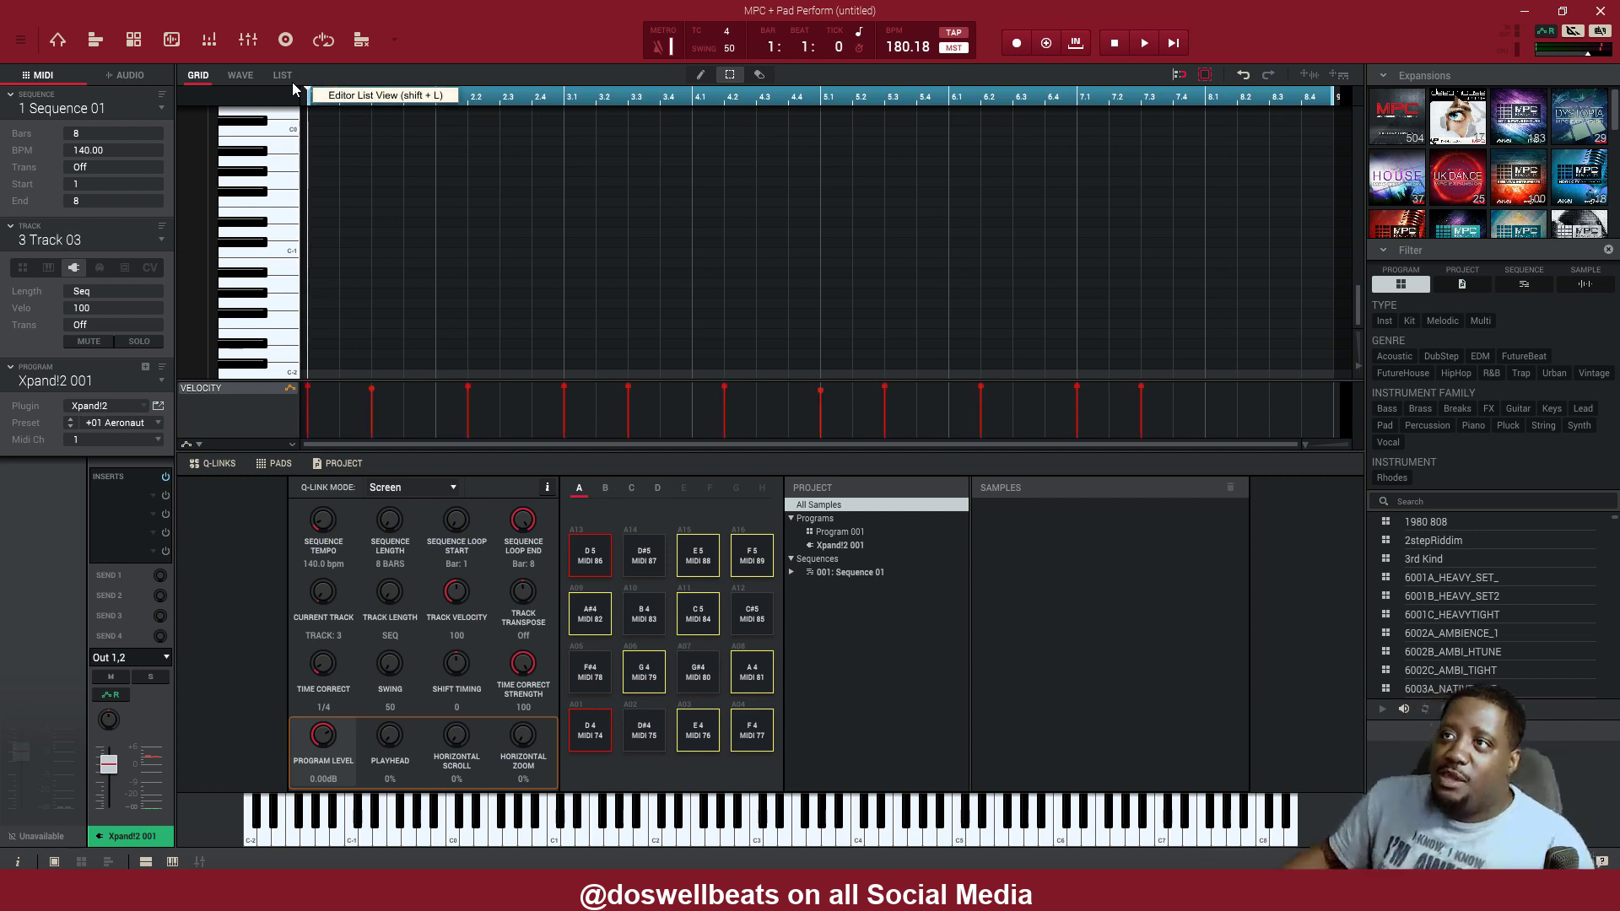
scroll(496, 270, up, 3)
scroll(496, 268, up, 10)
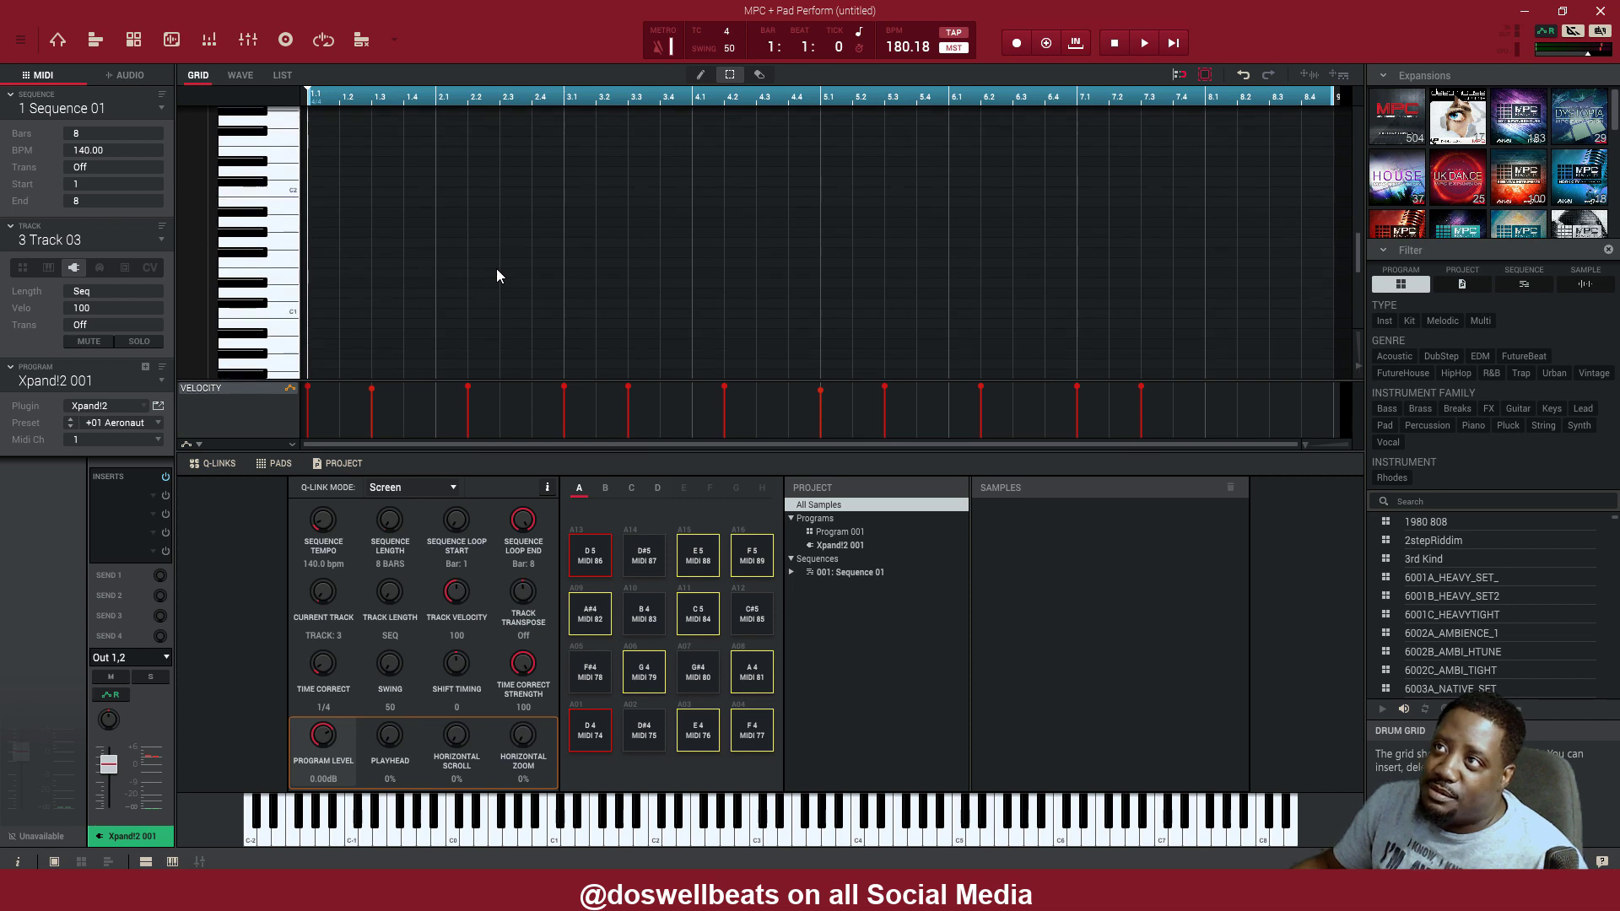
scroll(498, 270, up, 5)
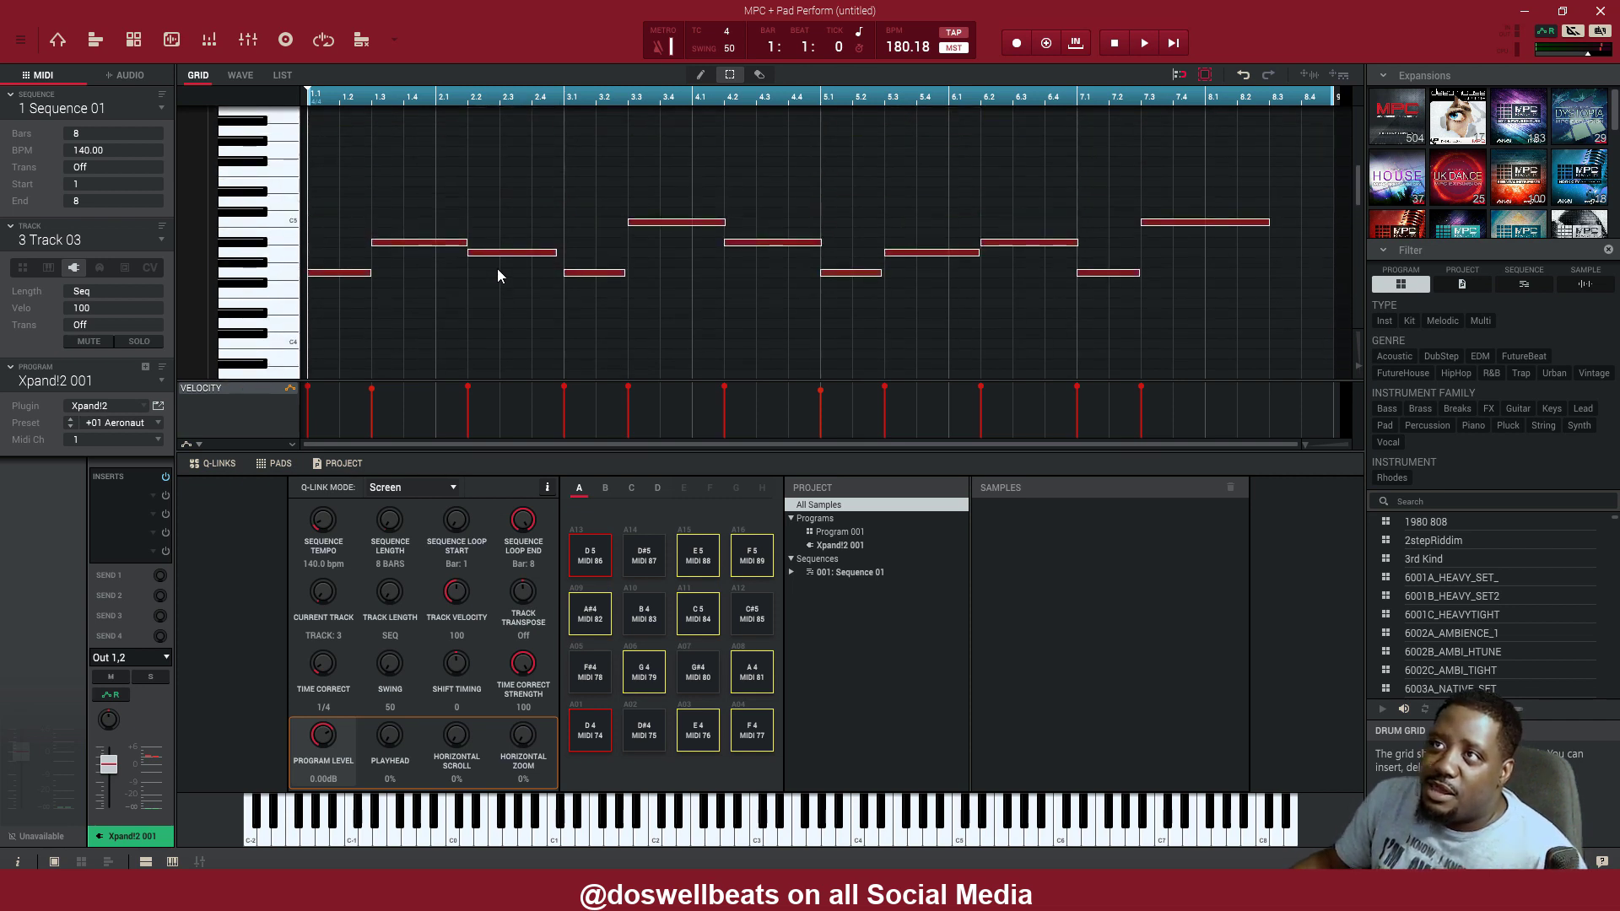
Shift the pasted notes to begin at 1.3 and extend the first note back to the start of bar 1
drag(341, 276, 394, 280)
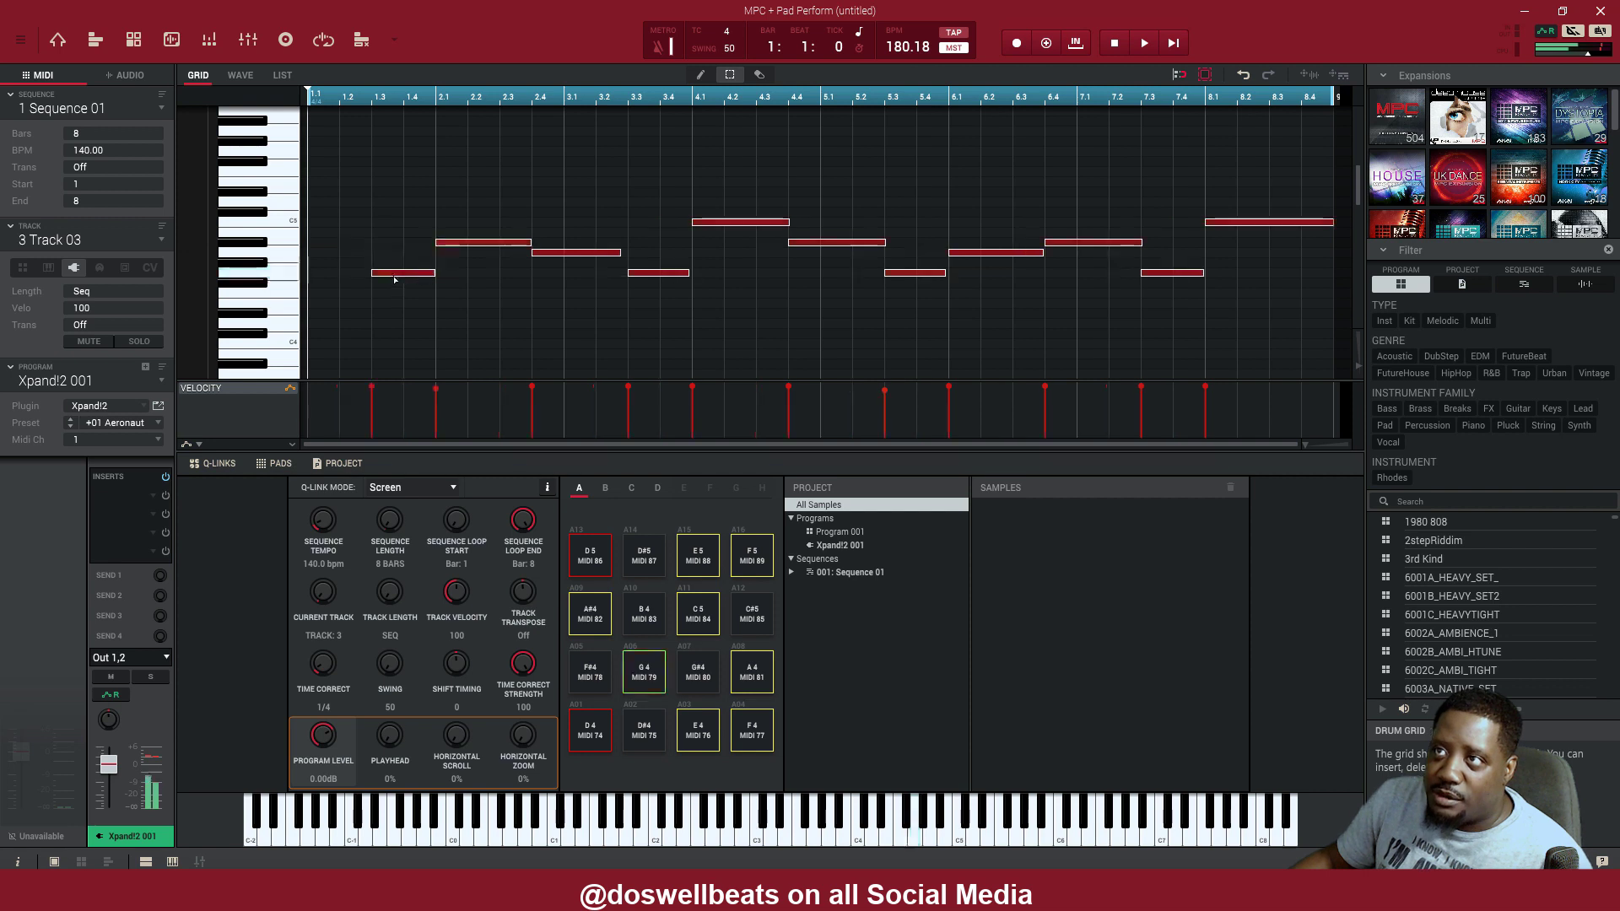
click(404, 326)
drag(373, 279, 249, 300)
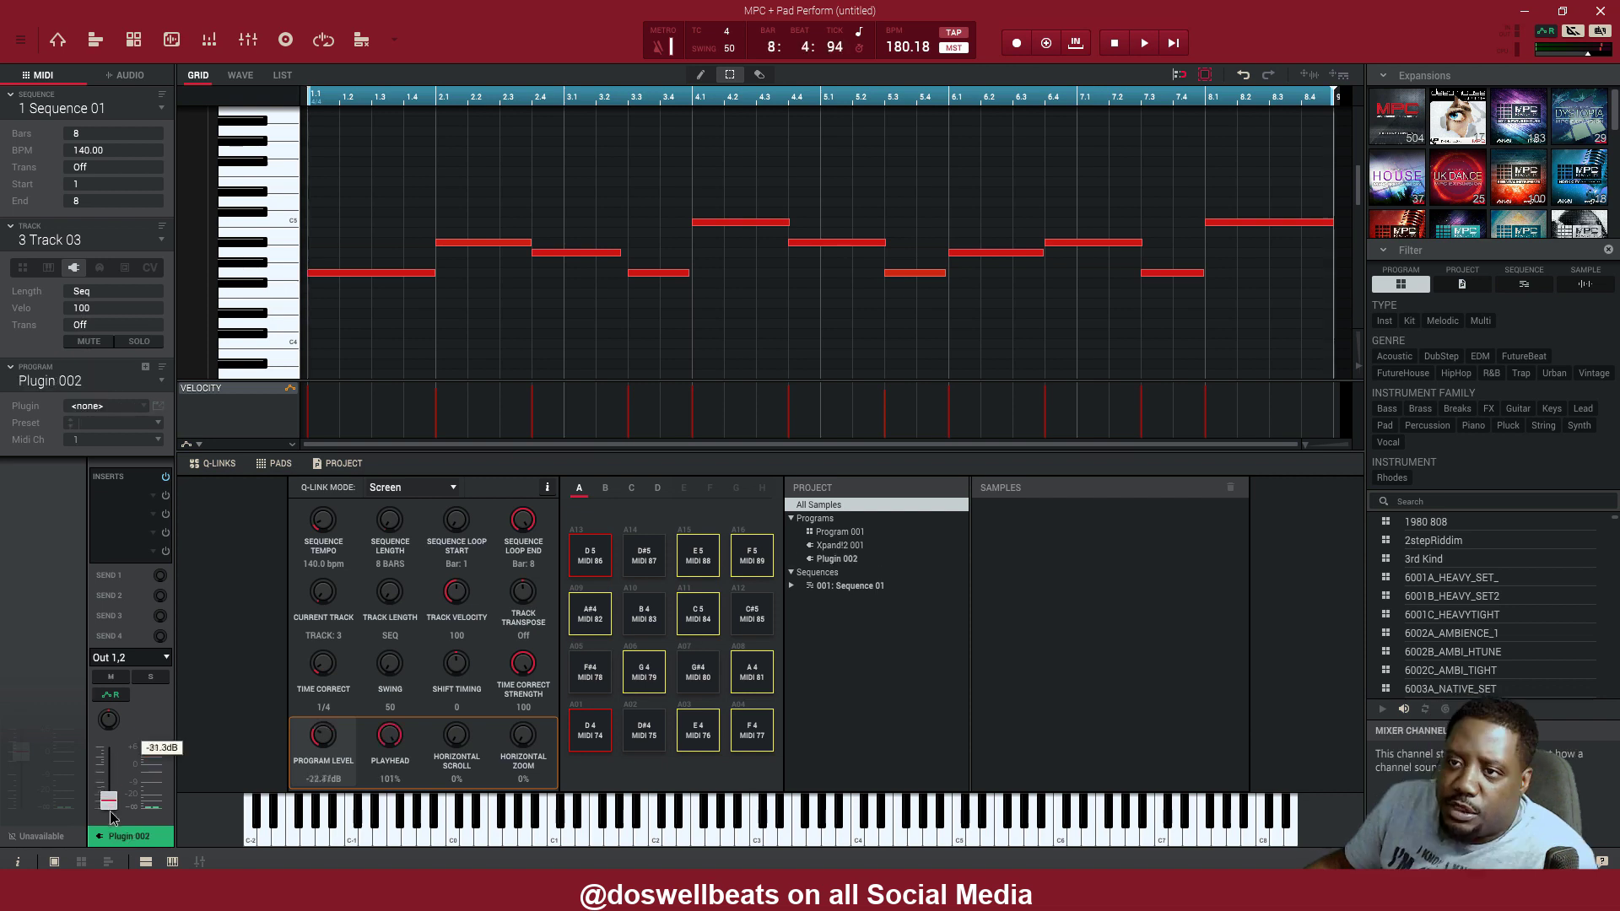
Load DUNE 3 from the Favorites into a new plugin program on track 3, with the program level lowered to -29.98 dB
drag(111, 811, 110, 817)
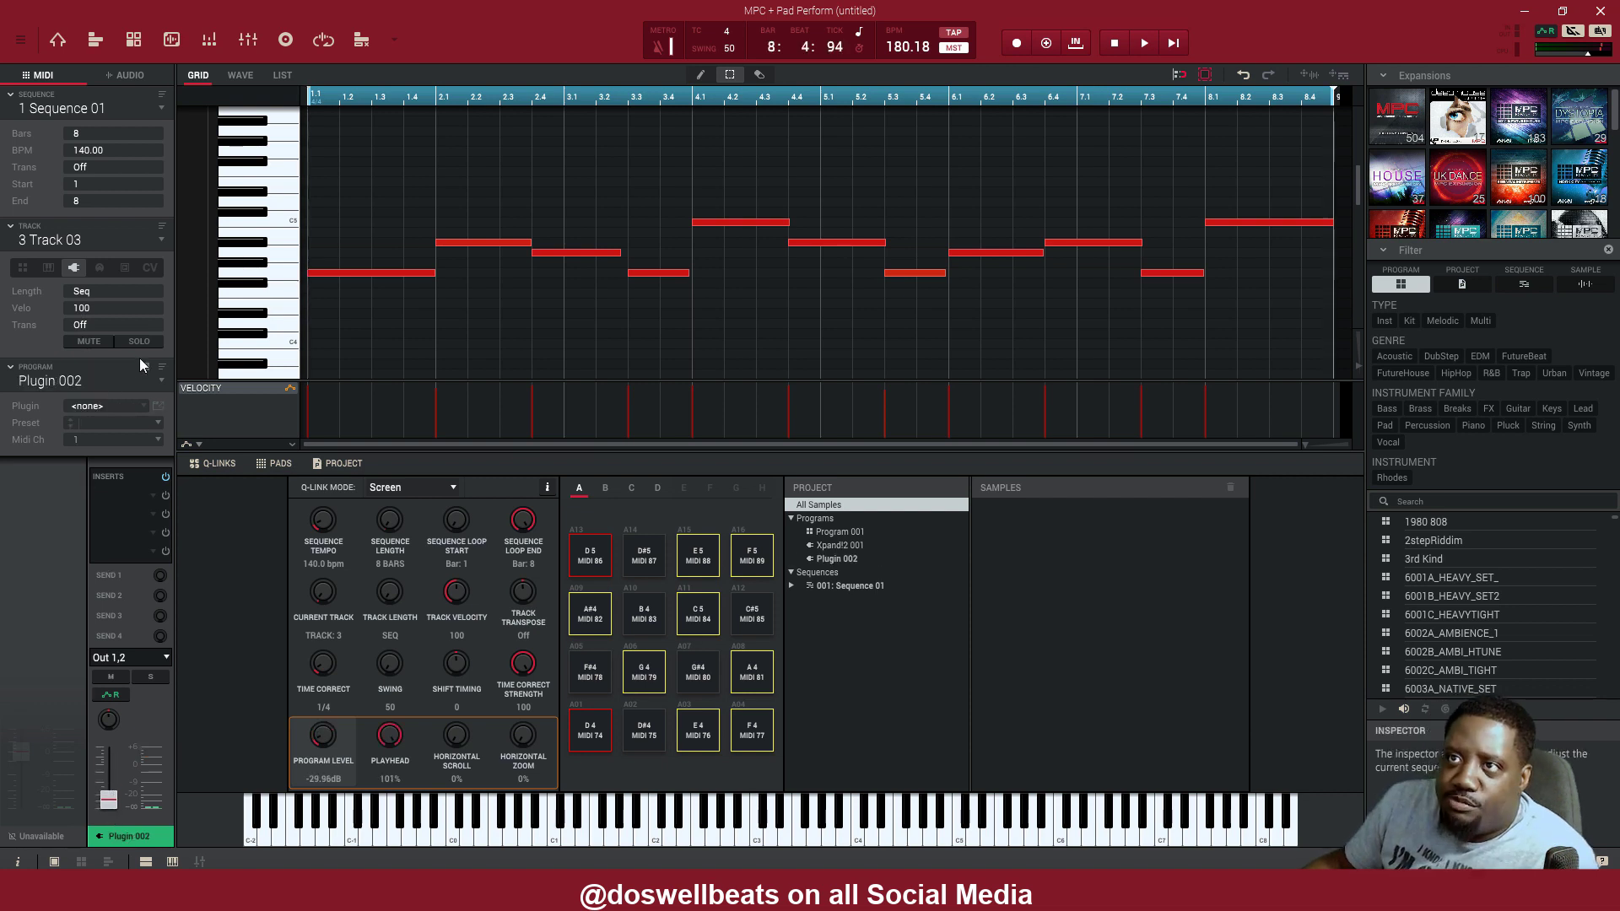
click(146, 404)
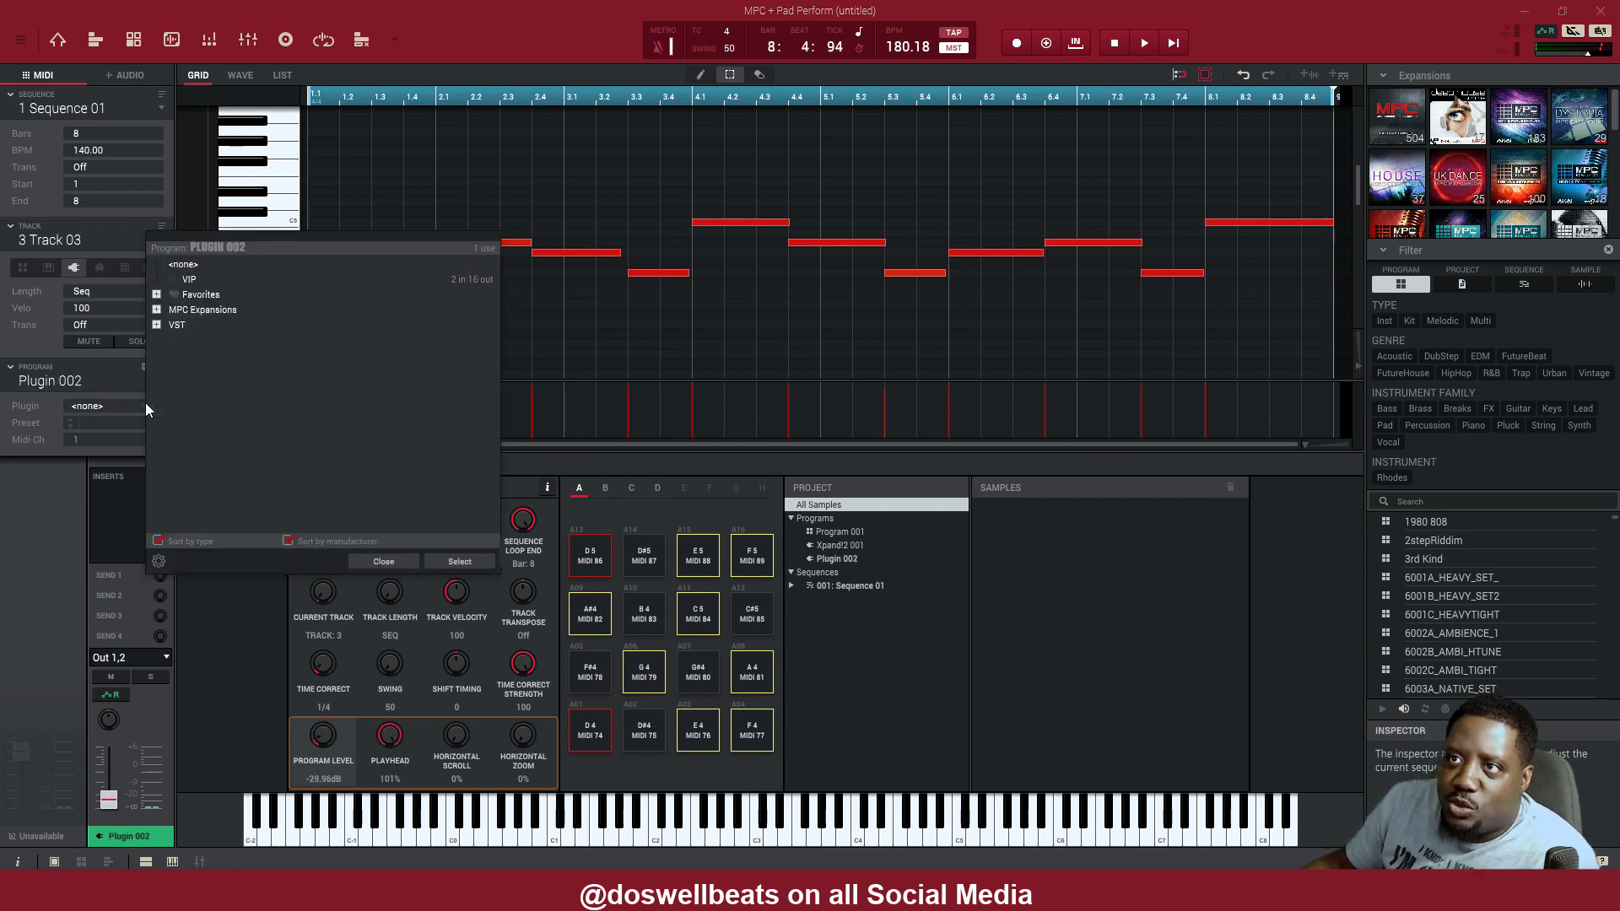
click(157, 295)
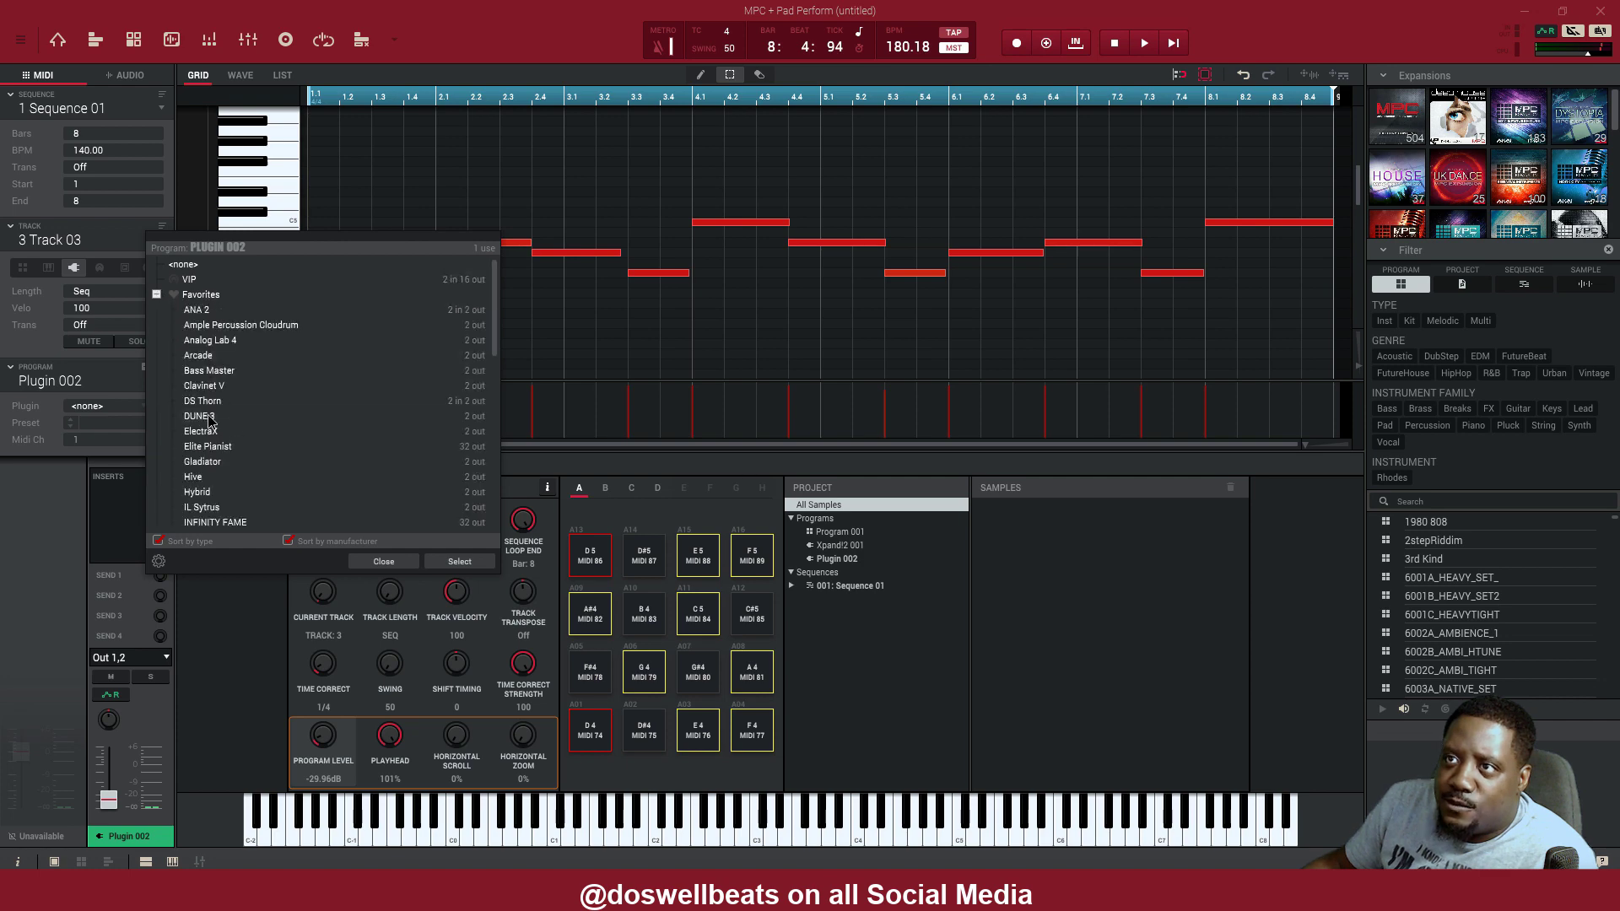
double_click(208, 416)
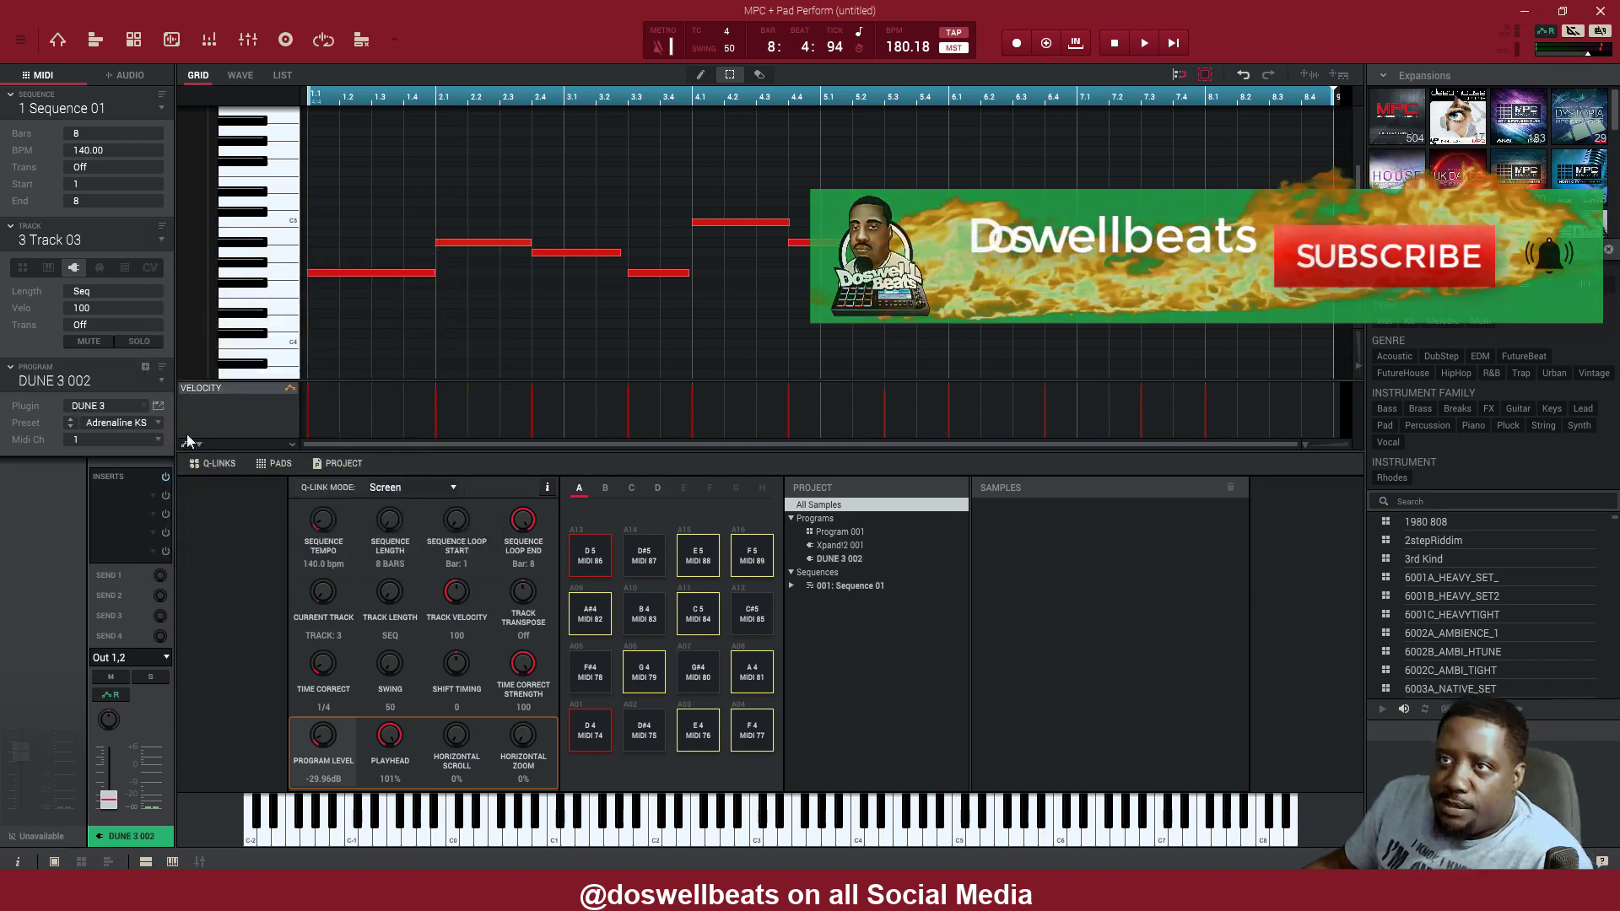
Open the DUNE 3 window, choose the Angels Talking ST preset and raise the program level to -6.21 dB
click(158, 406)
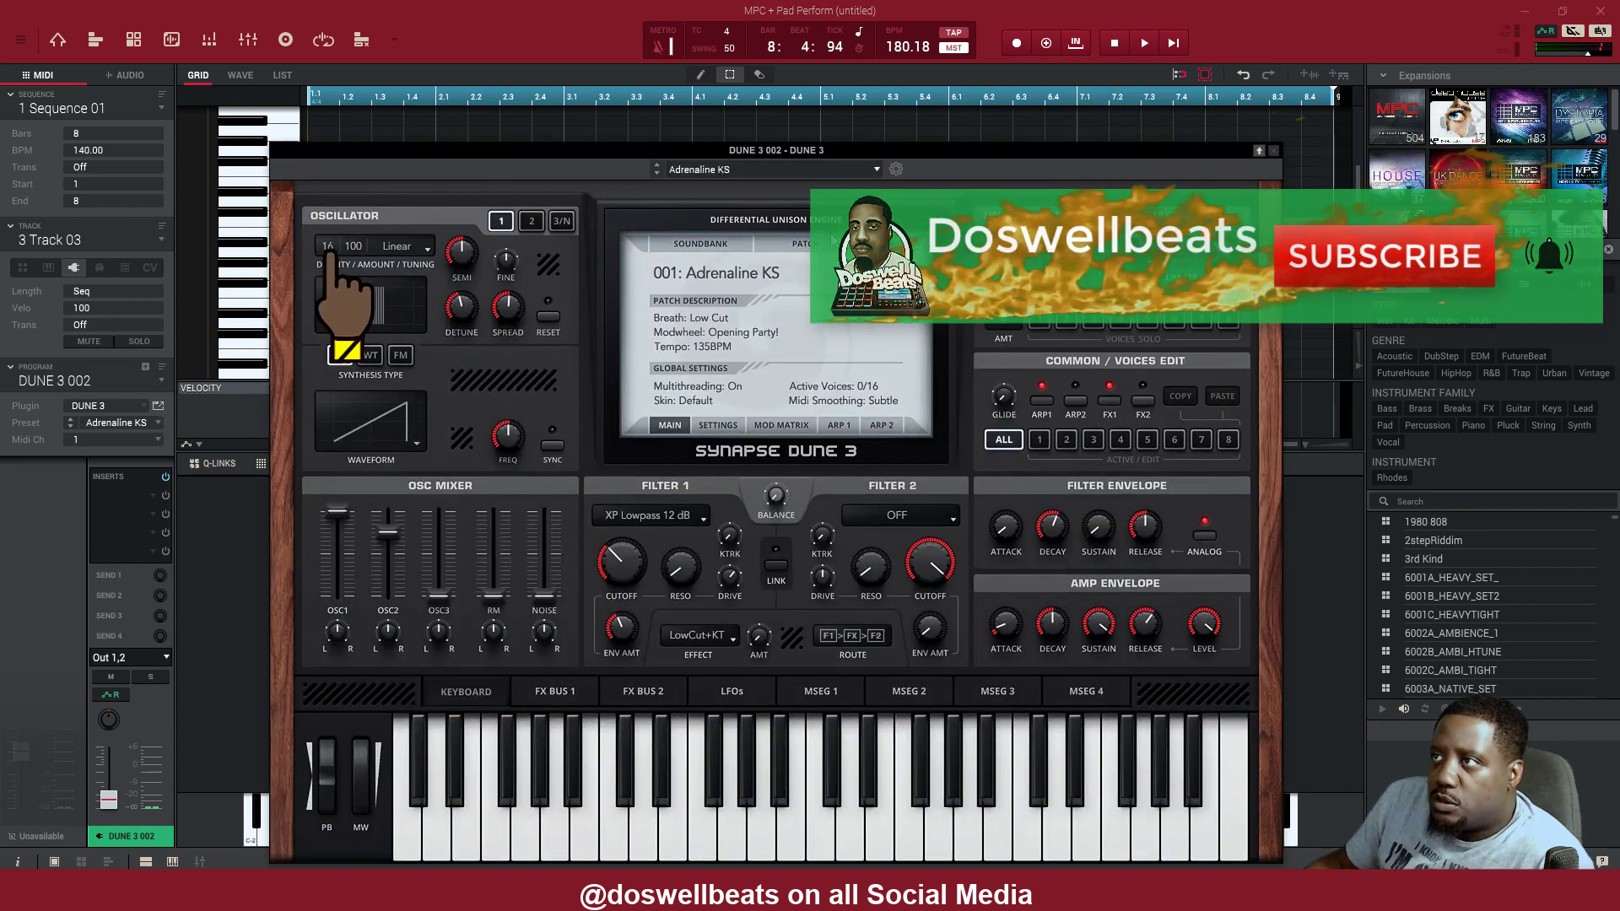
drag(852, 291, 812, 122)
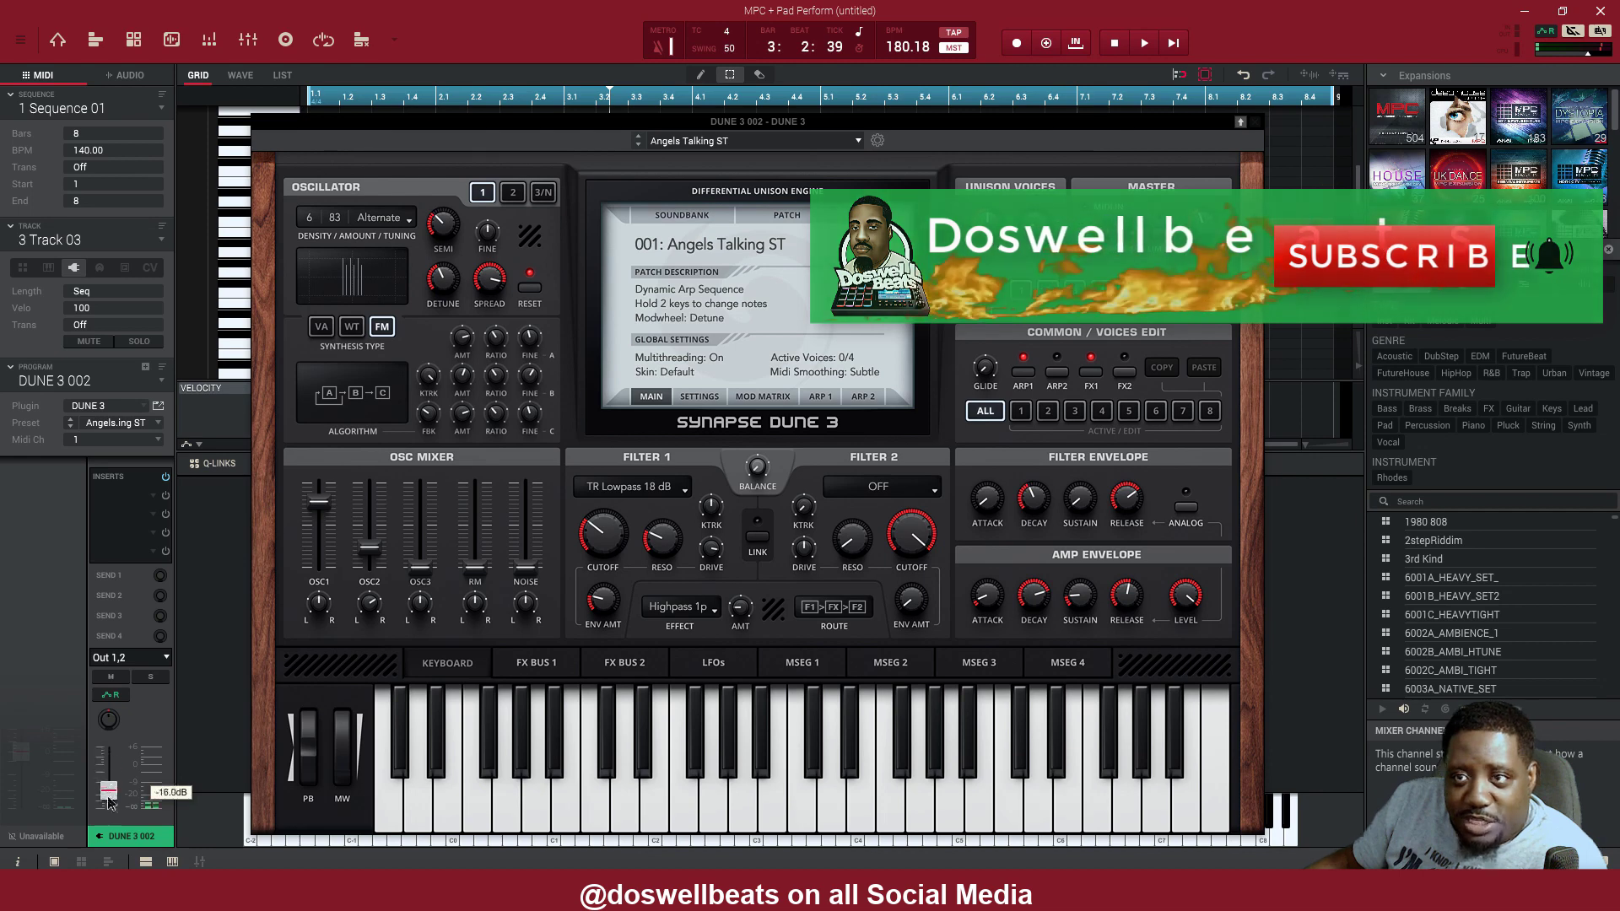
mouse_move(113, 788)
mouse_down()
mouse_move(112, 820)
mouse_move(144, 784)
mouse_up()
Play the sequence to audition the DUNE 3 layer with its plugin window moved away from the grid, and stop playback
key(space)
drag(846, 124, 818, 742)
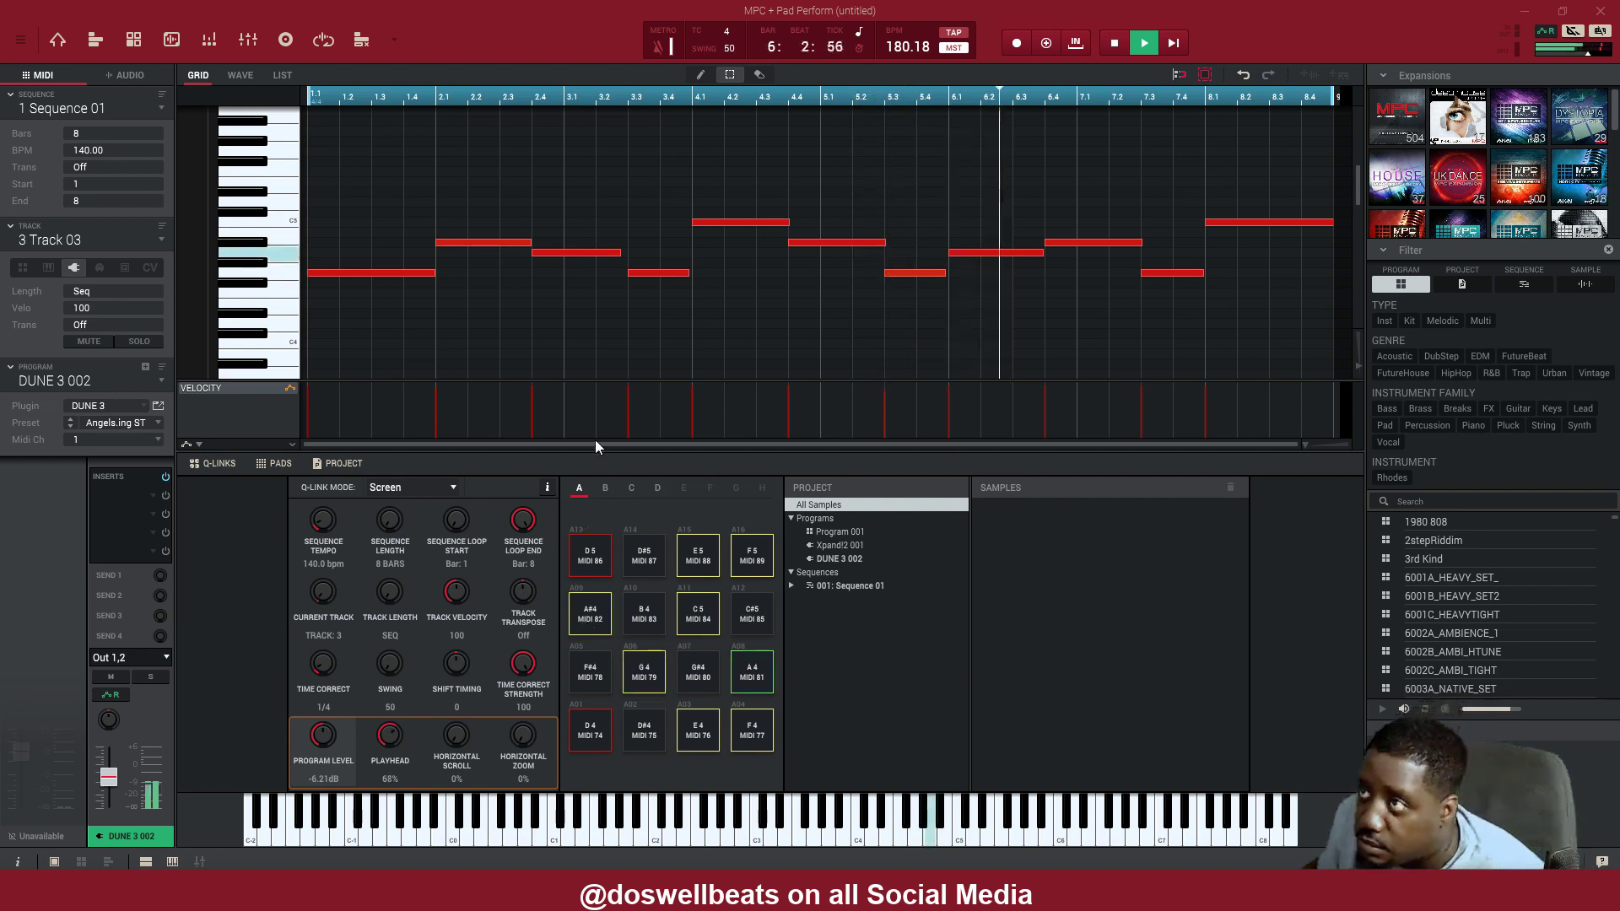
key(space)
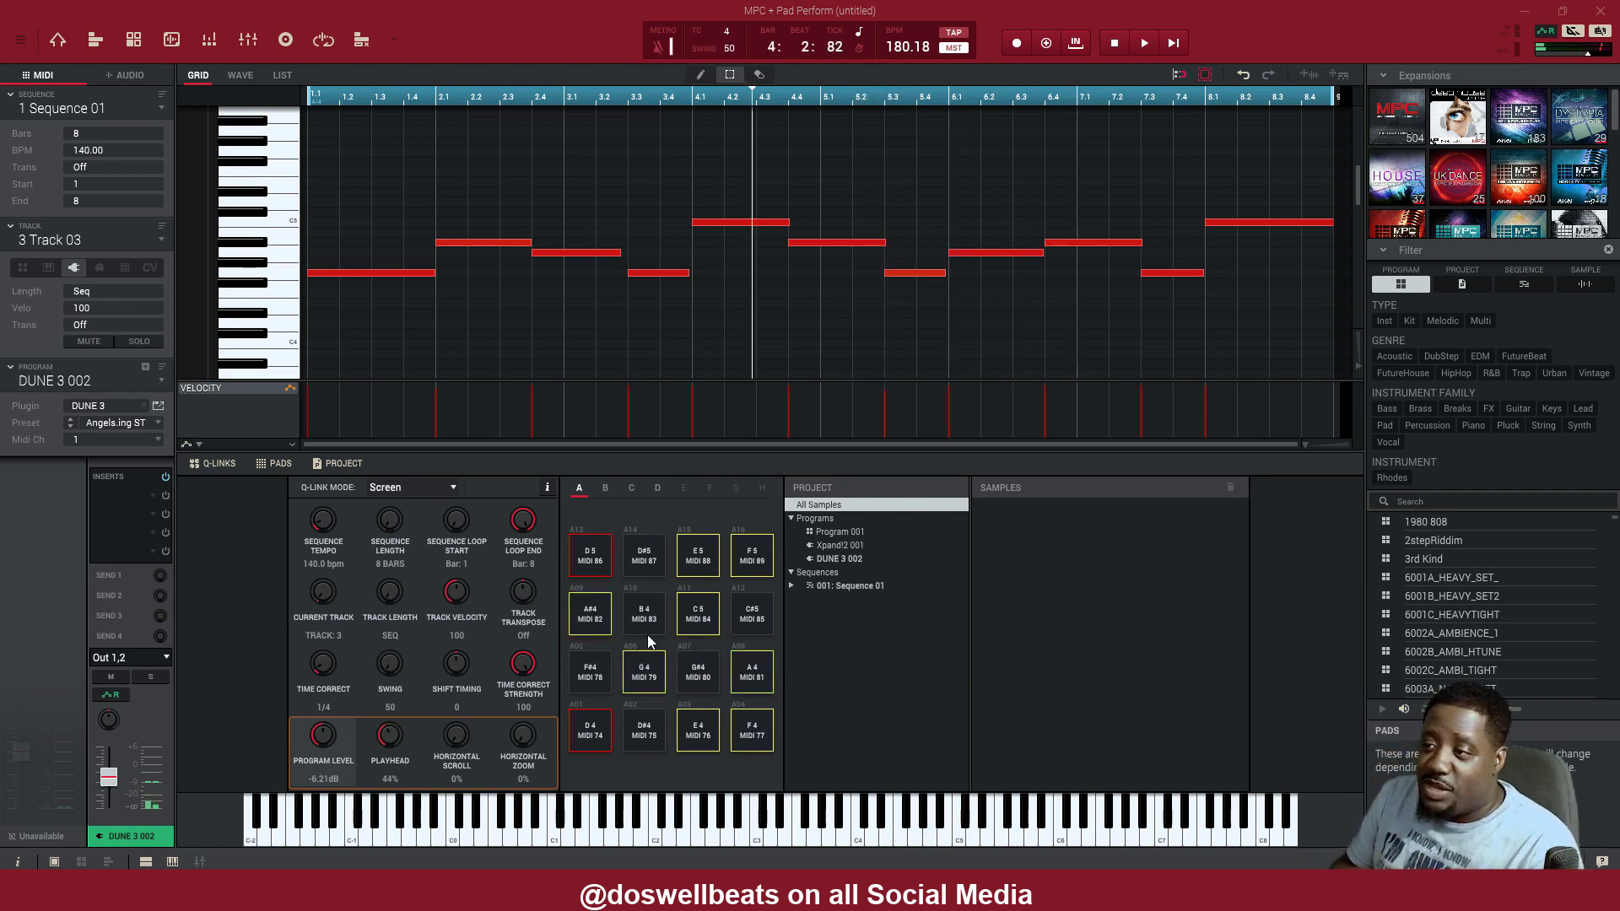
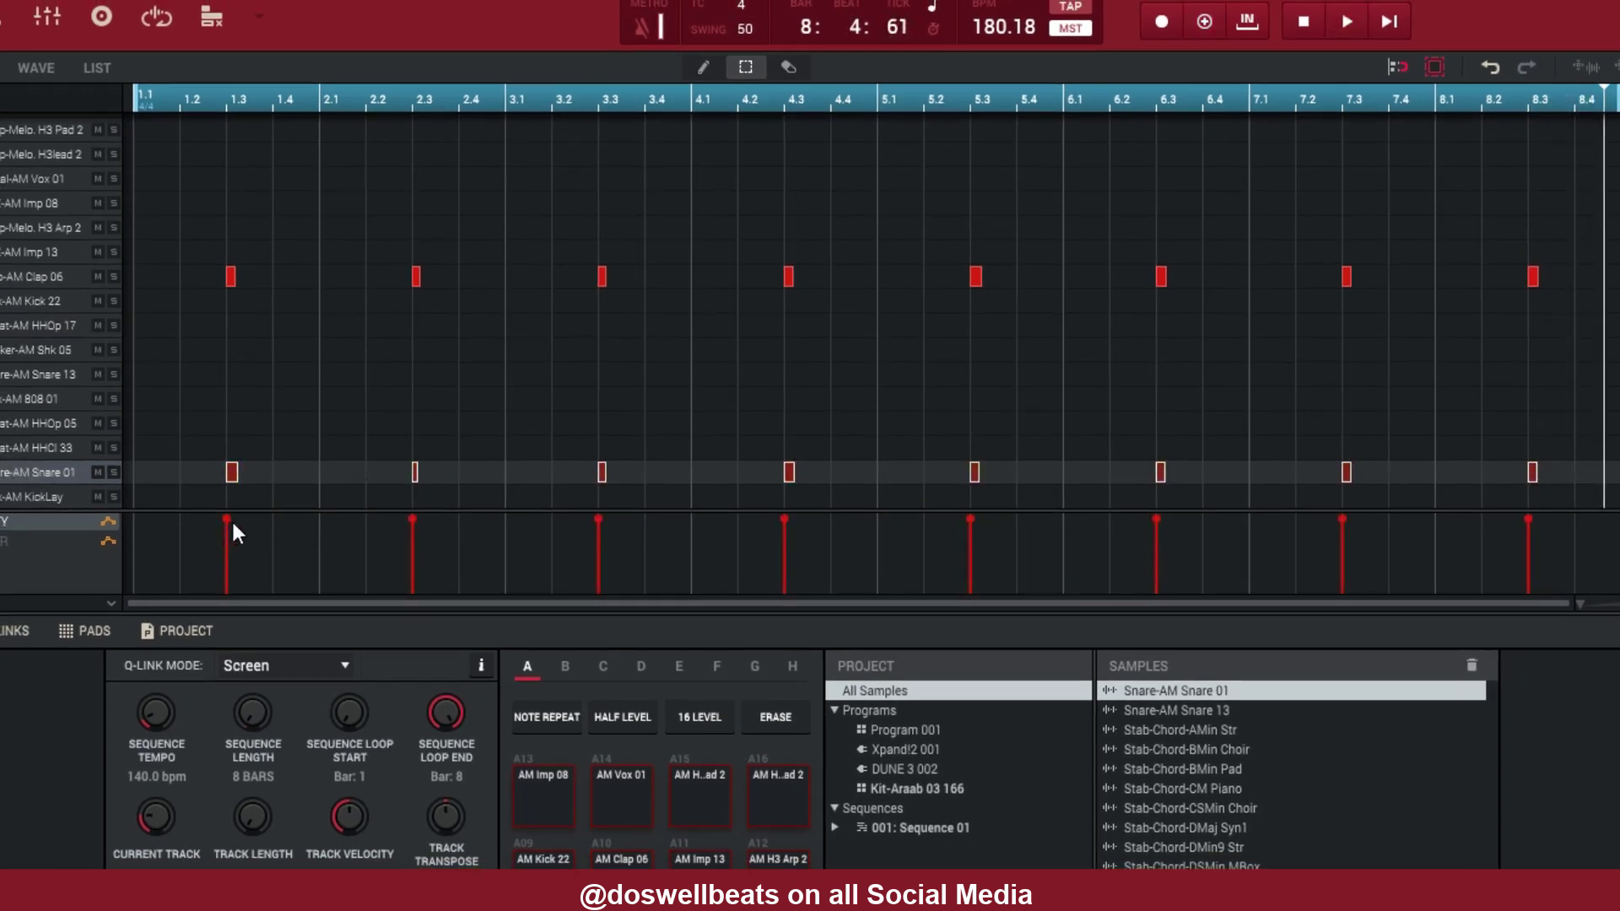
Lower the velocity of all the selected AM Snare 01 hits
drag(231, 519, 221, 560)
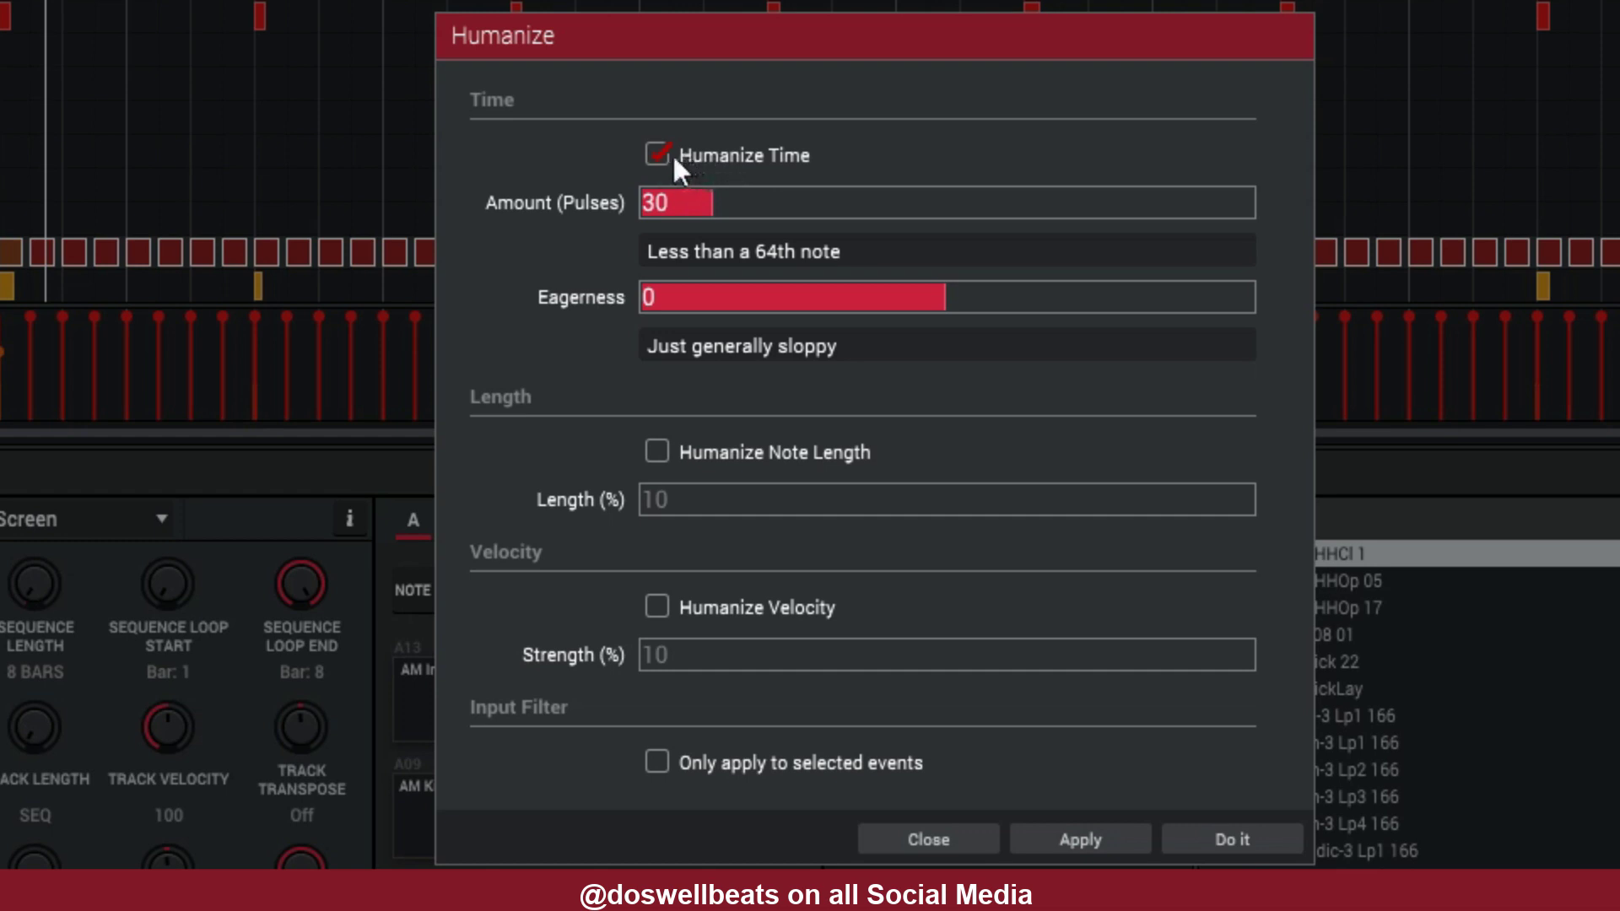
Set Humanize for the selected AM HHCl 1 hi-hat notes to velocity only, with time humanizing off and a strength of 28%
click(659, 153)
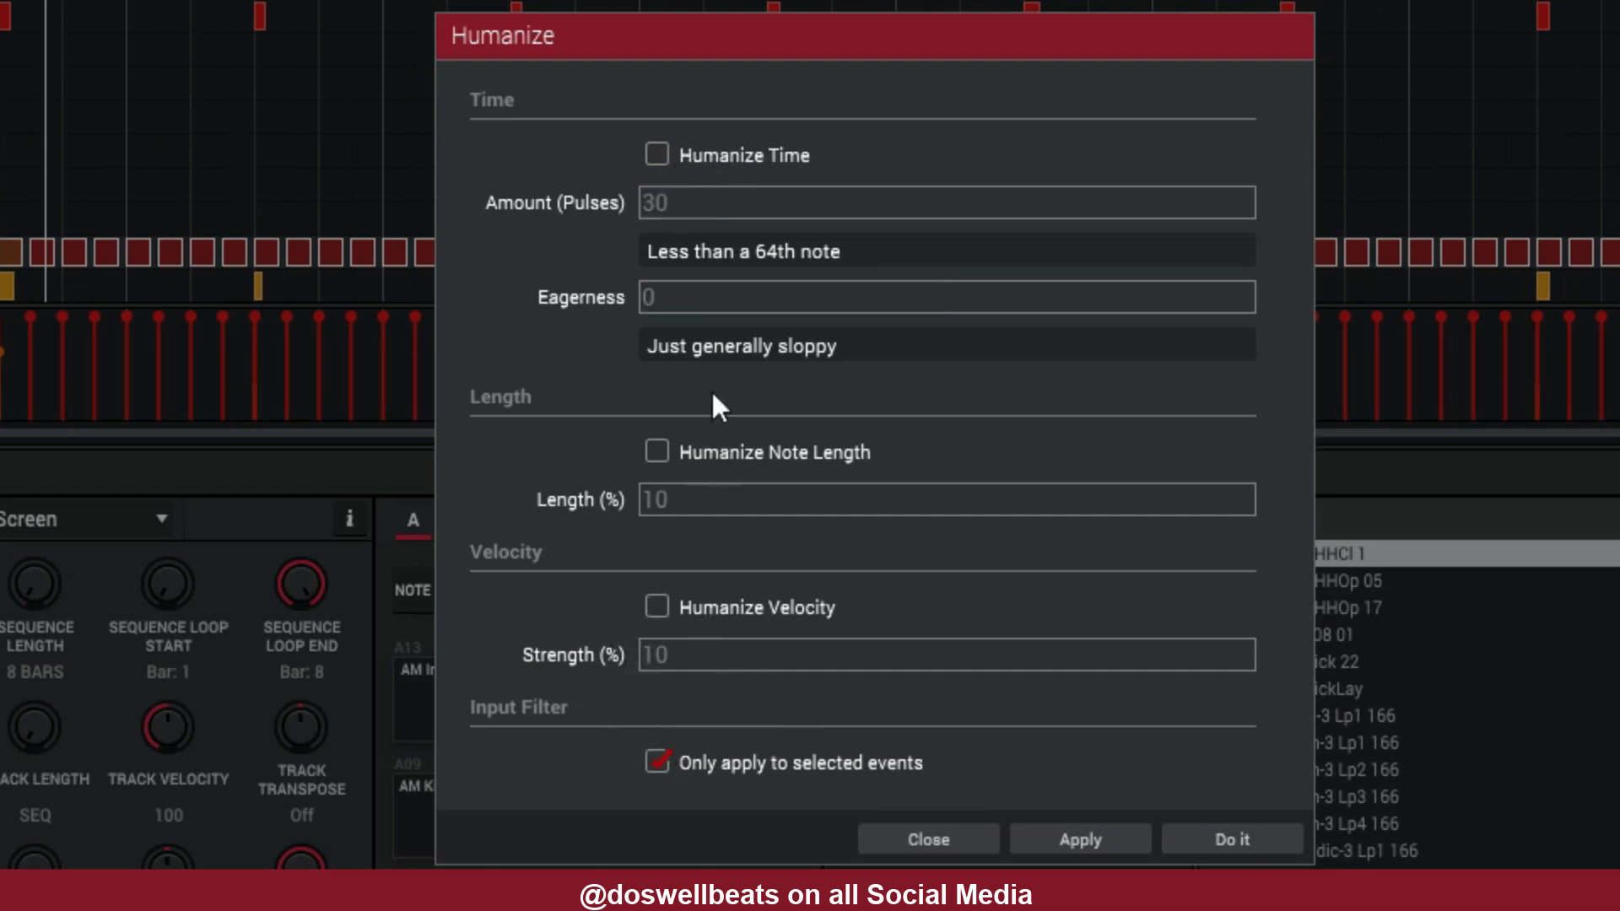
click(658, 606)
click(707, 653)
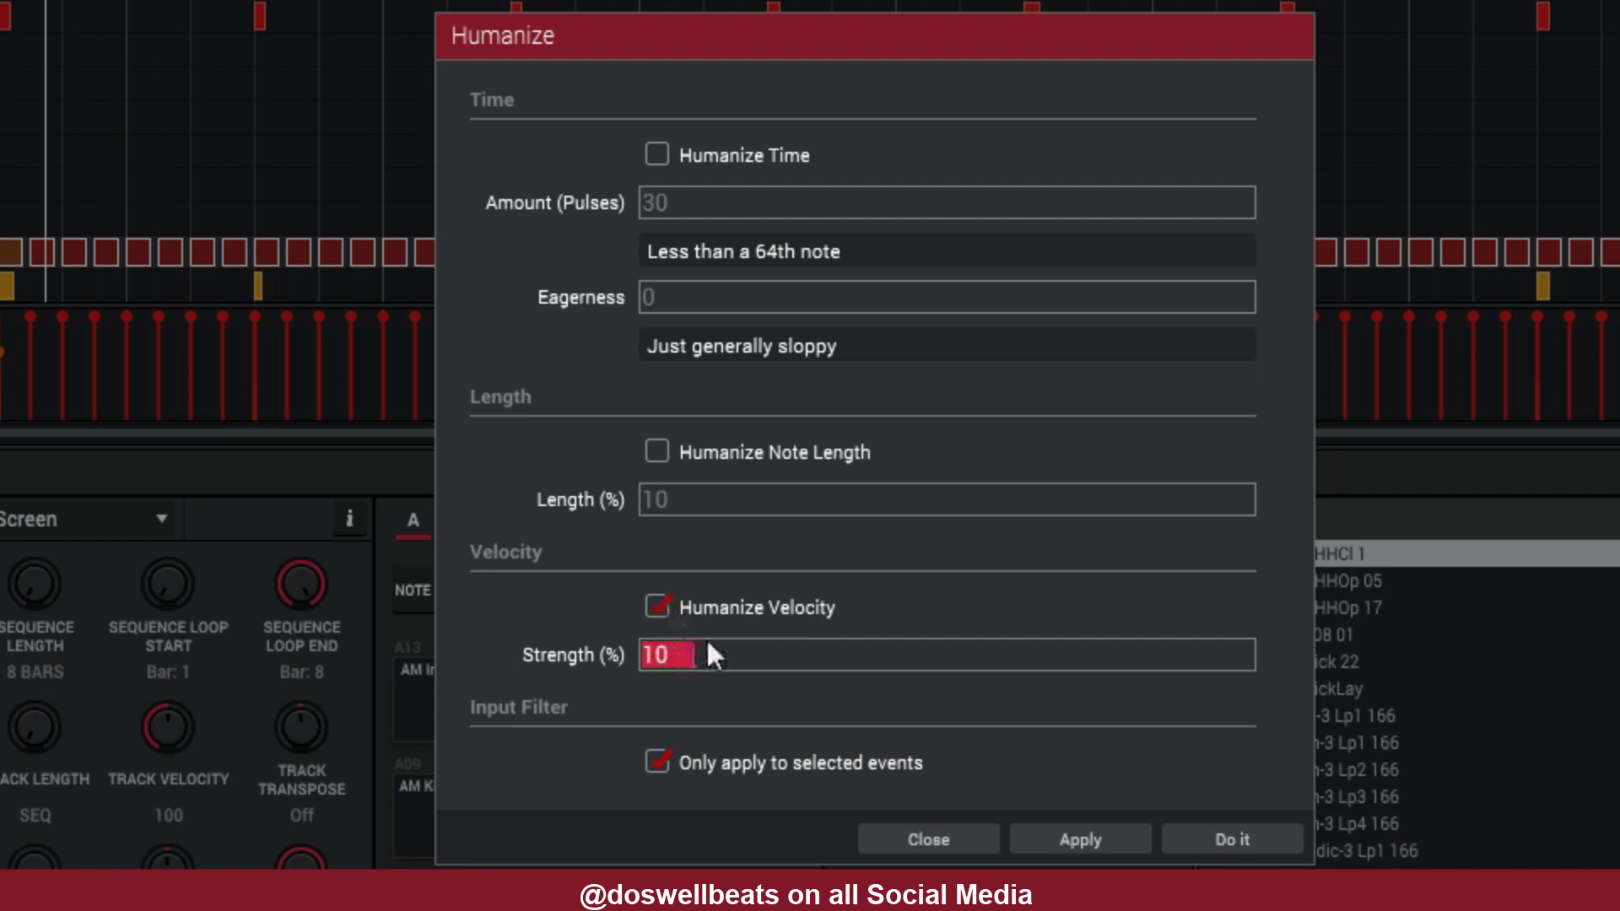
text(12)
drag(796, 657, 808, 656)
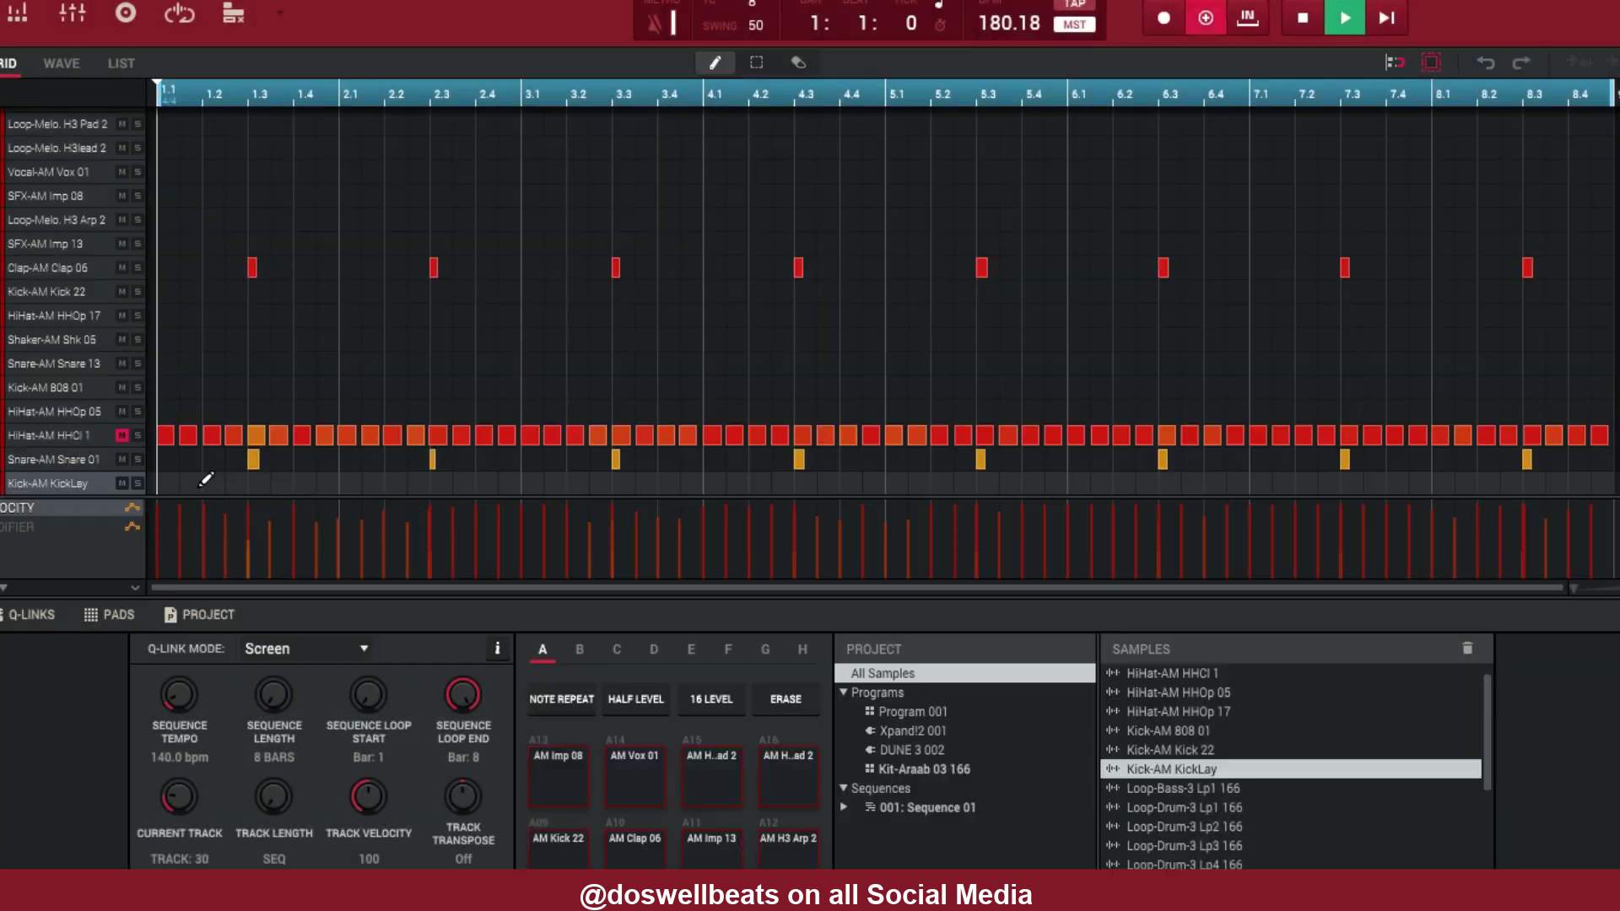
Play the sequence and add an AM KickLay note at 4.4
key(space)
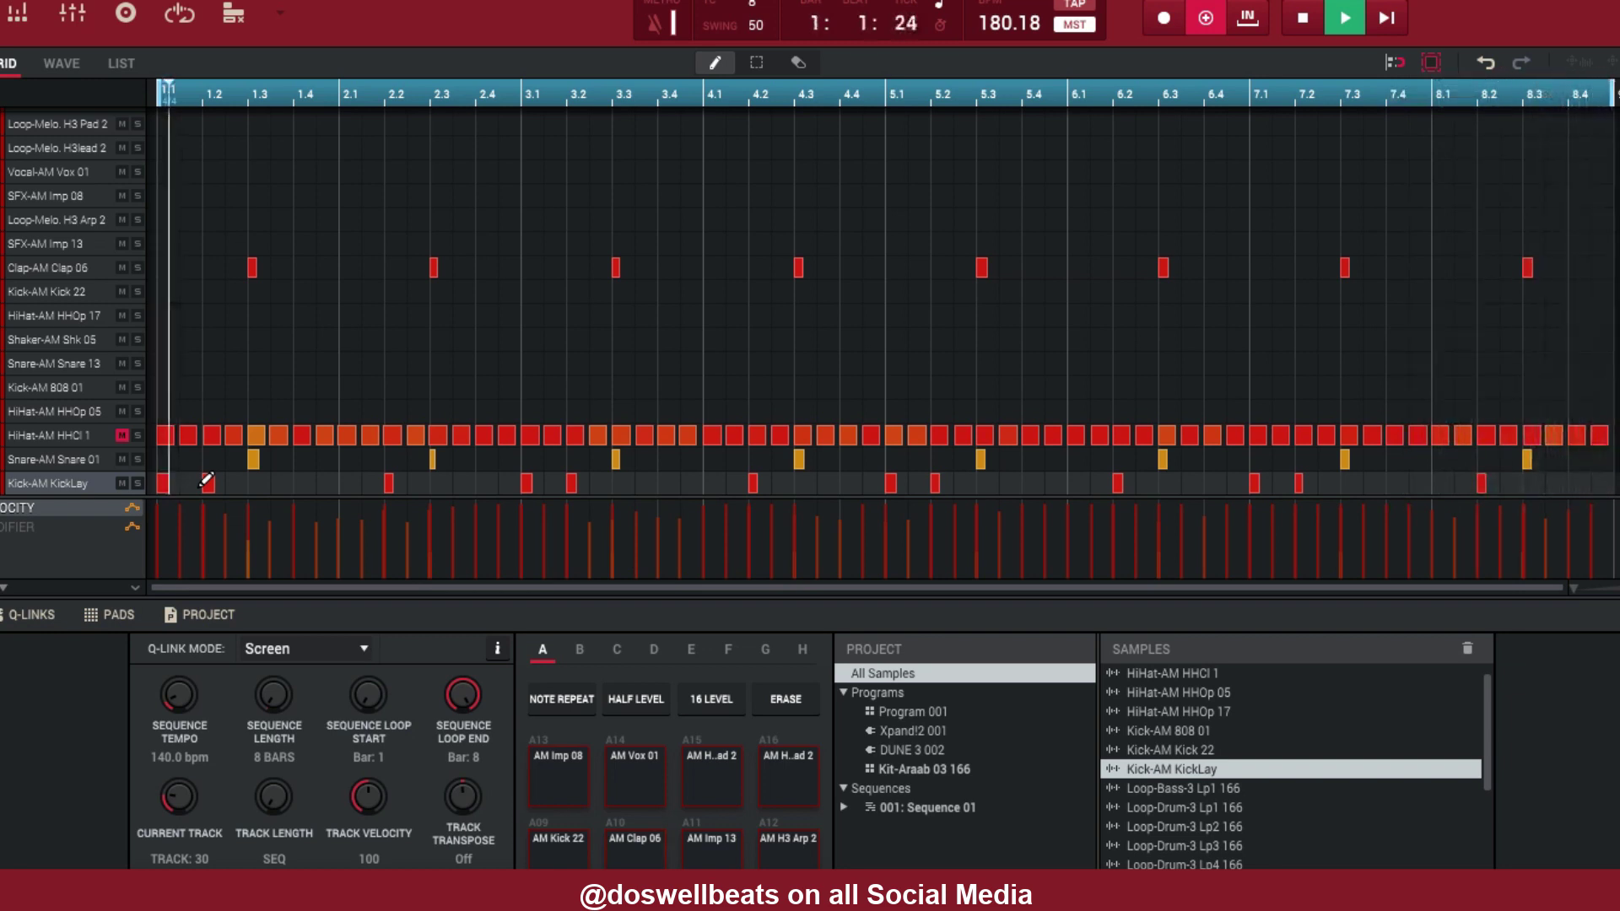
key(shift+r)
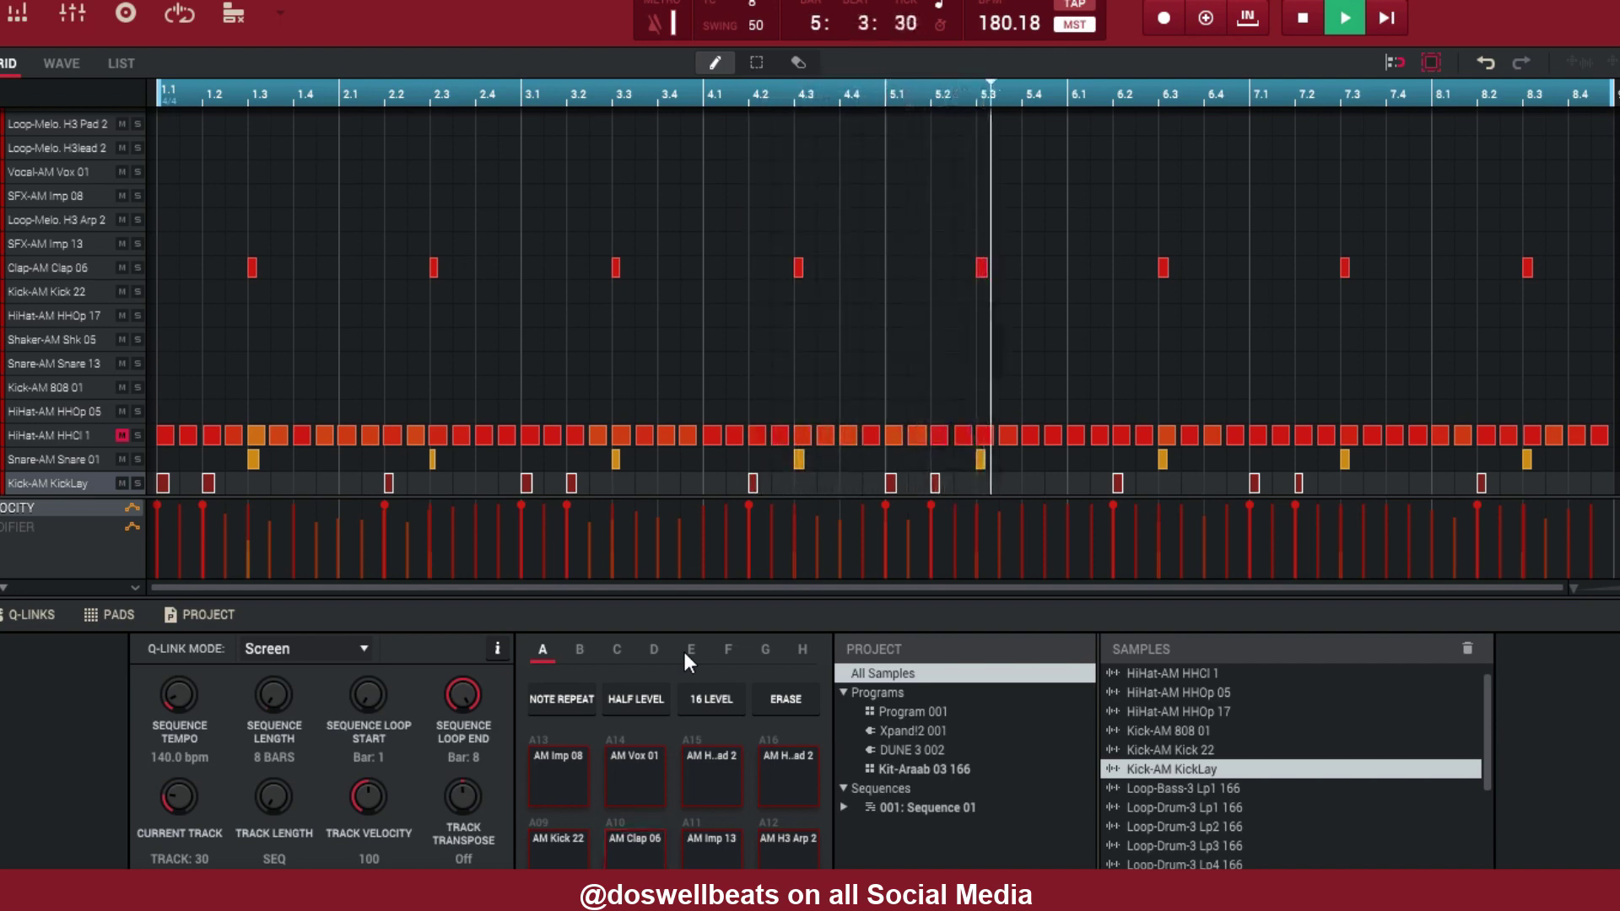
click(851, 483)
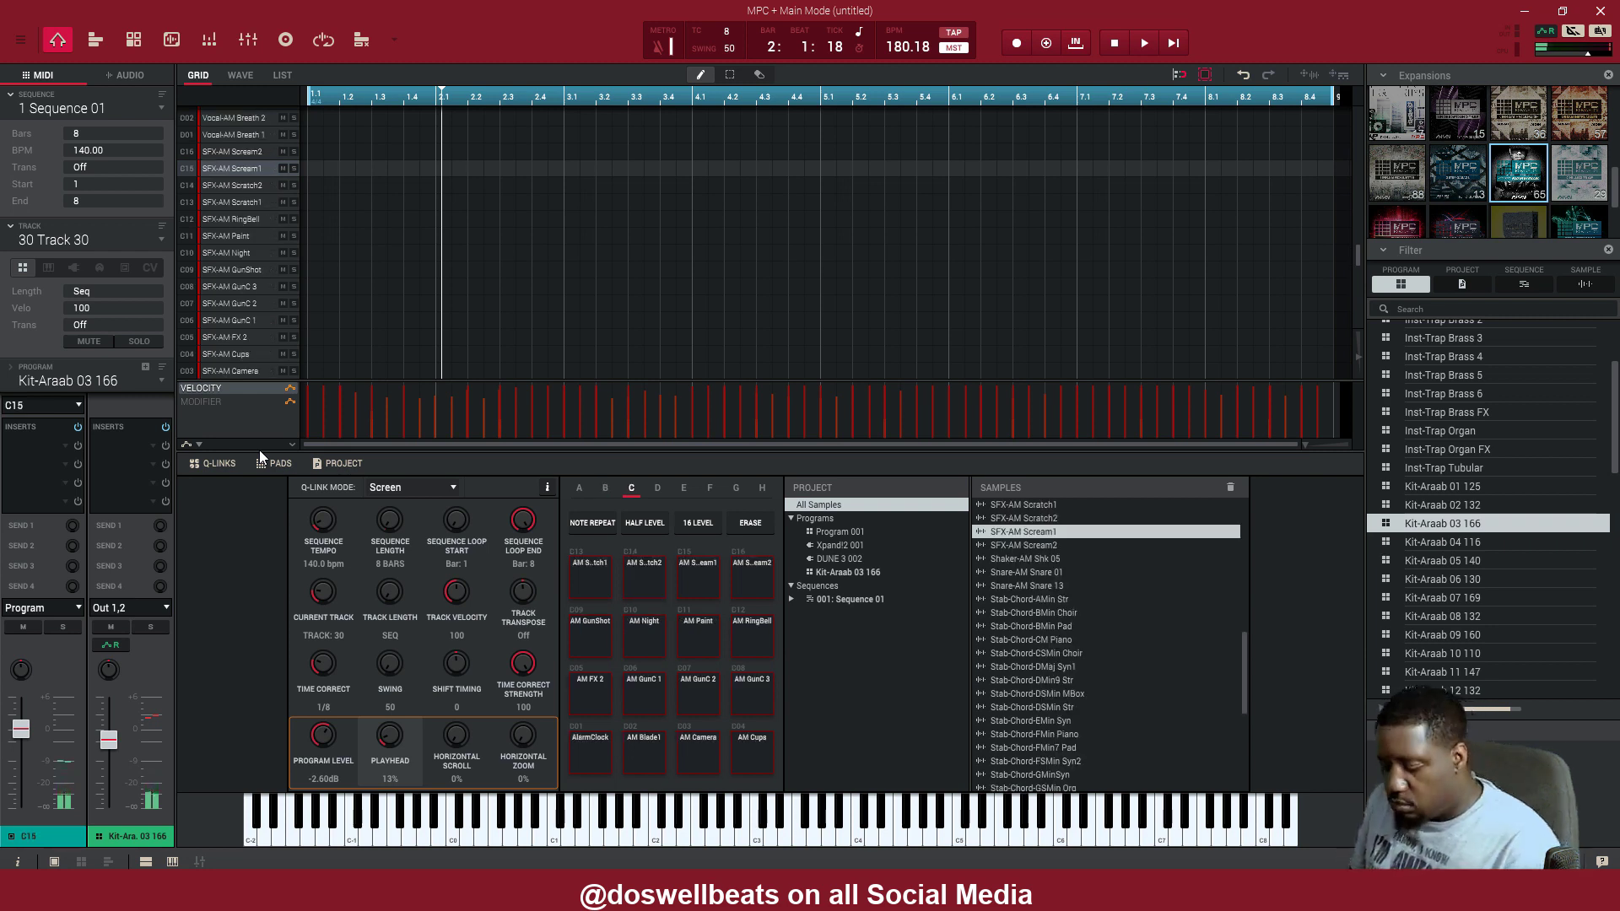
Play the sequence, place an AM Scream1 note at 1.1, and stop playback
key(space)
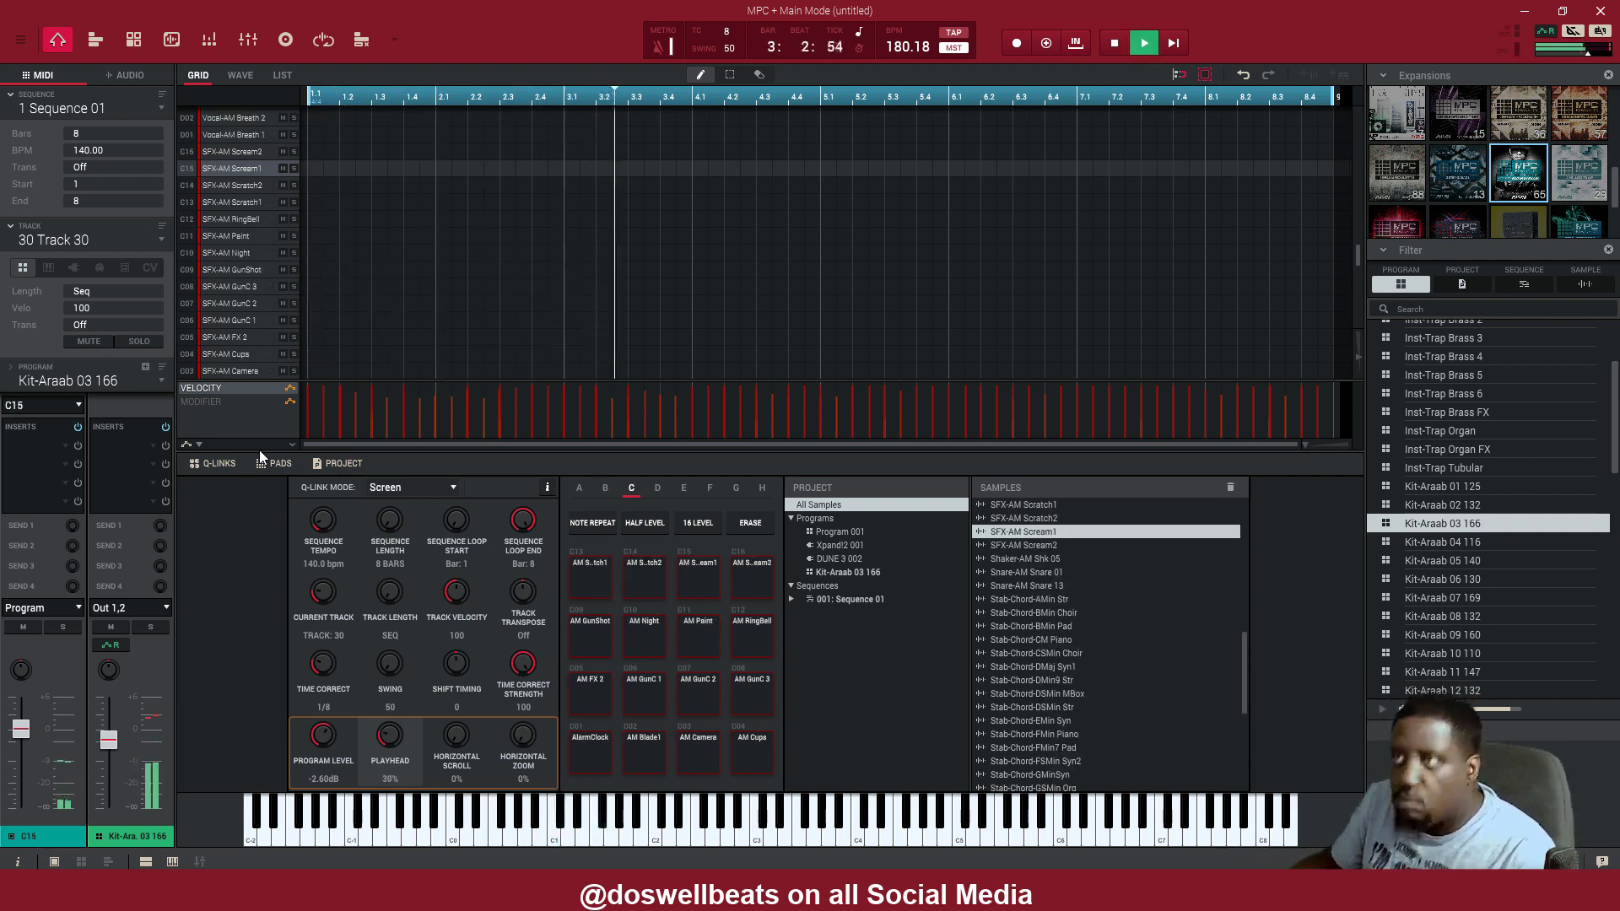
click(317, 169)
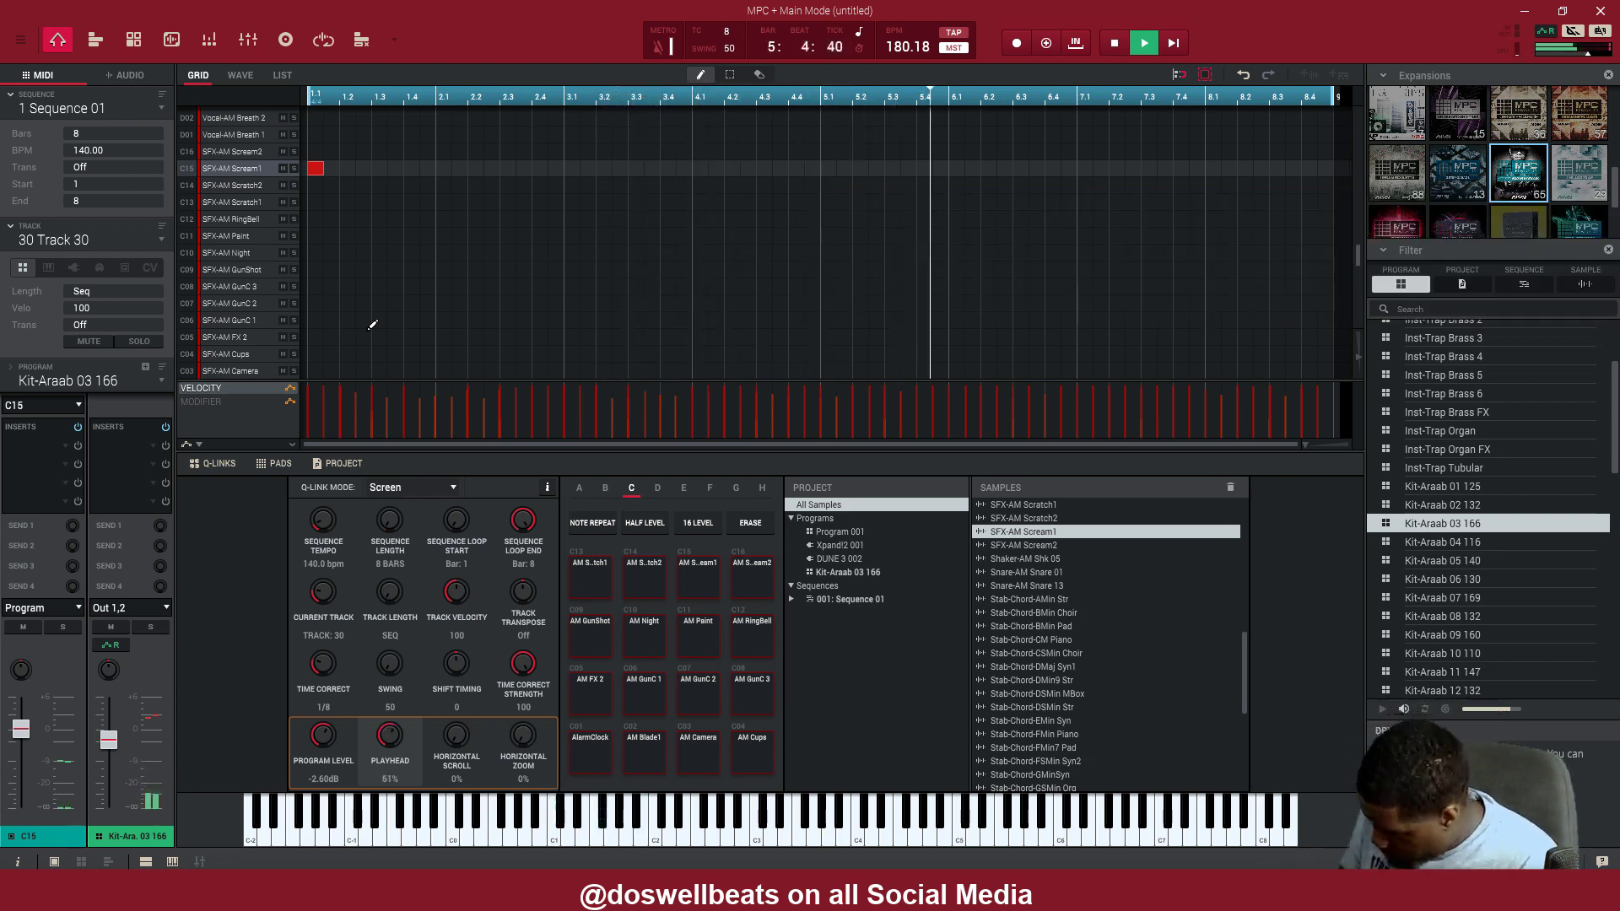
key(space)
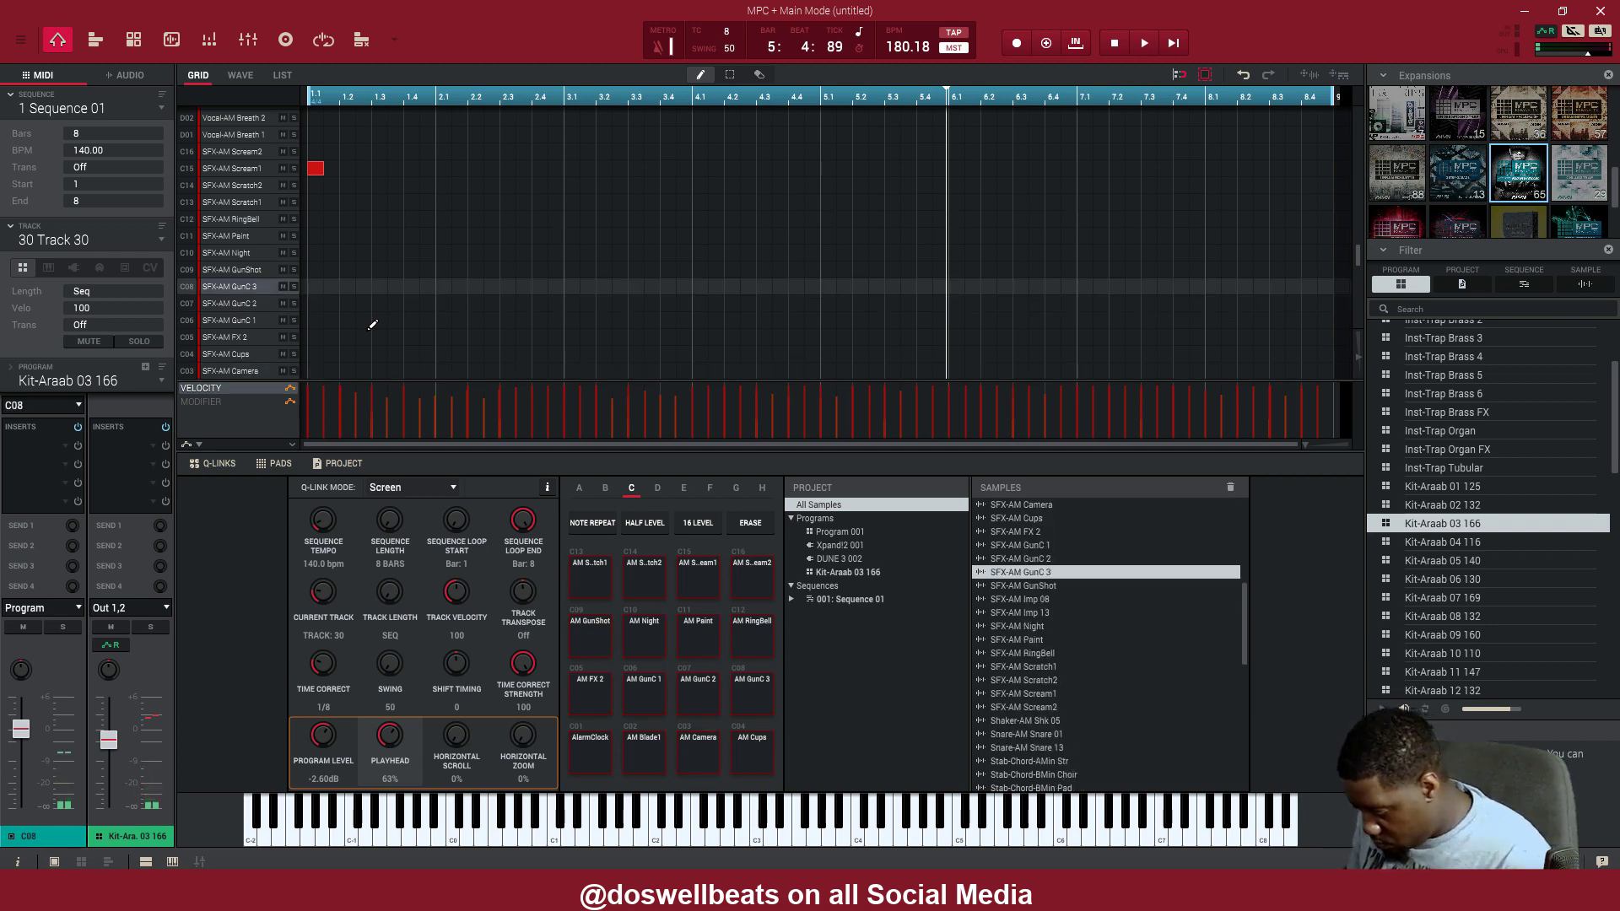
Play the sequence and add an AM GunC 2 note at 8.3 and an AM GunC 3 note at 8.4
key(space)
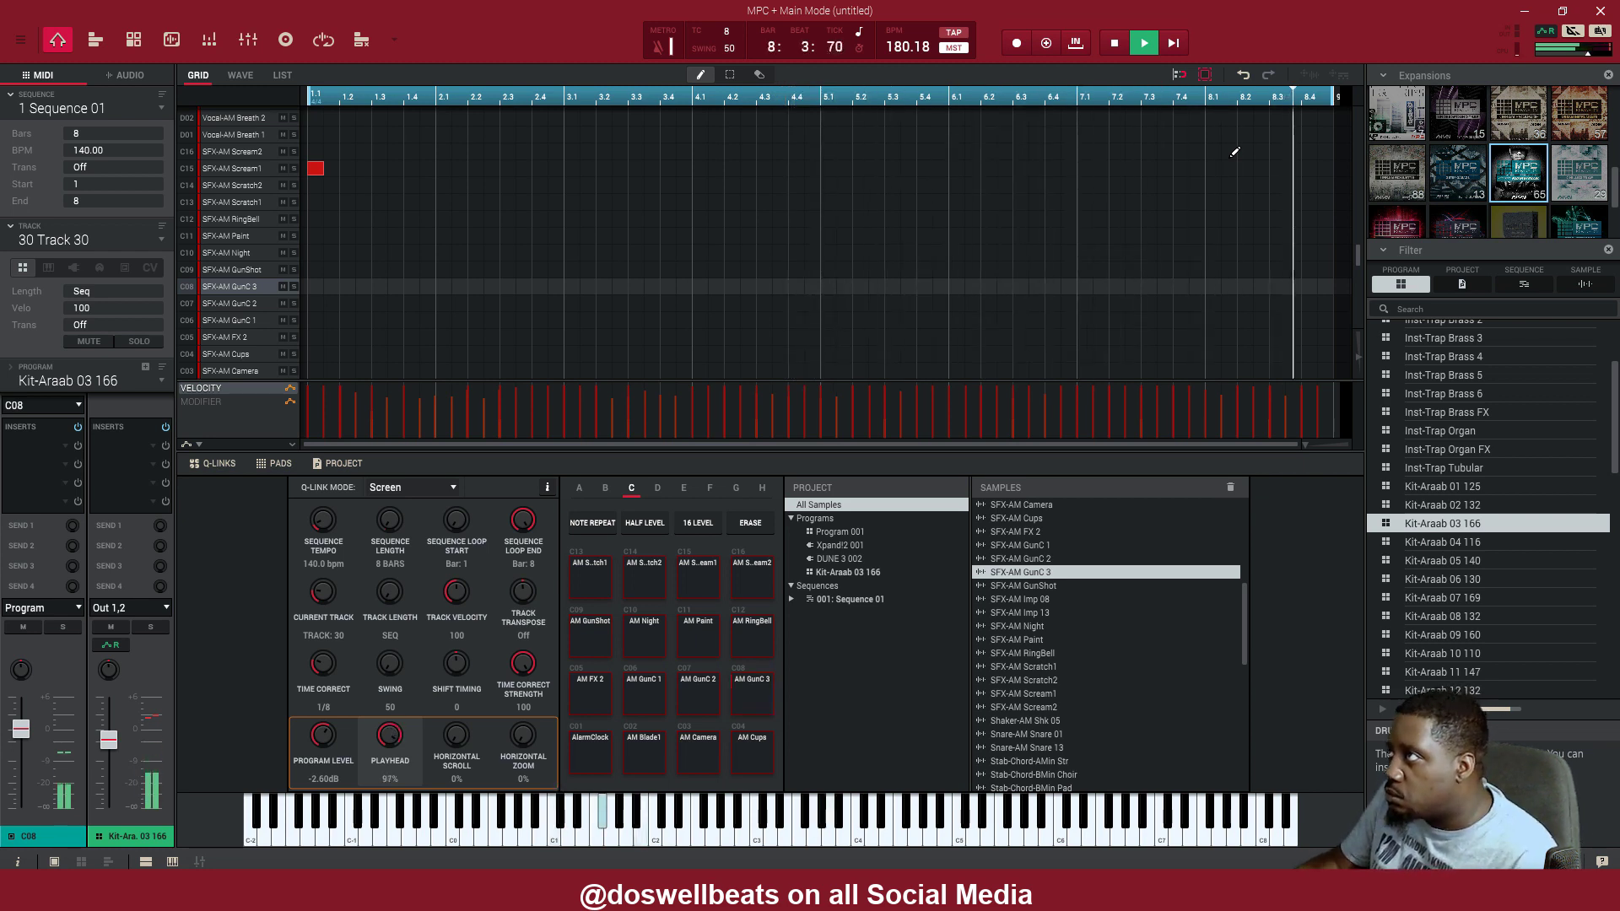
click(1277, 303)
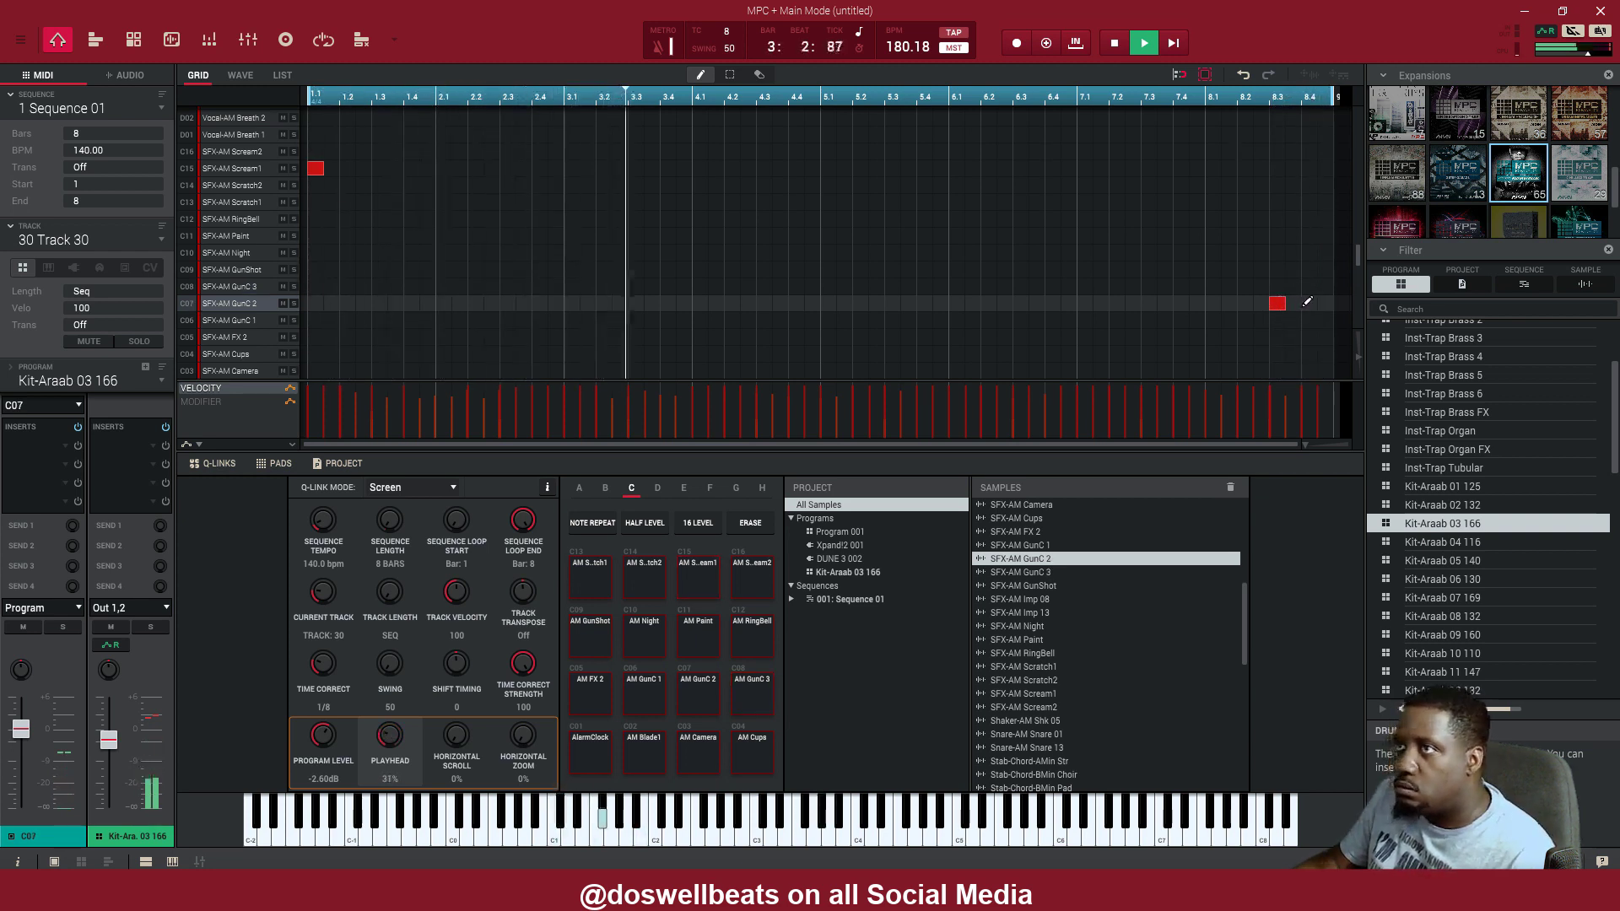
click(1309, 286)
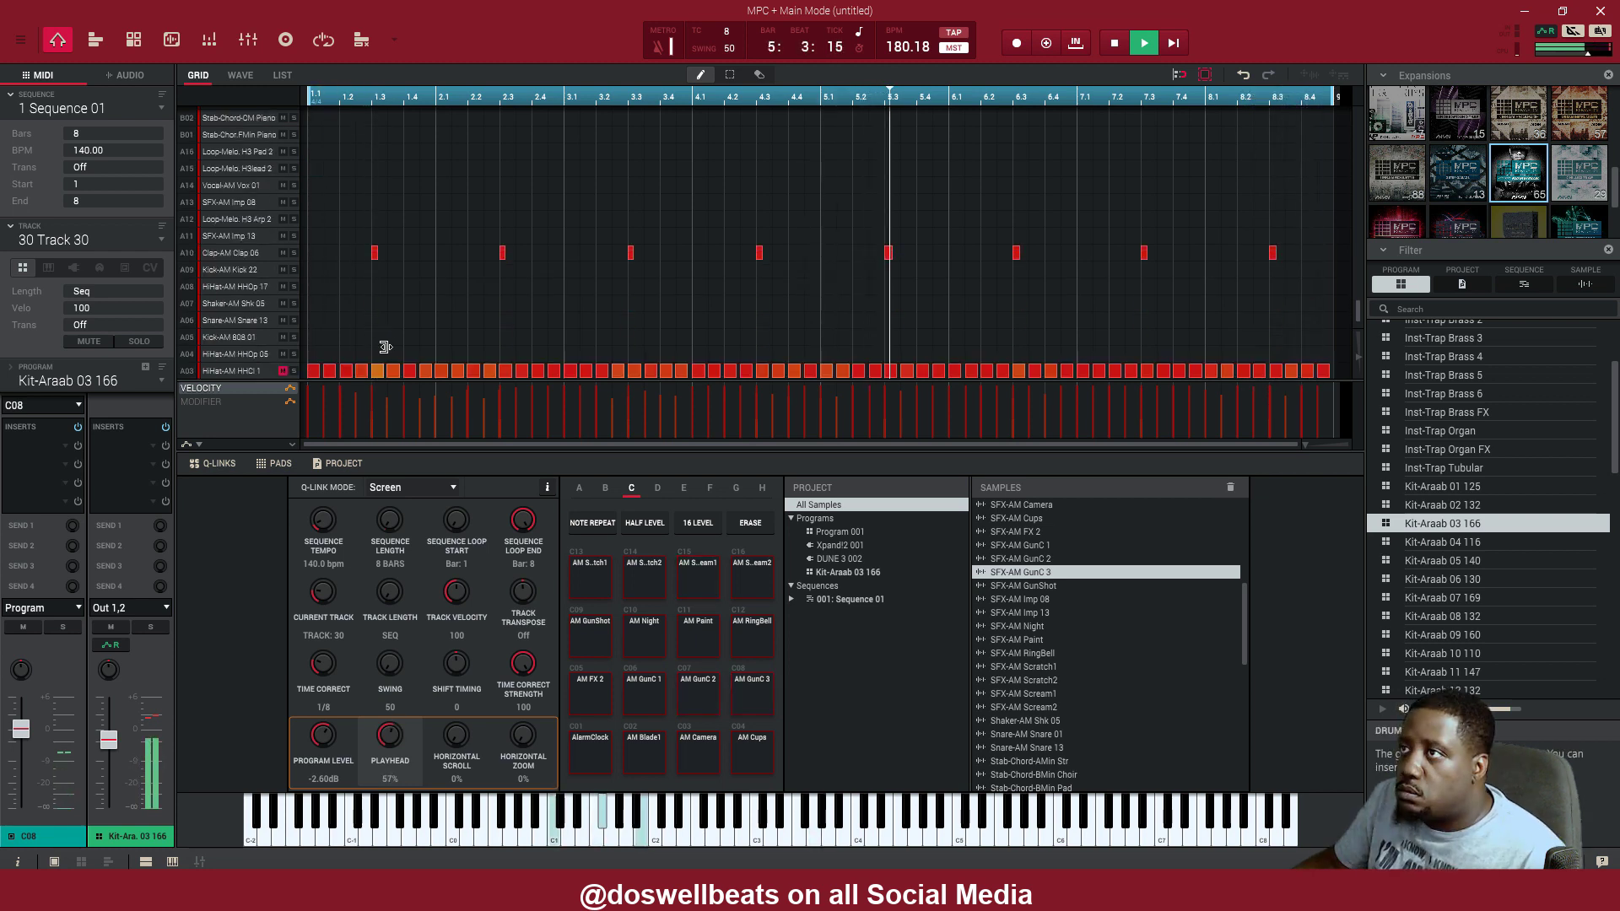
Lower the pad level of the AM HHCl 1 hi-hat
scroll(362, 347, down, 2)
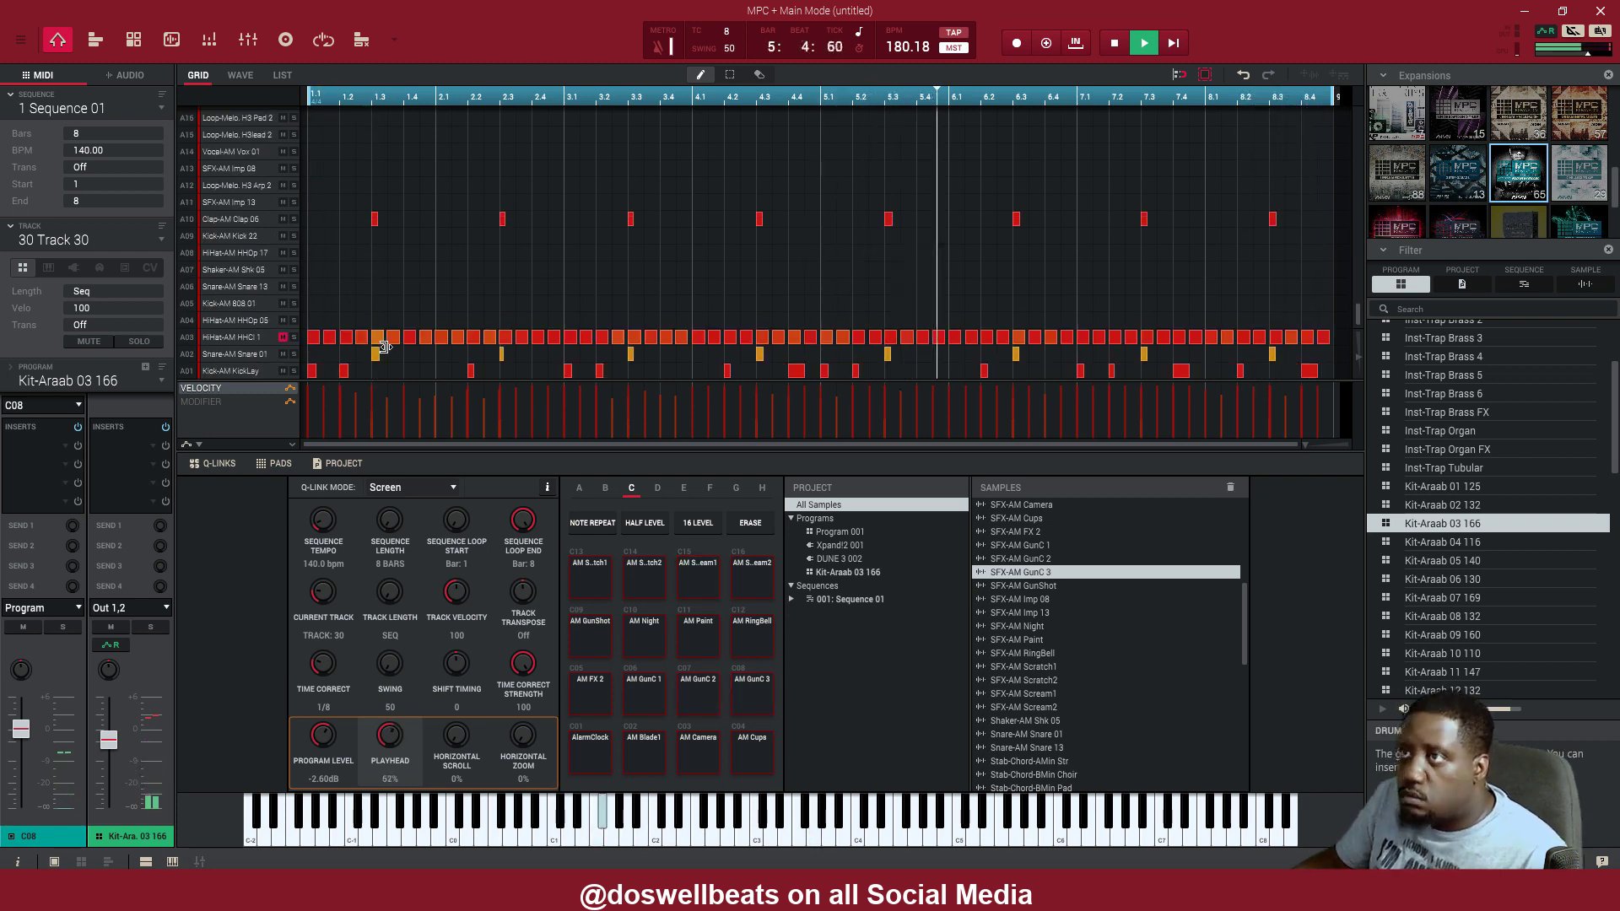
click(255, 339)
drag(21, 752, 27, 774)
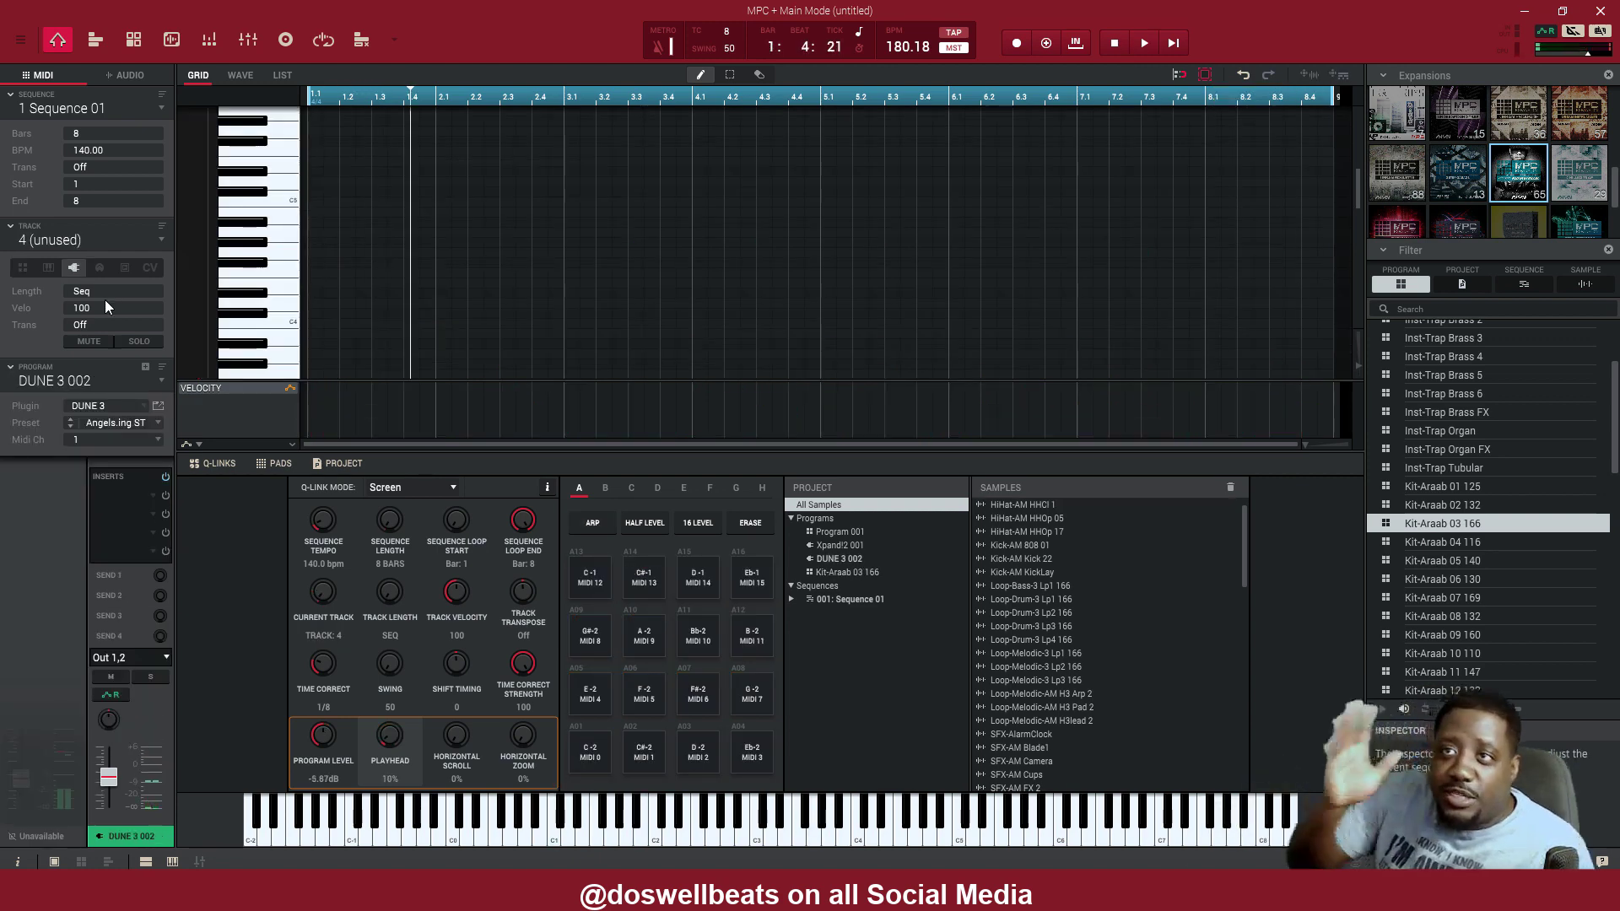
Switch to Track 04 and paste the notes copied from the progression at the start of bar 1
click(161, 242)
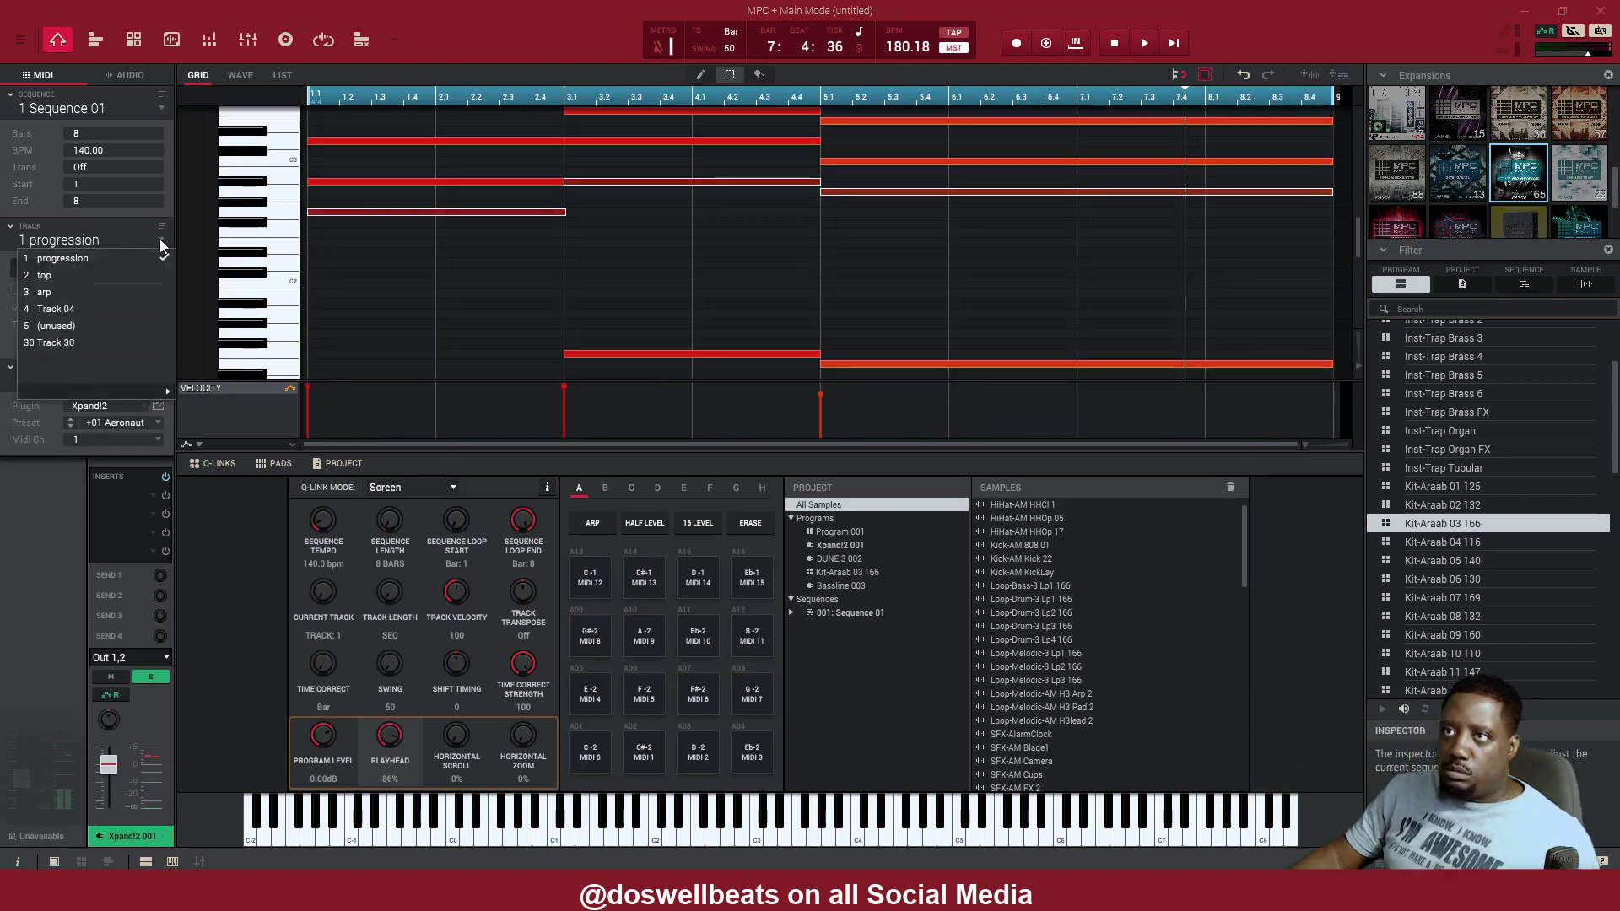
click(124, 309)
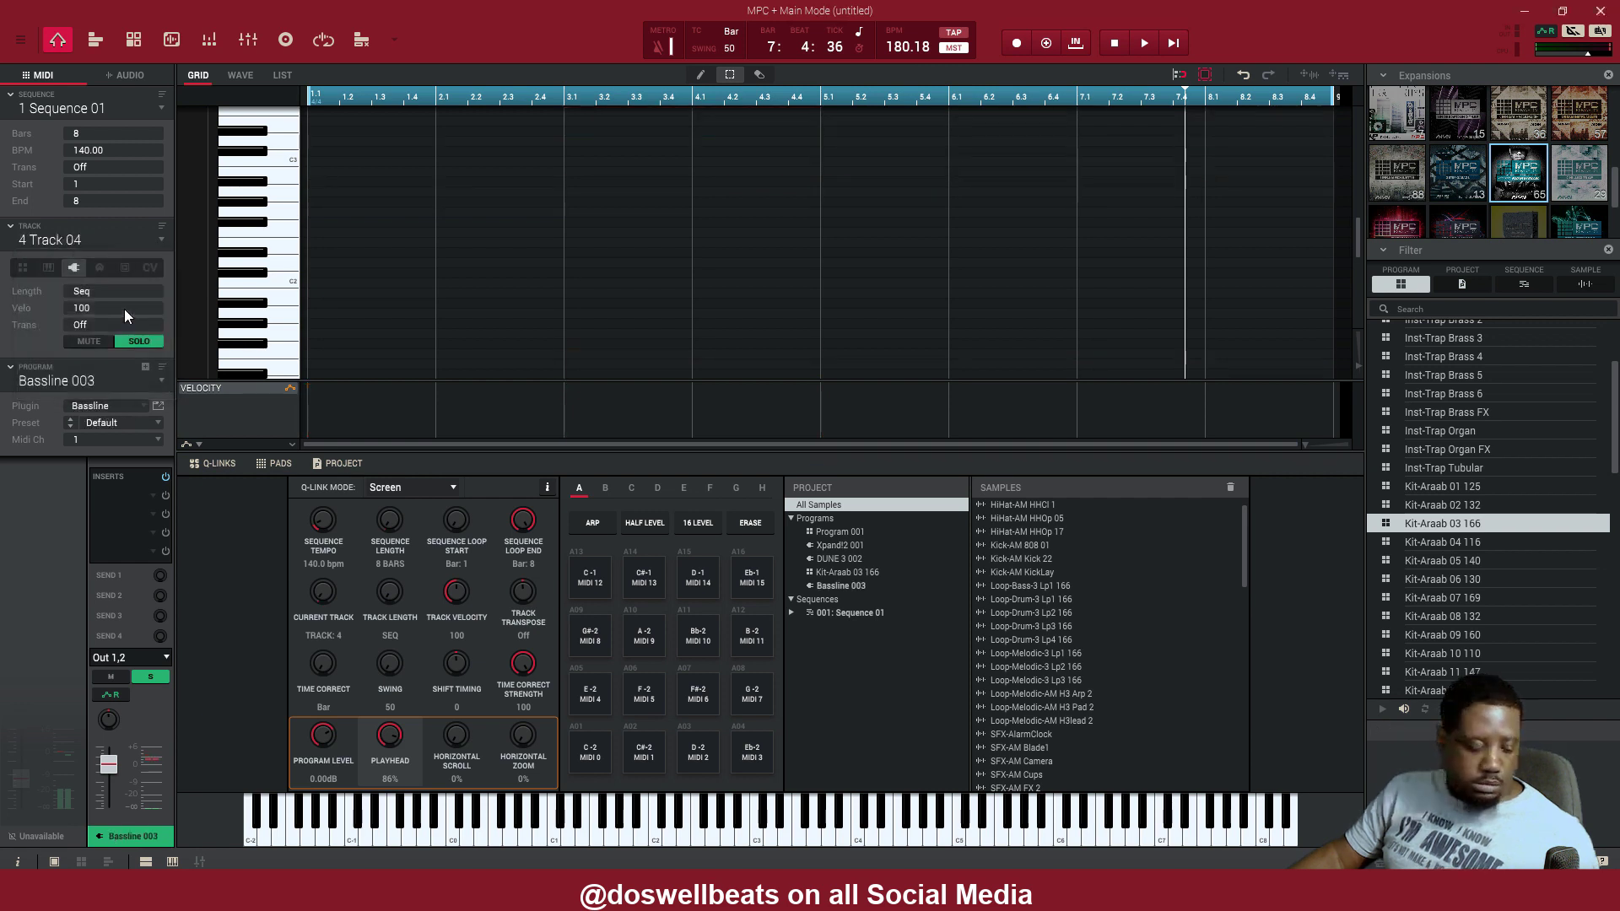
key(space)
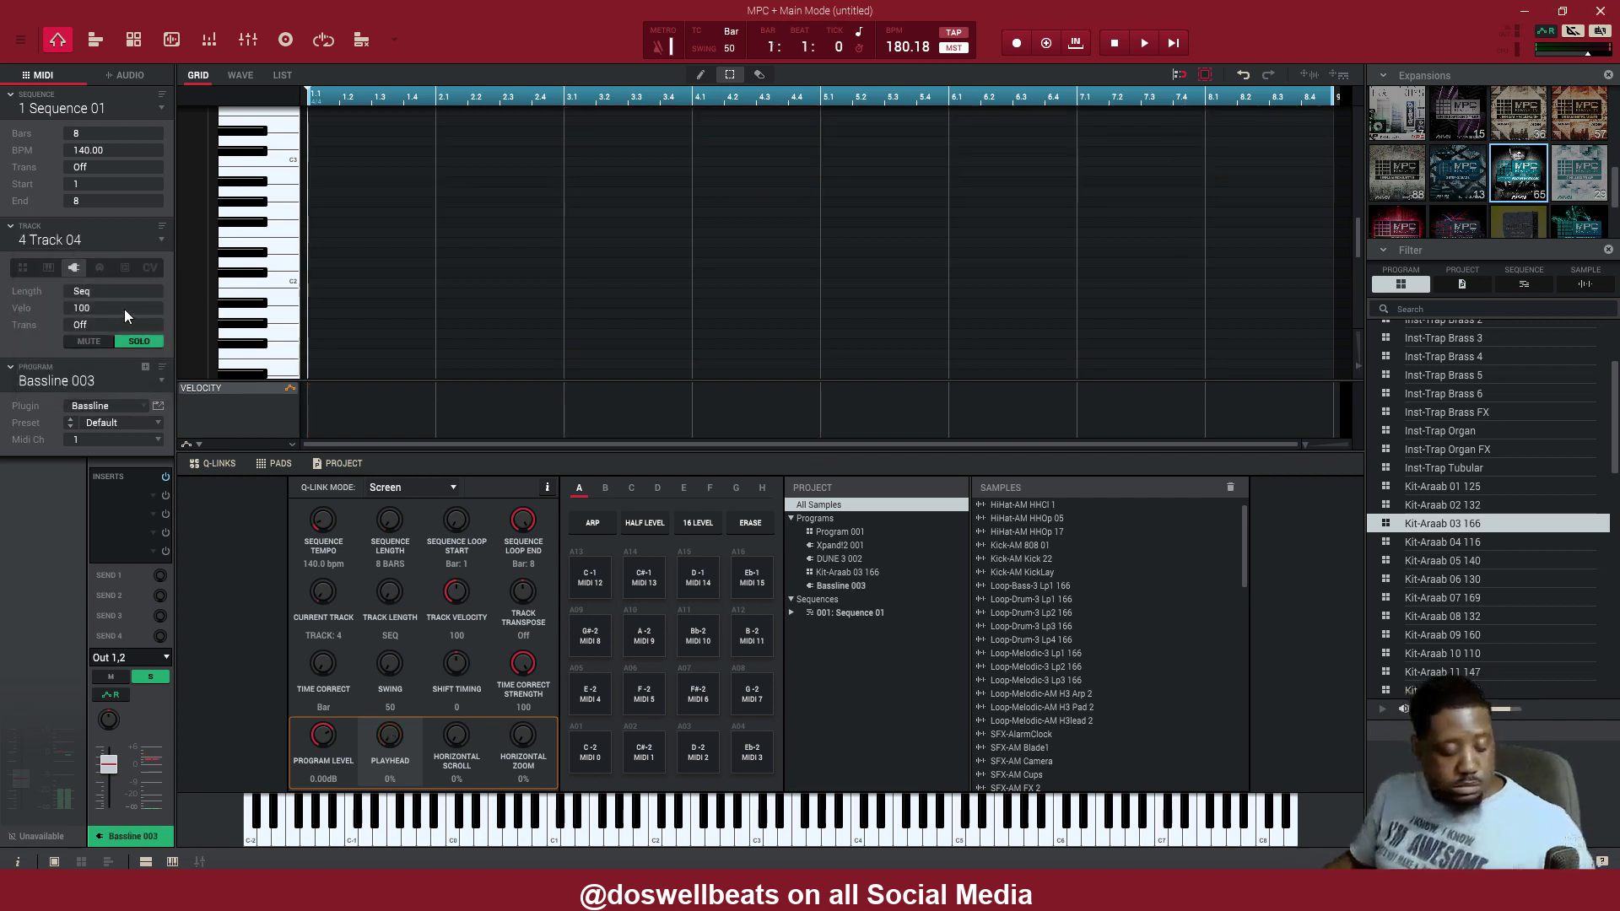
key(ctrl+v)
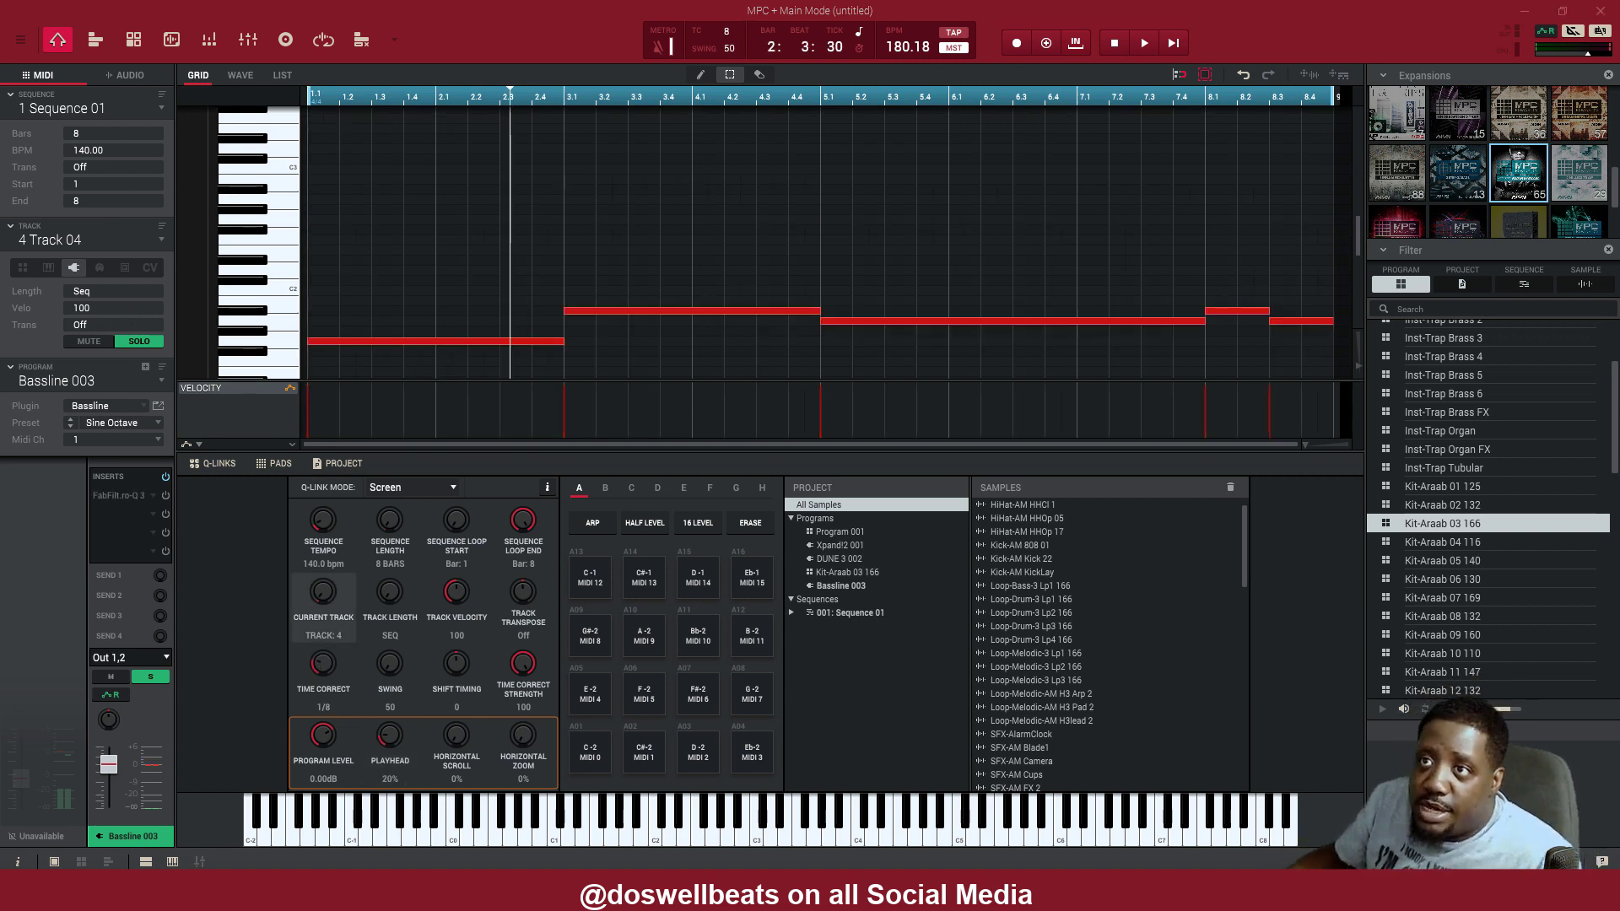
Look at the Bassline plugin window and locate Bassline under AIR Music Technology in the plugin list
click(158, 407)
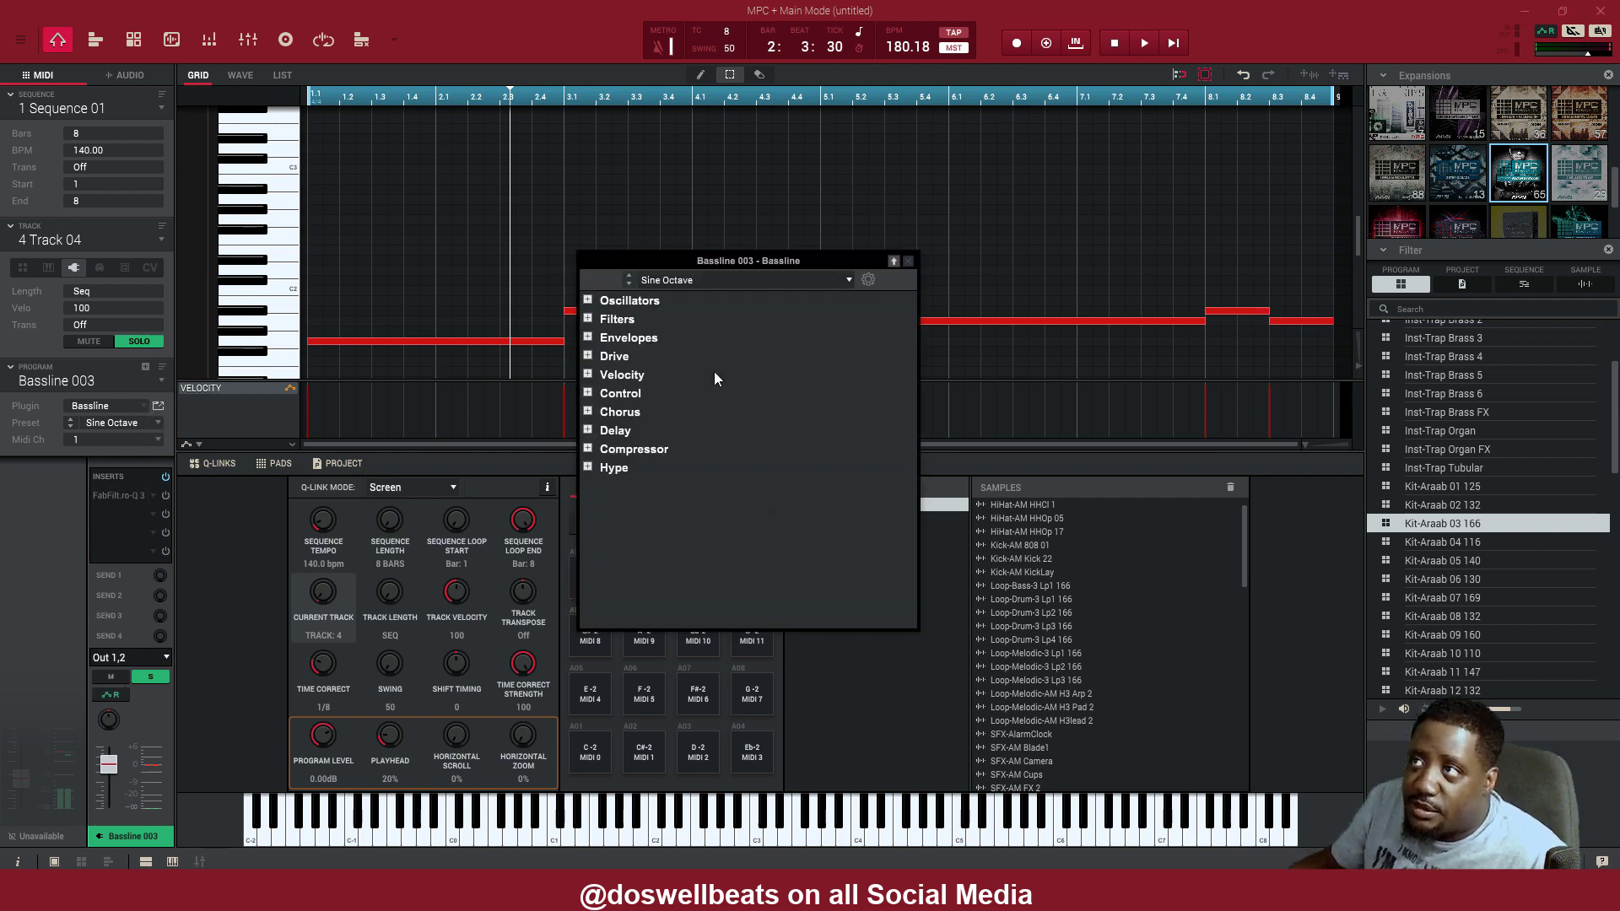
click(909, 260)
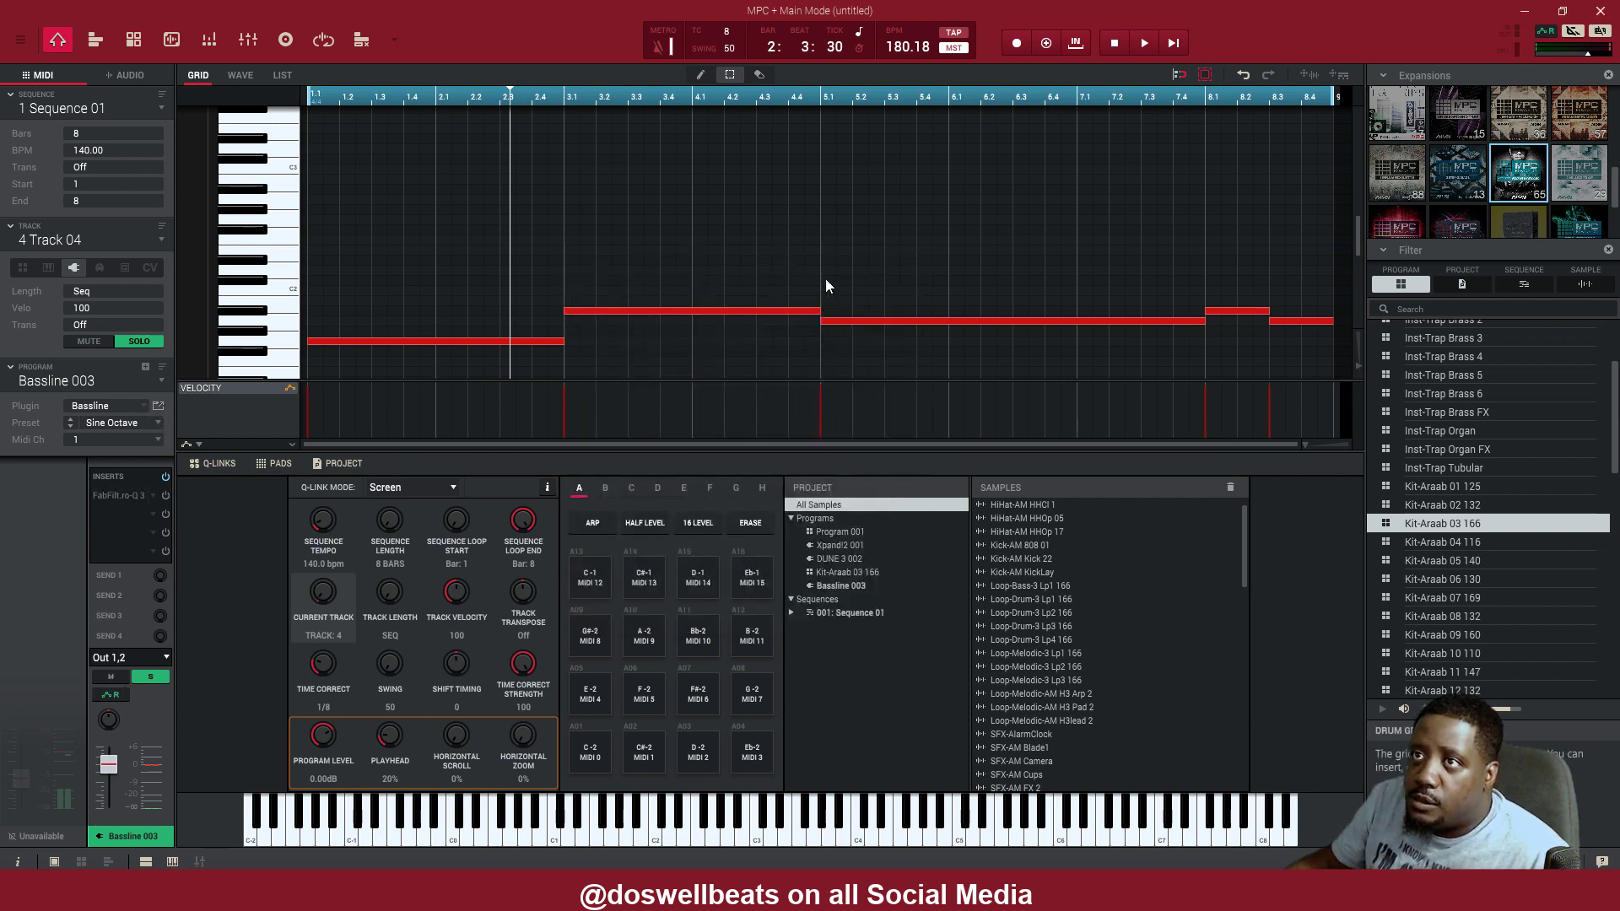
click(146, 406)
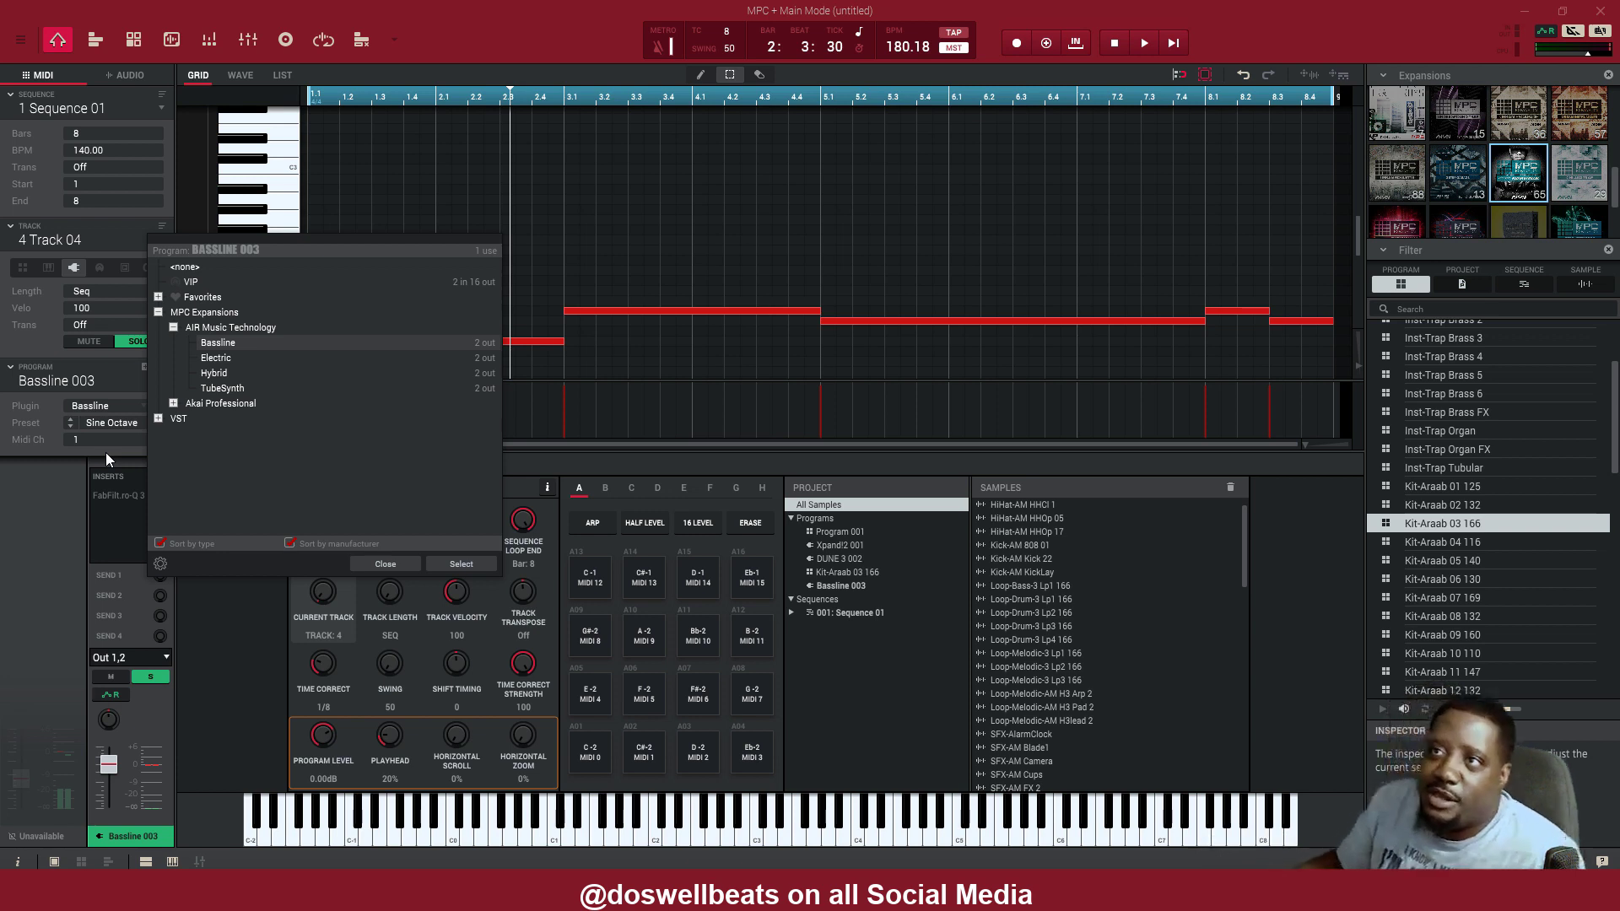
double_click(240, 341)
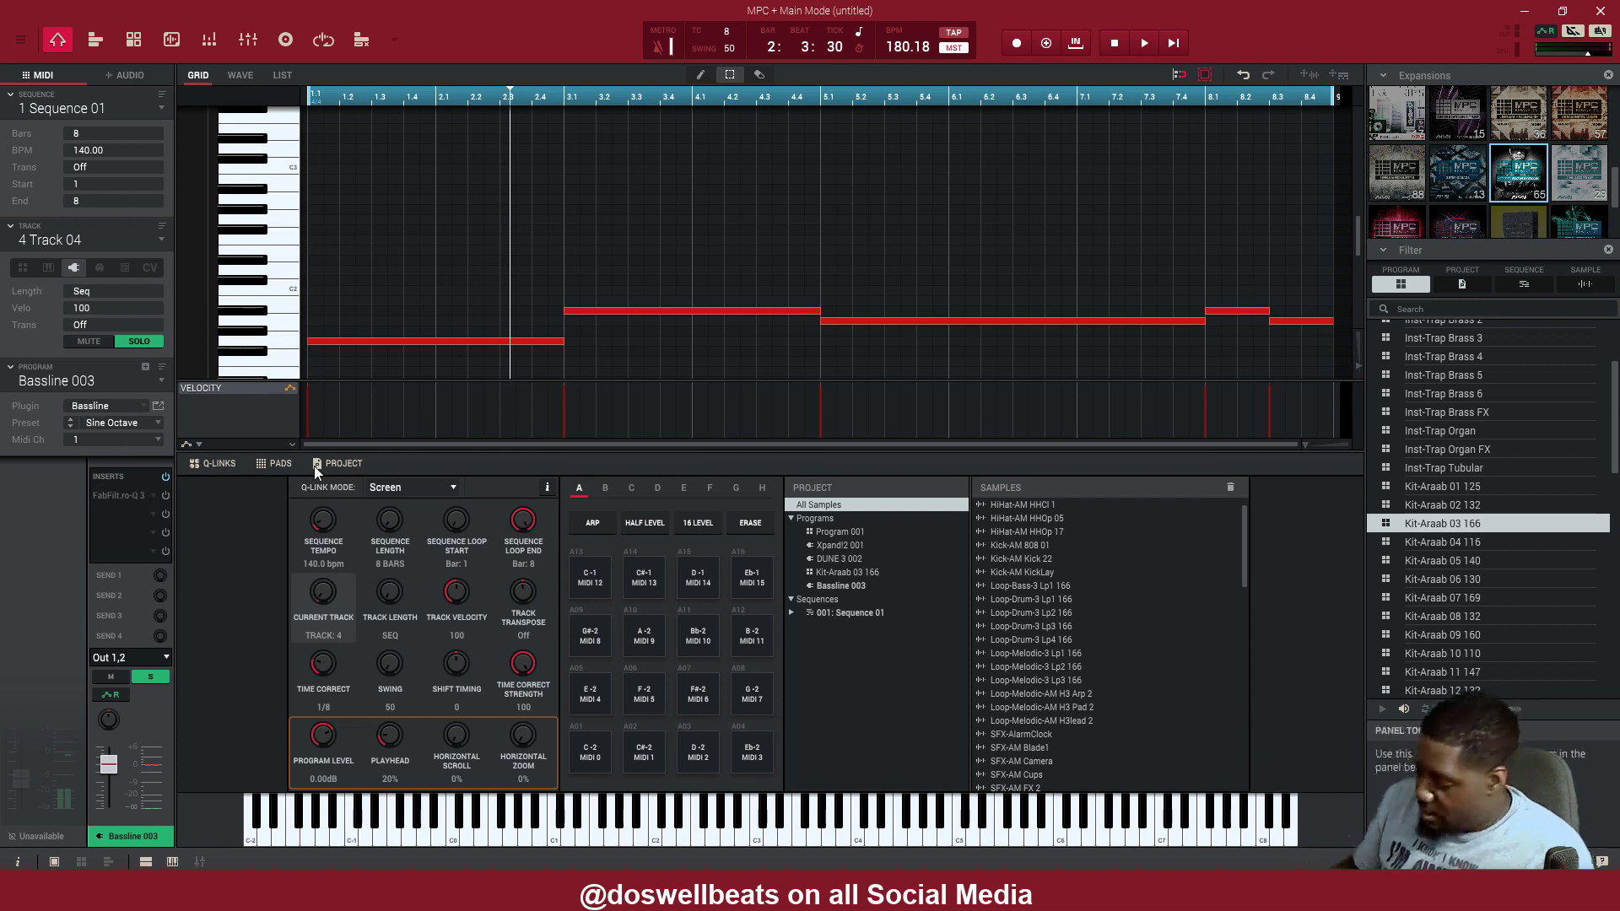
During playback, select the first four bass notes on Track 04 and extend their ends slightly so they overlap the following notes
key(space)
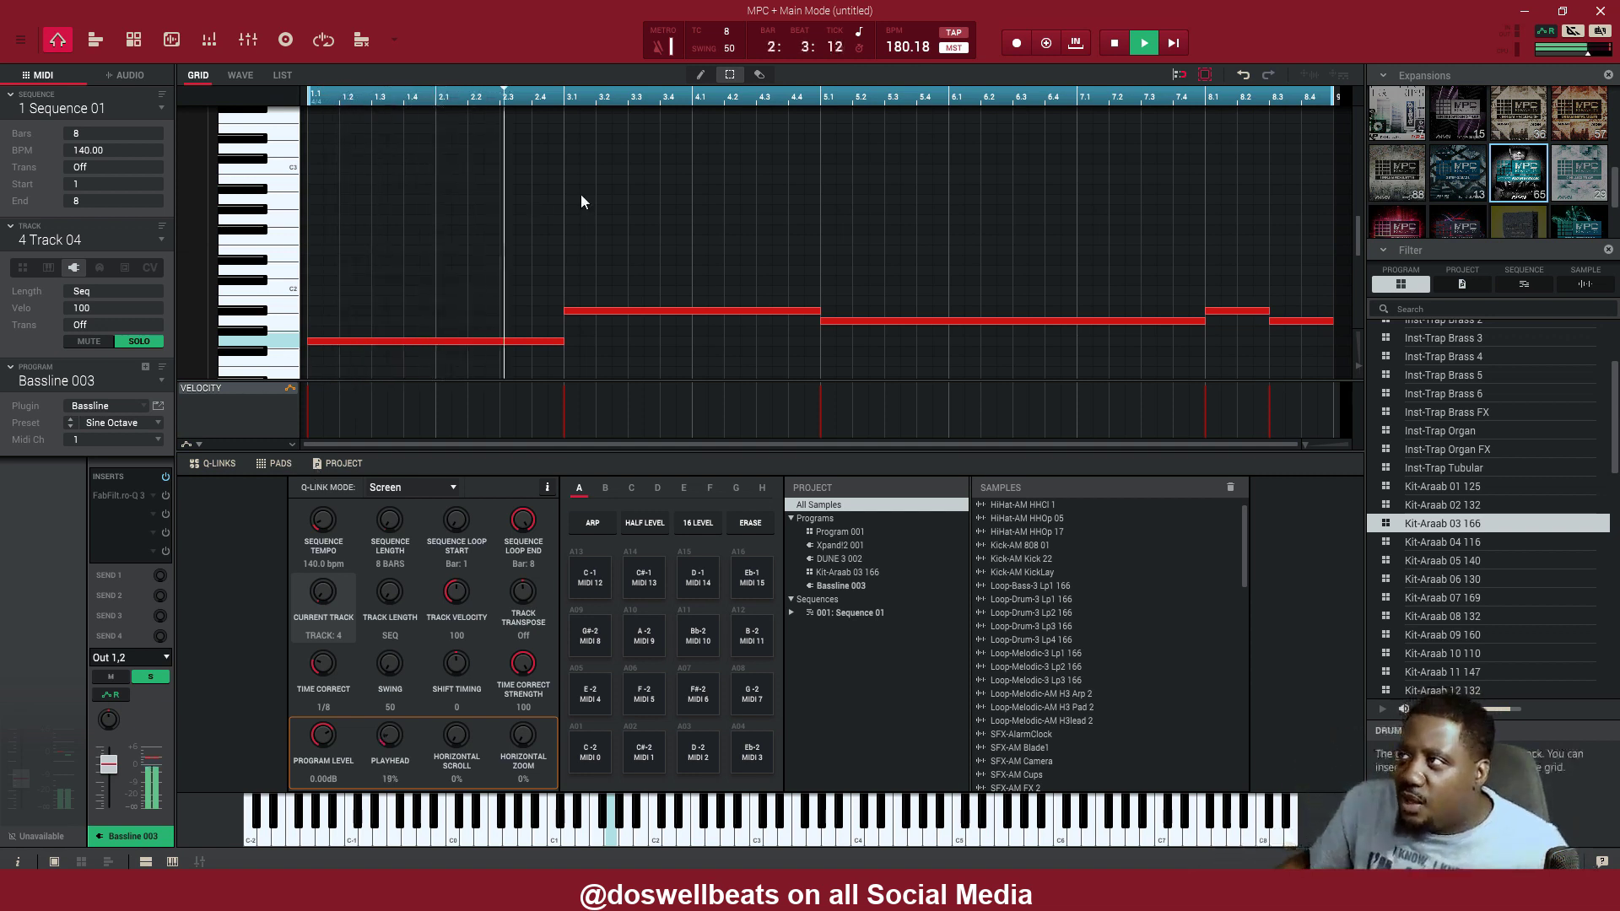
drag(1235, 246, 441, 349)
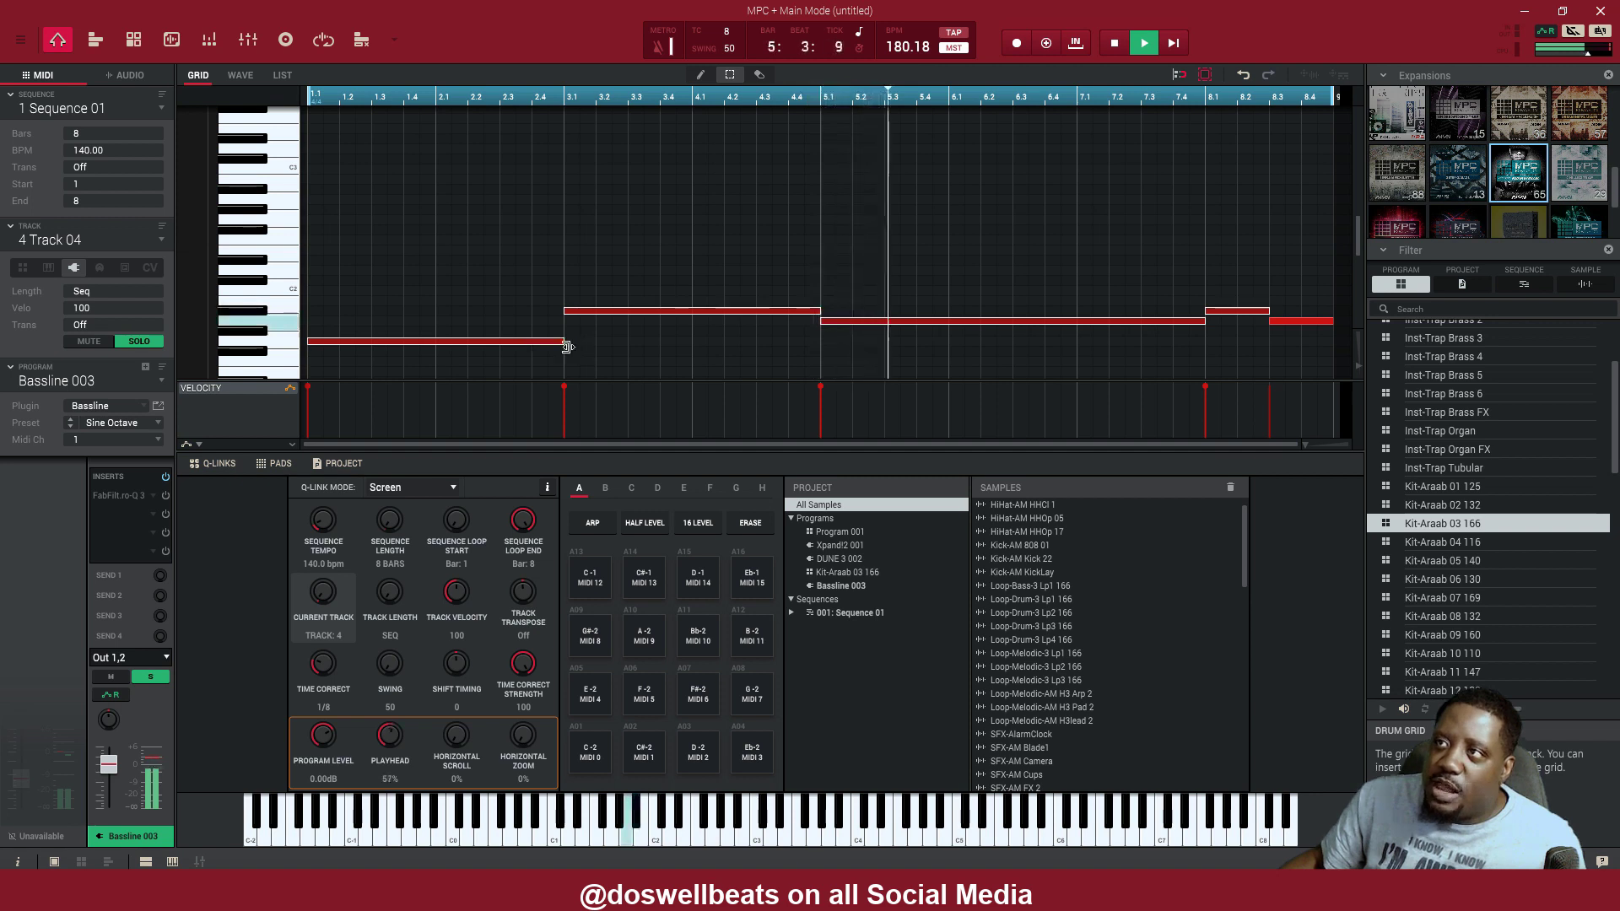
drag(567, 346, 575, 347)
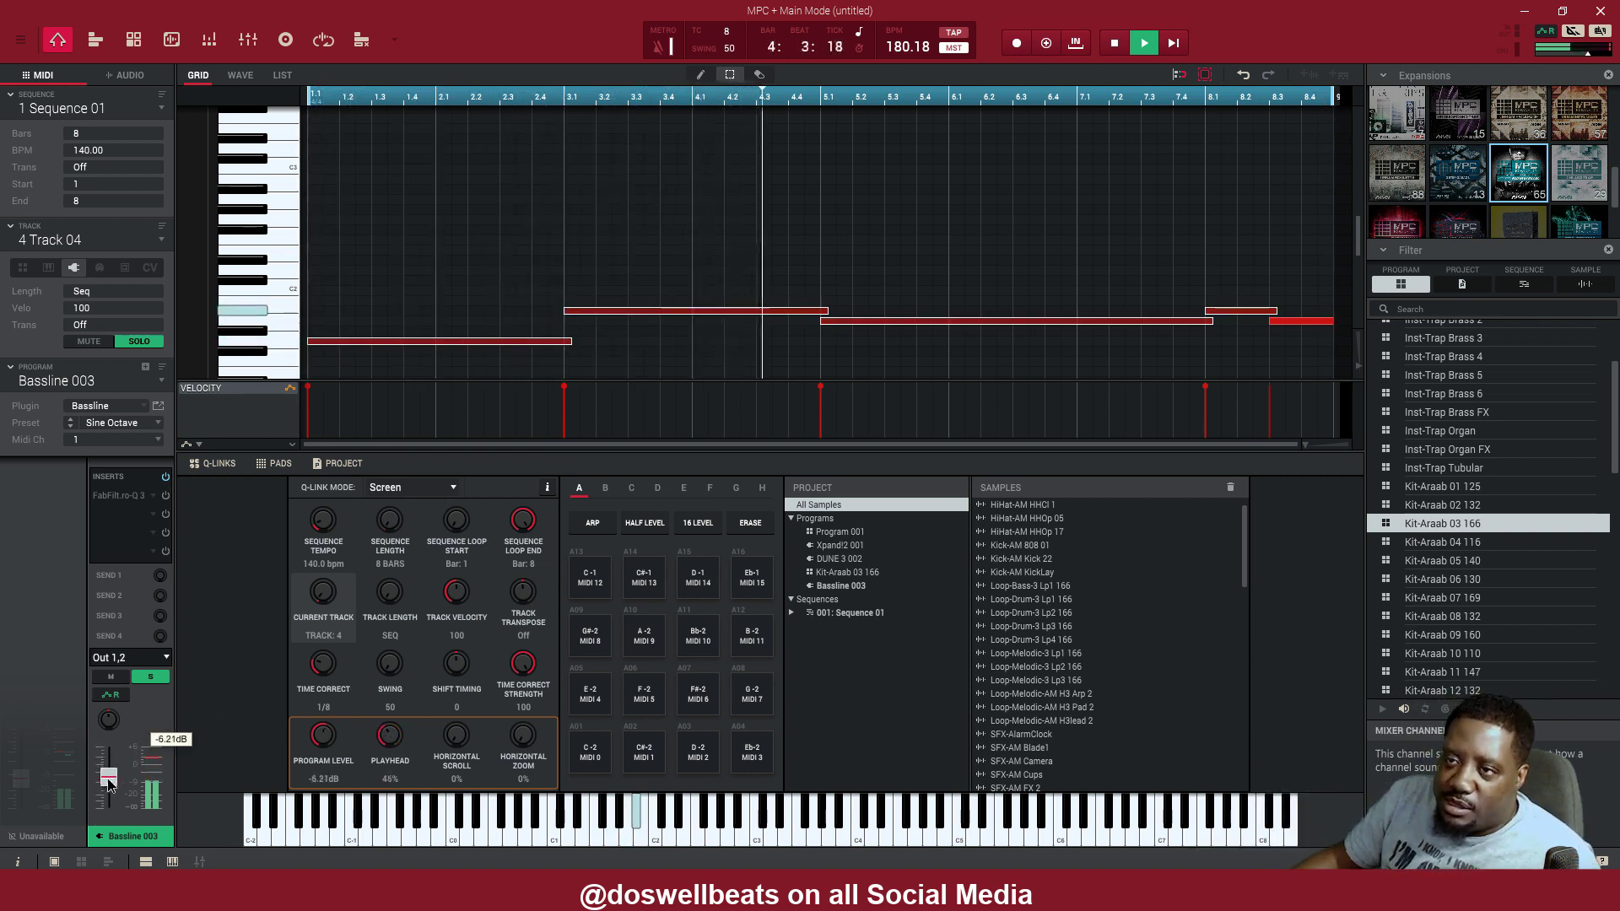
Set the Bassline program level to about -4.28 dB and take Track 04 out of solo
drag(112, 784, 124, 782)
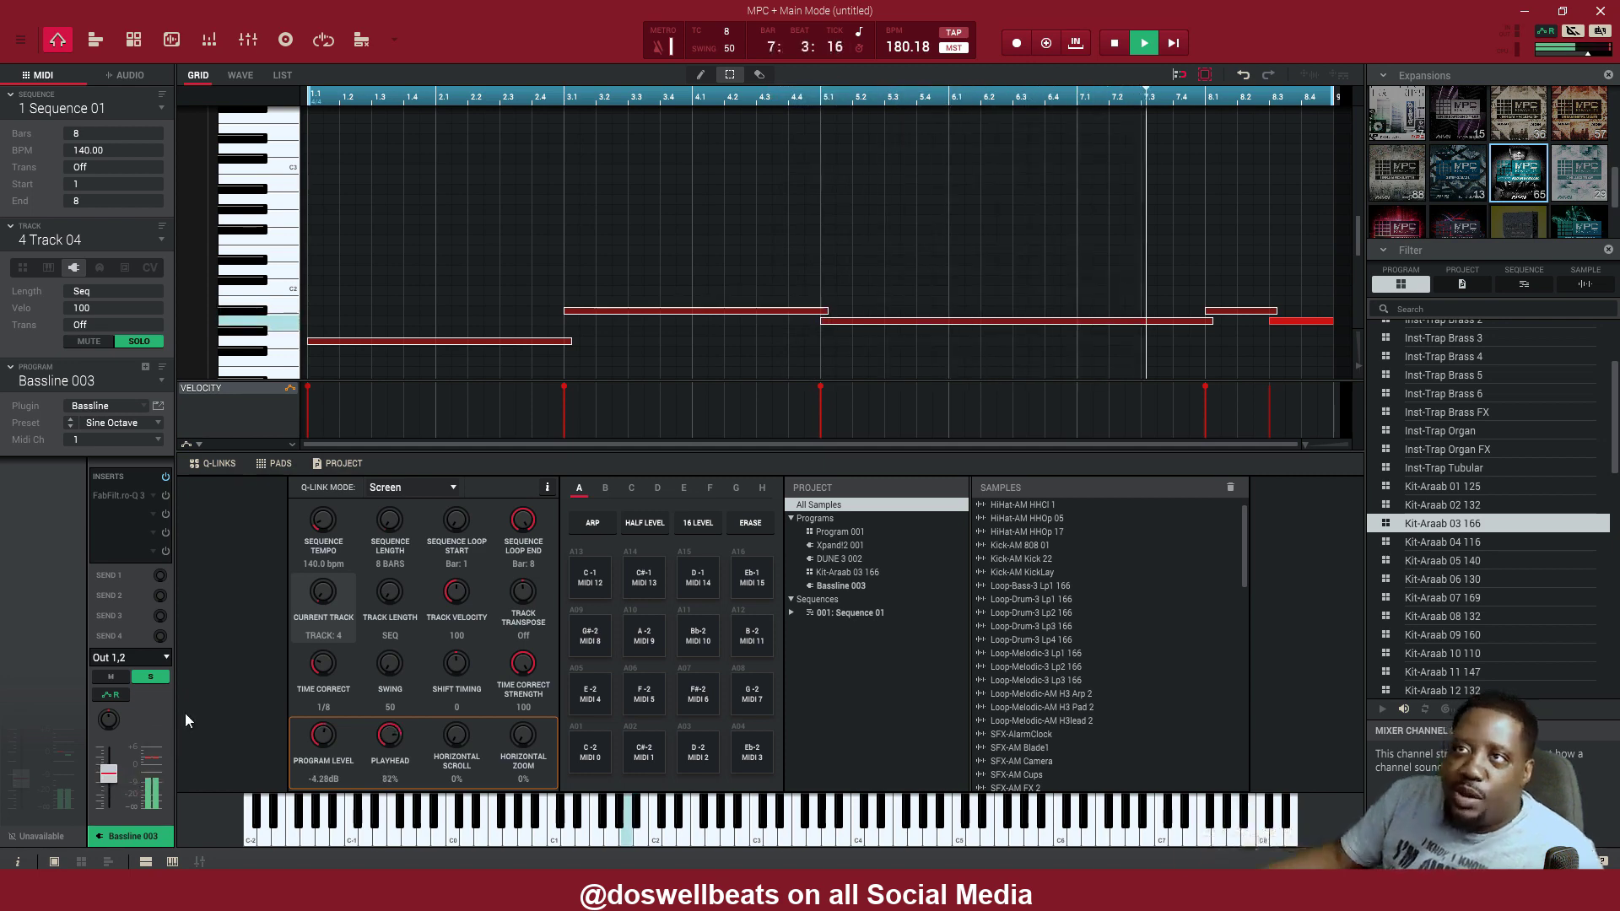
click(142, 341)
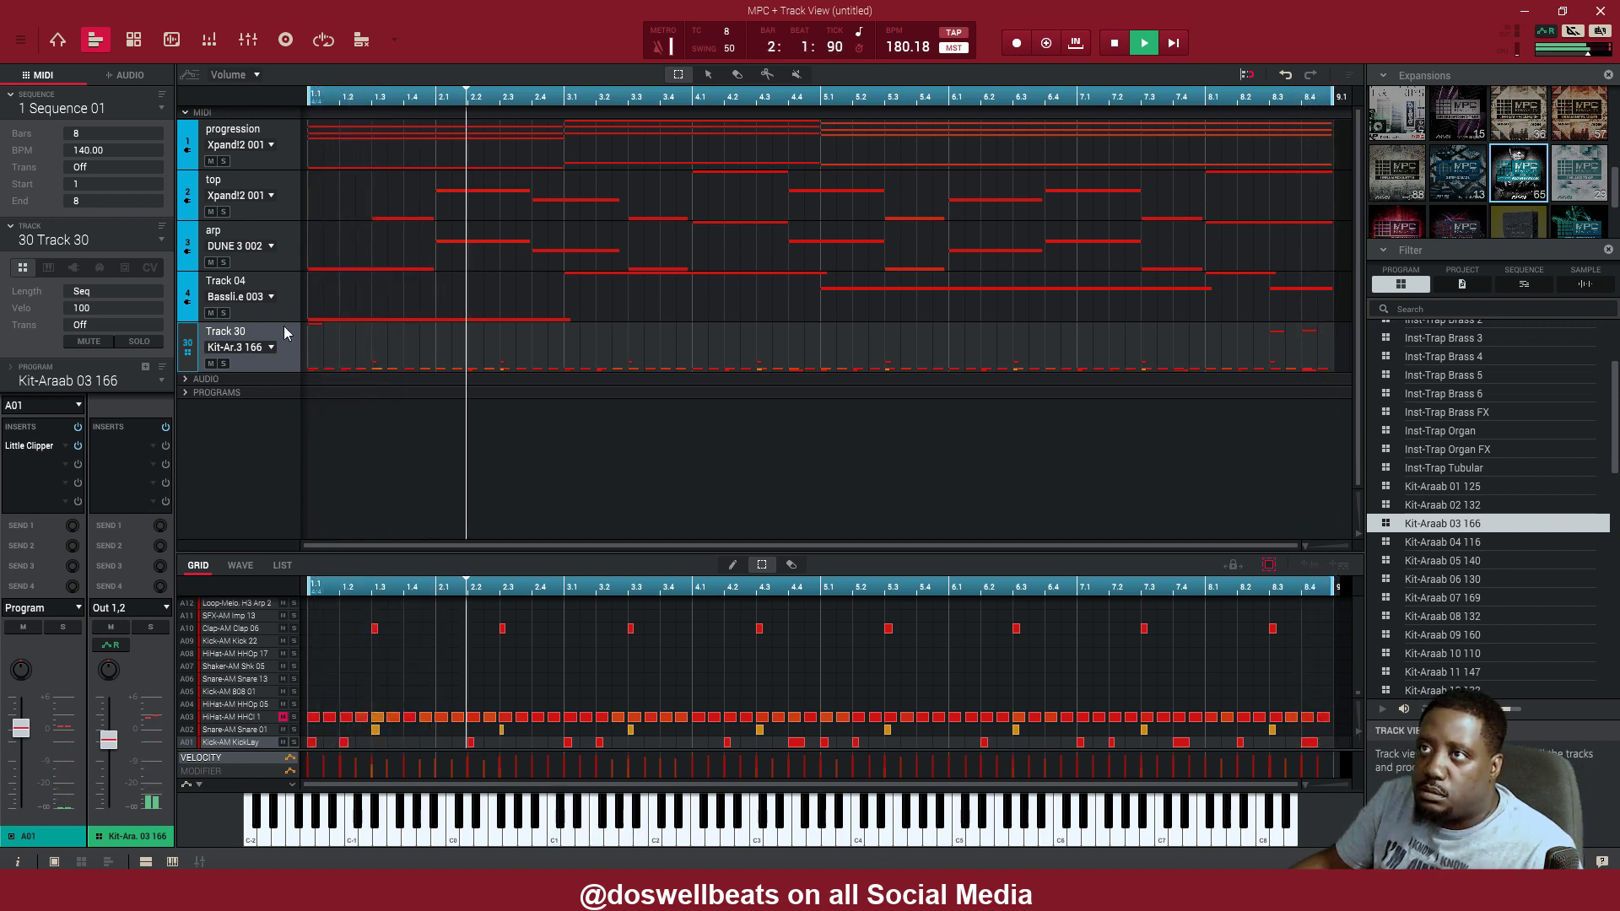
Audition the mix by toggling the mutes of Track 04, the arp track and Track 30 during playback
click(211, 313)
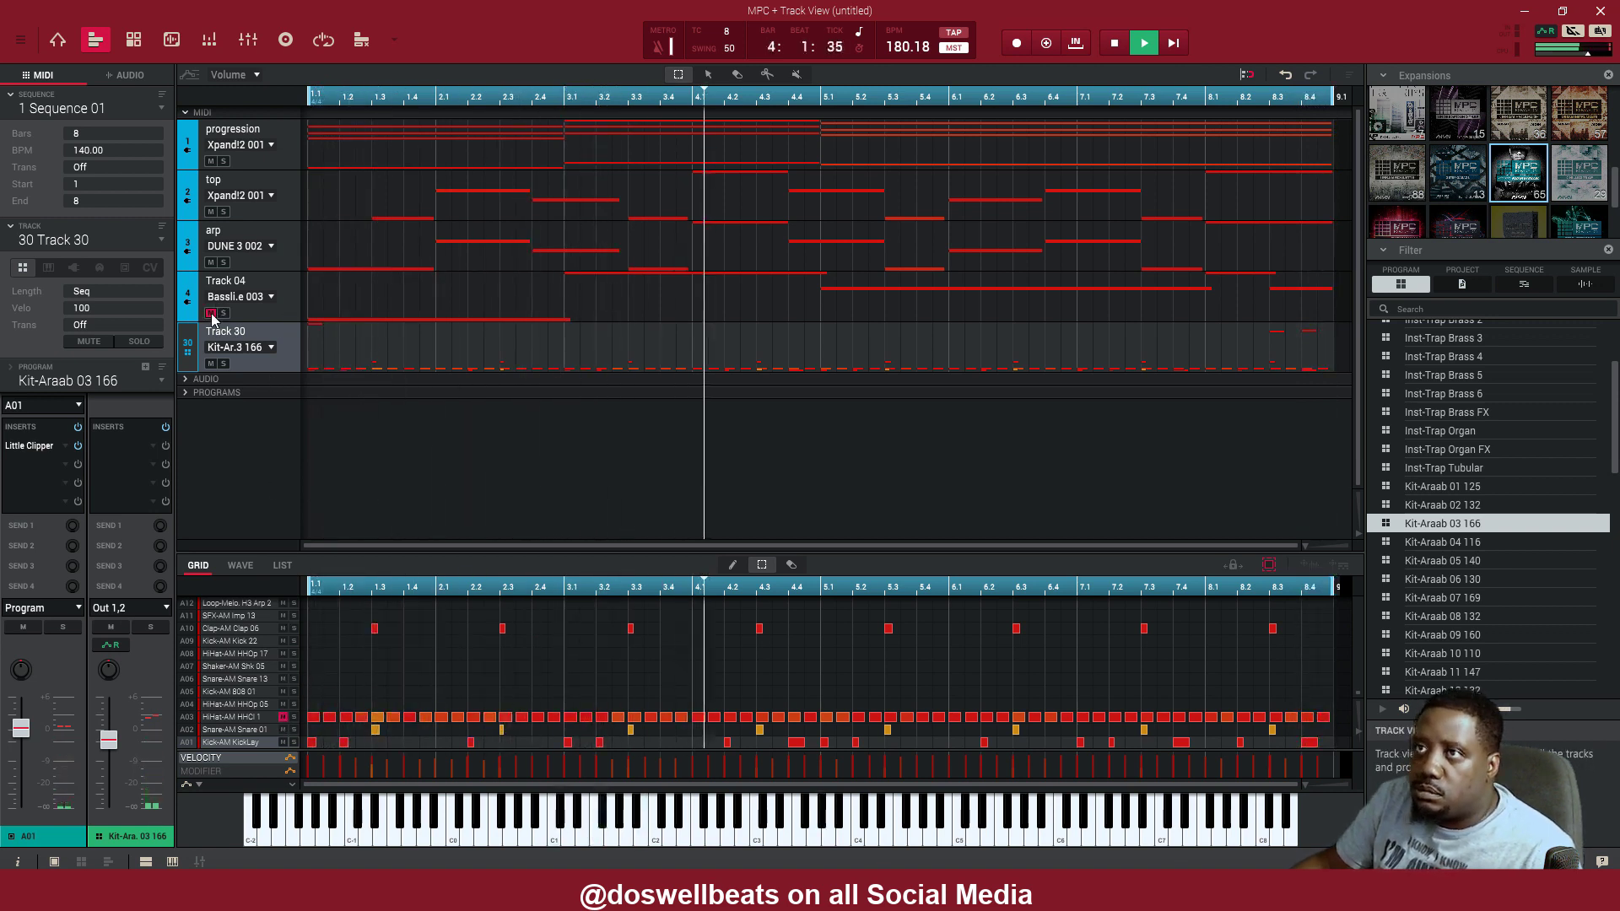
click(207, 257)
click(211, 263)
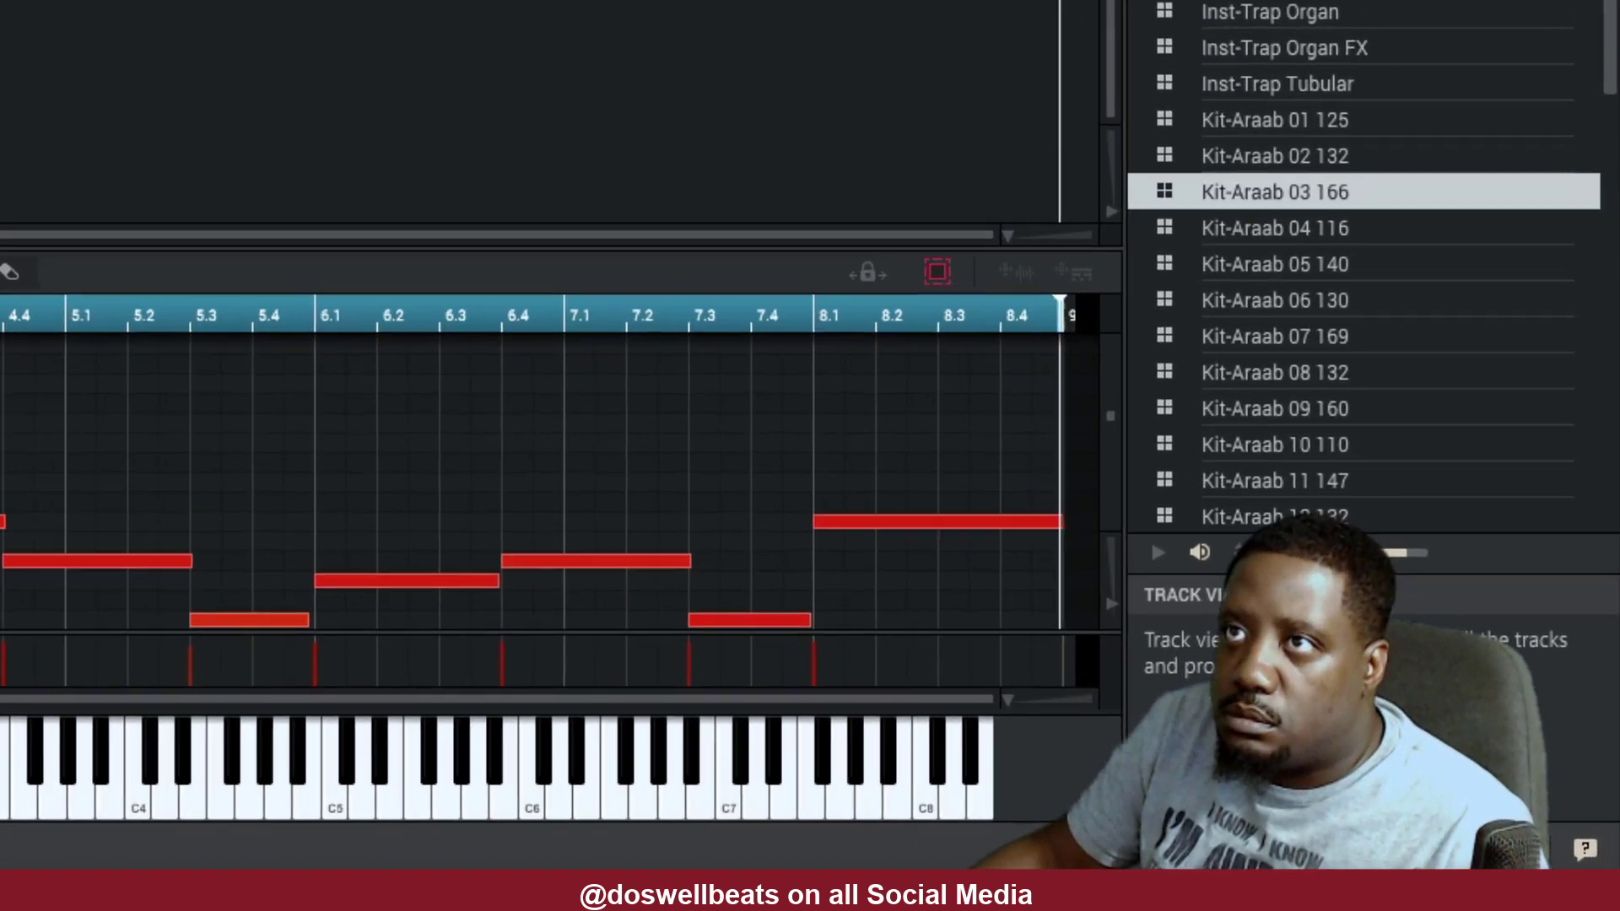
click(211, 361)
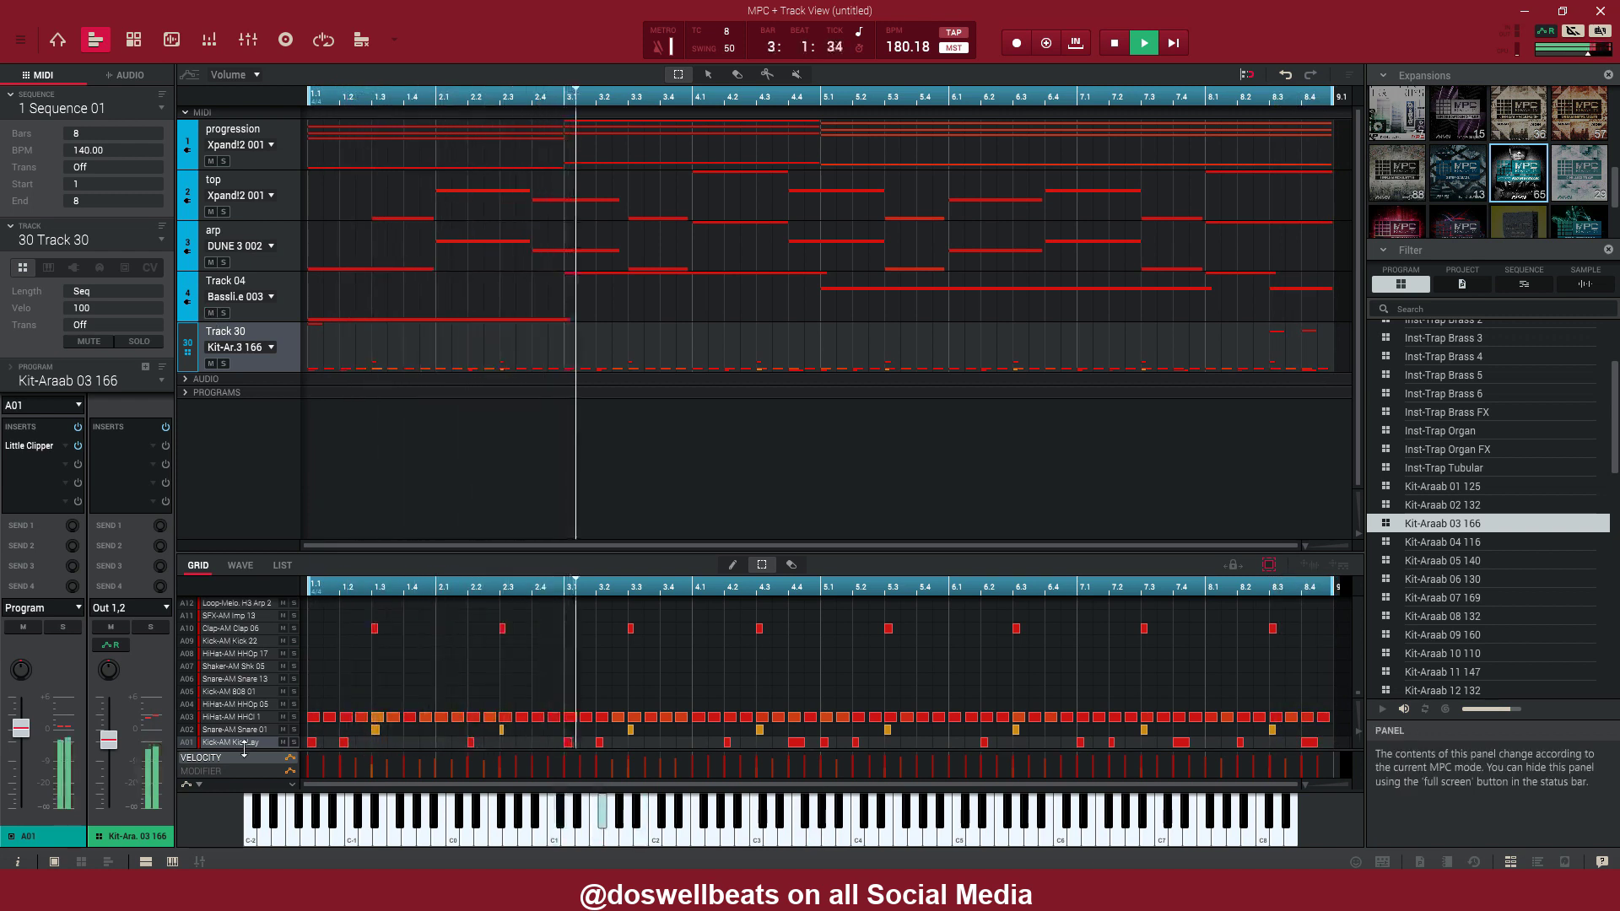
Mute the AM HHCl 1, AM Snare 01 and AM KickLay pads of Track 30 during playback
click(282, 716)
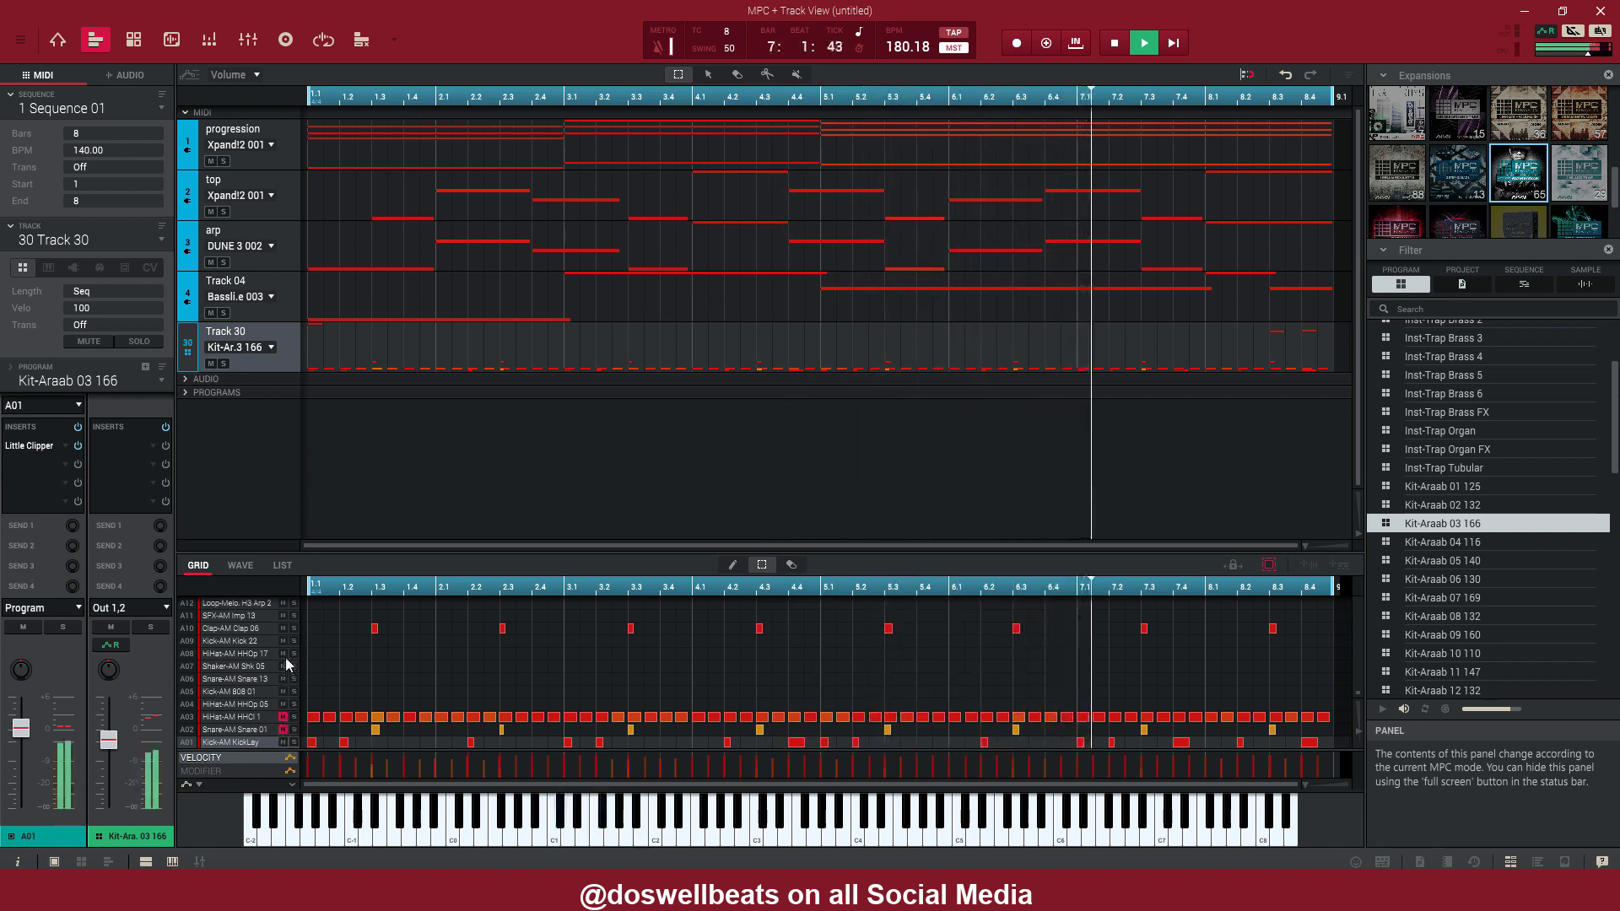
click(284, 743)
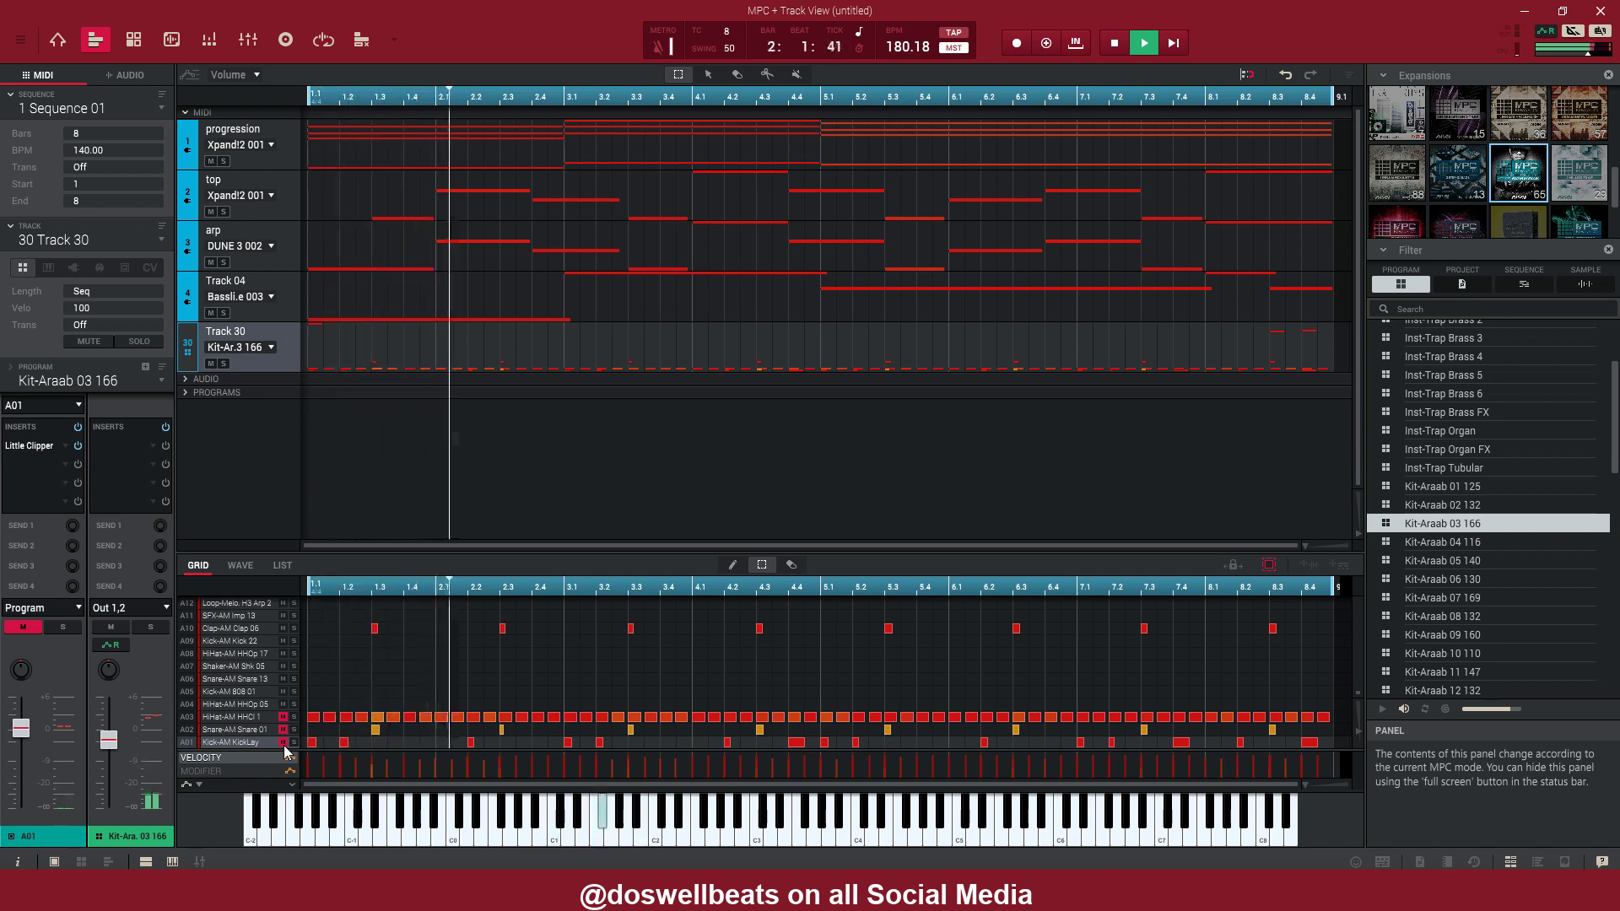